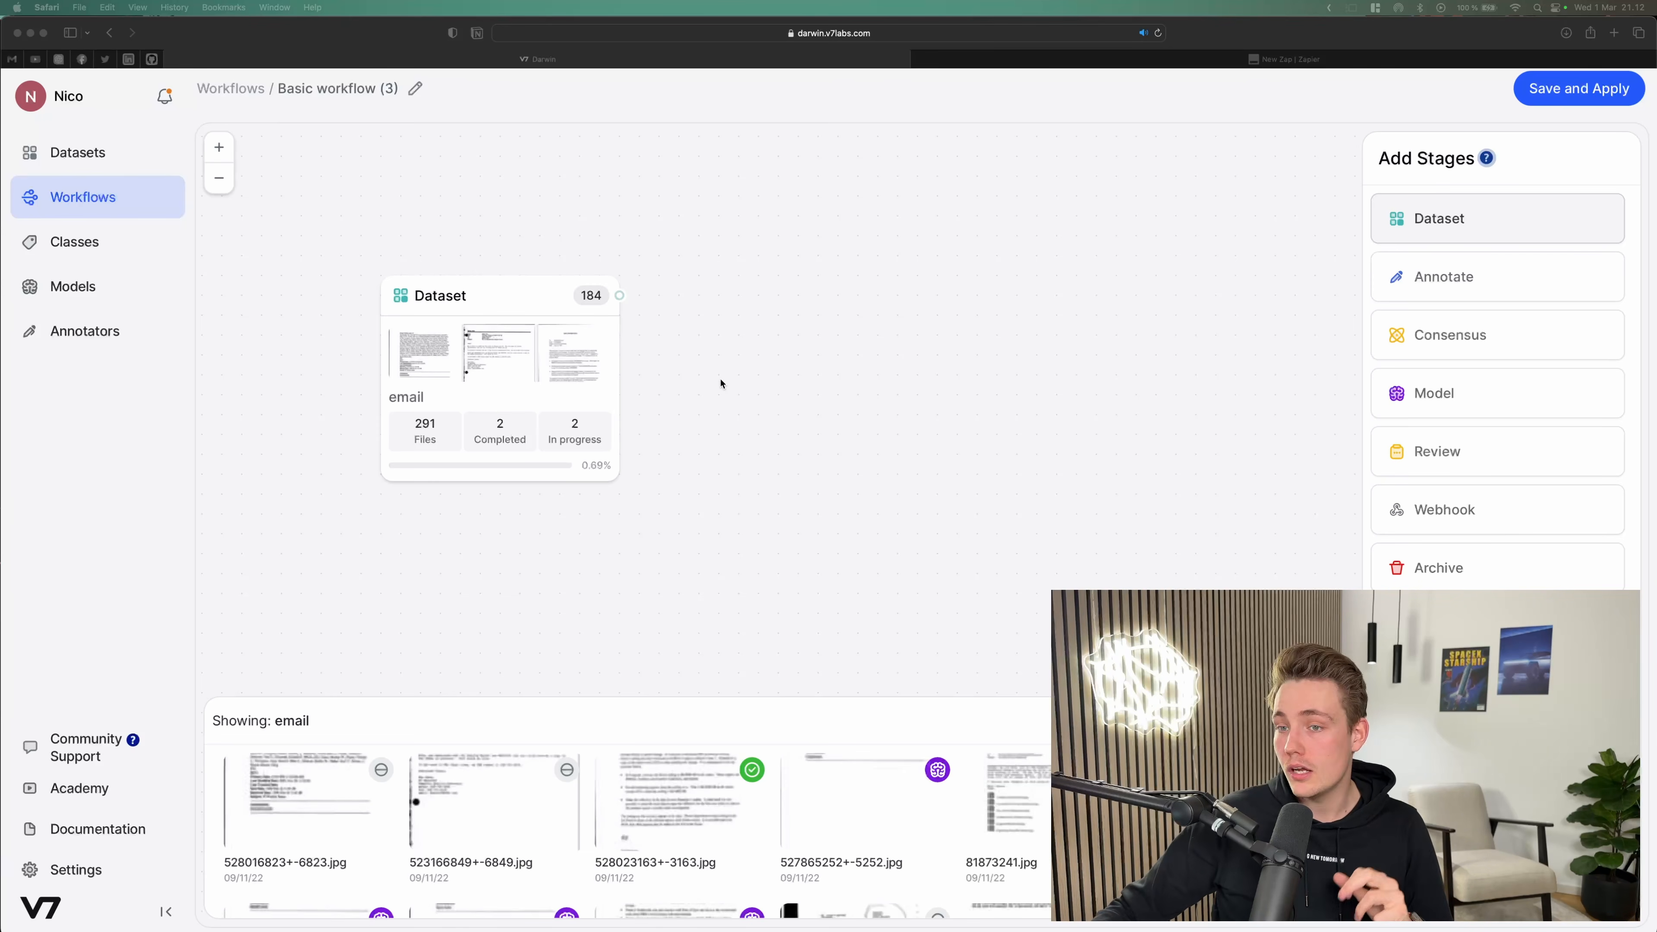
Step: Add an AI Model stage to the workflow canvas below and to the right of the Dataset stage
click(1000, 393)
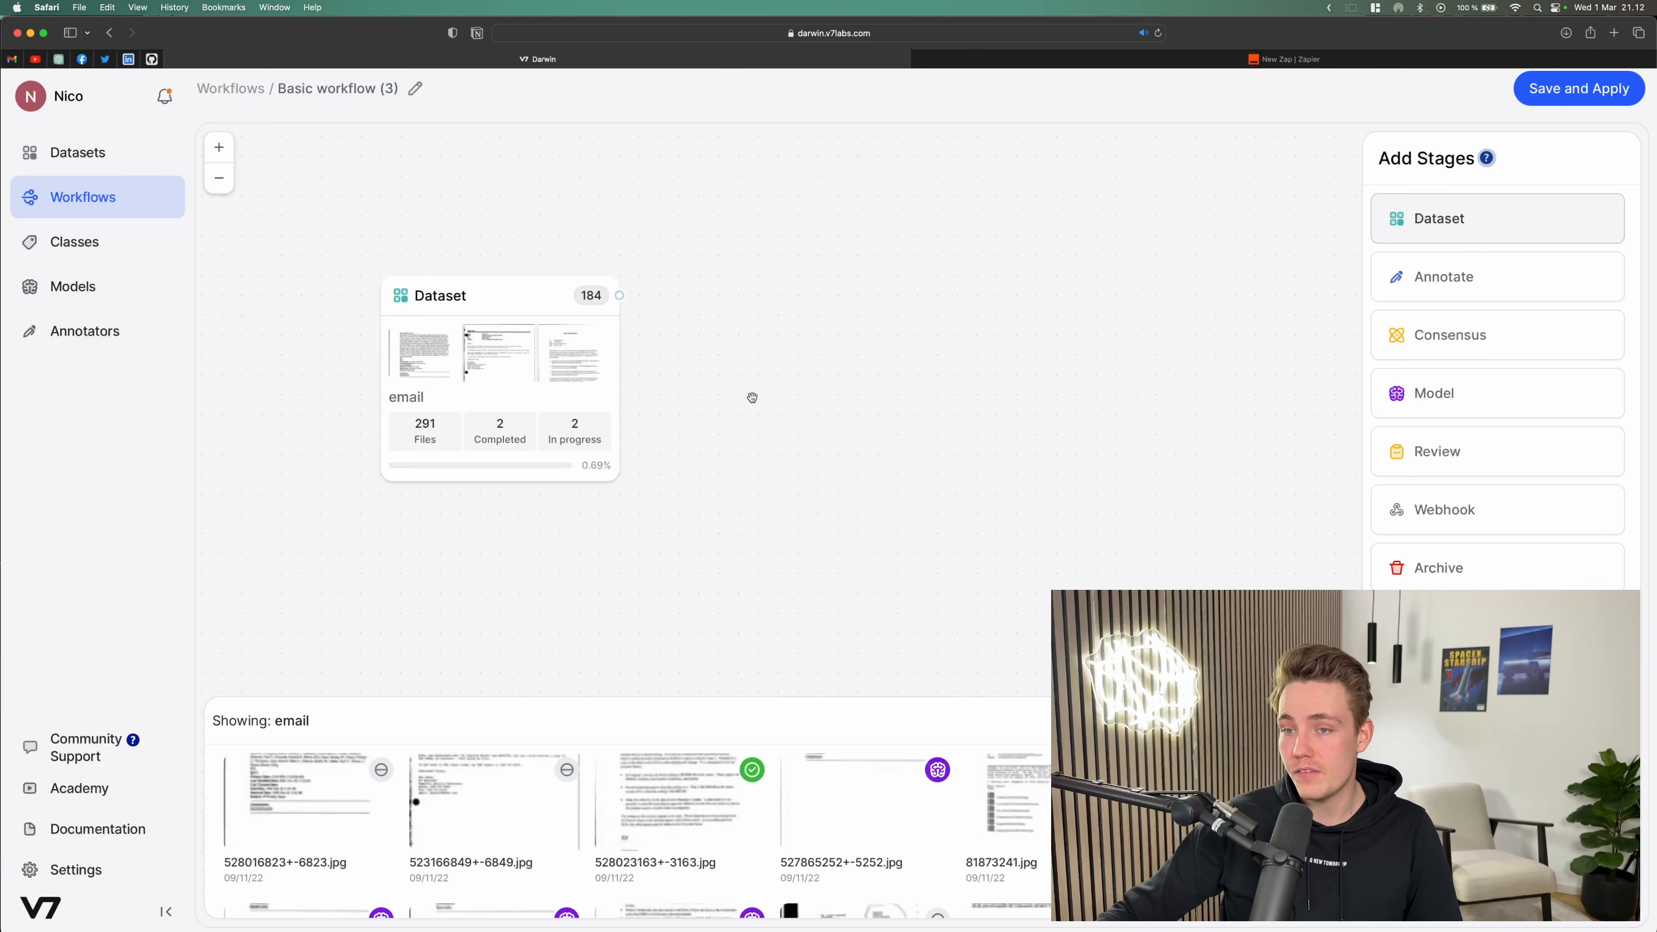
drag(778, 403, 727, 393)
drag(1446, 393, 714, 525)
click(711, 526)
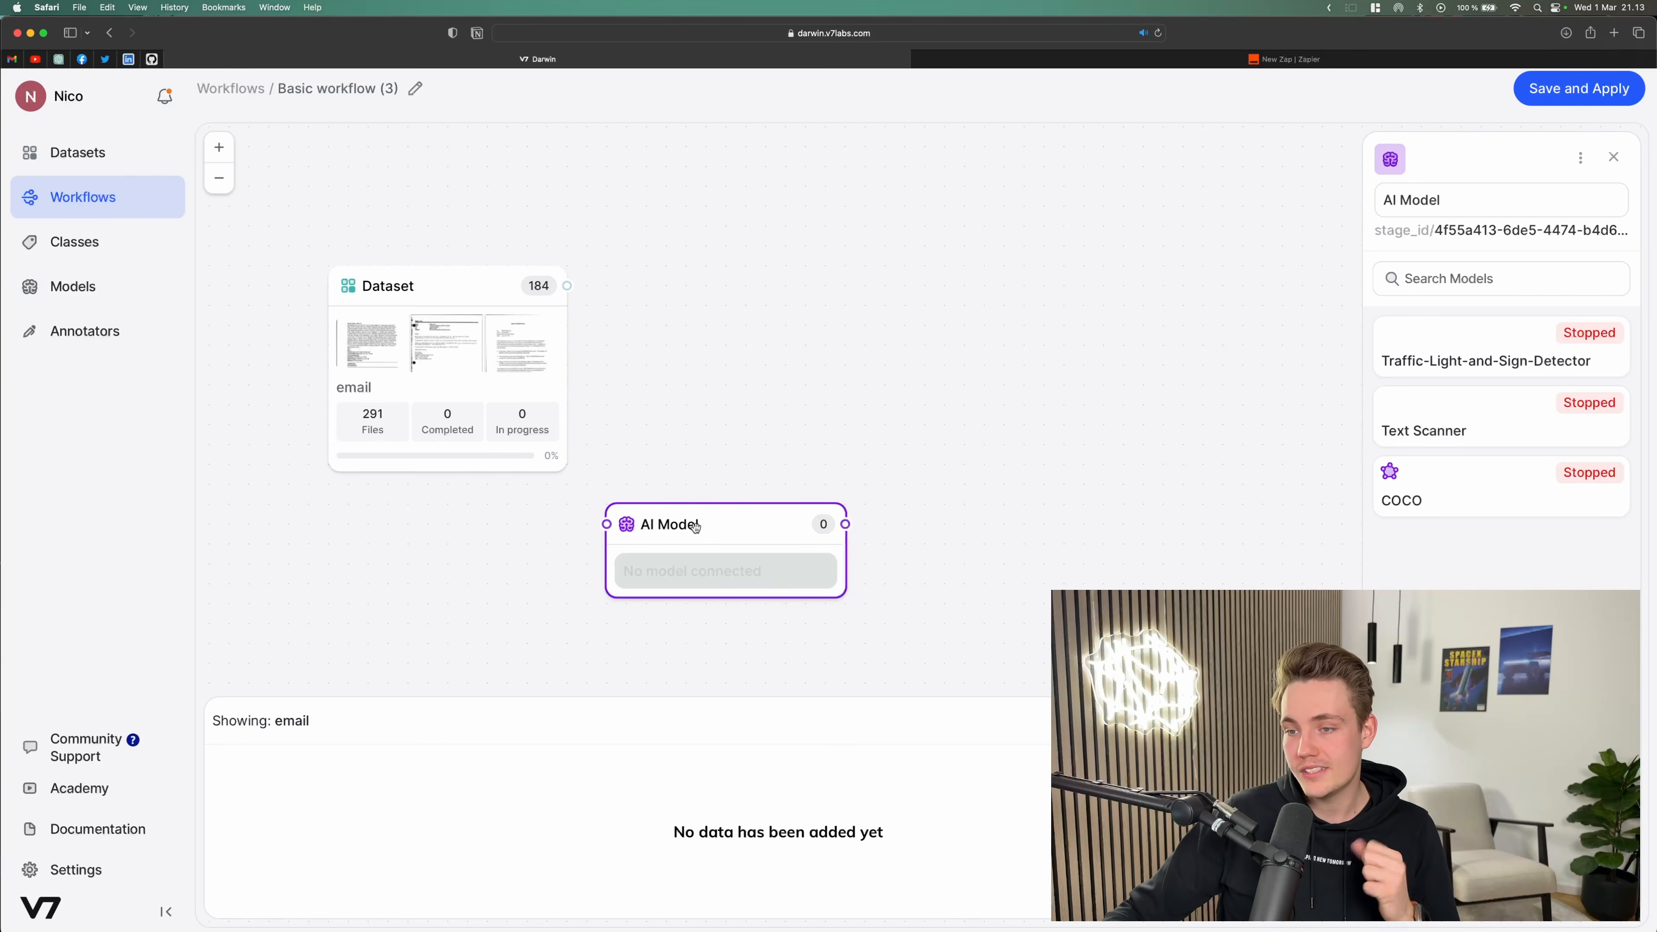
drag(696, 527, 676, 547)
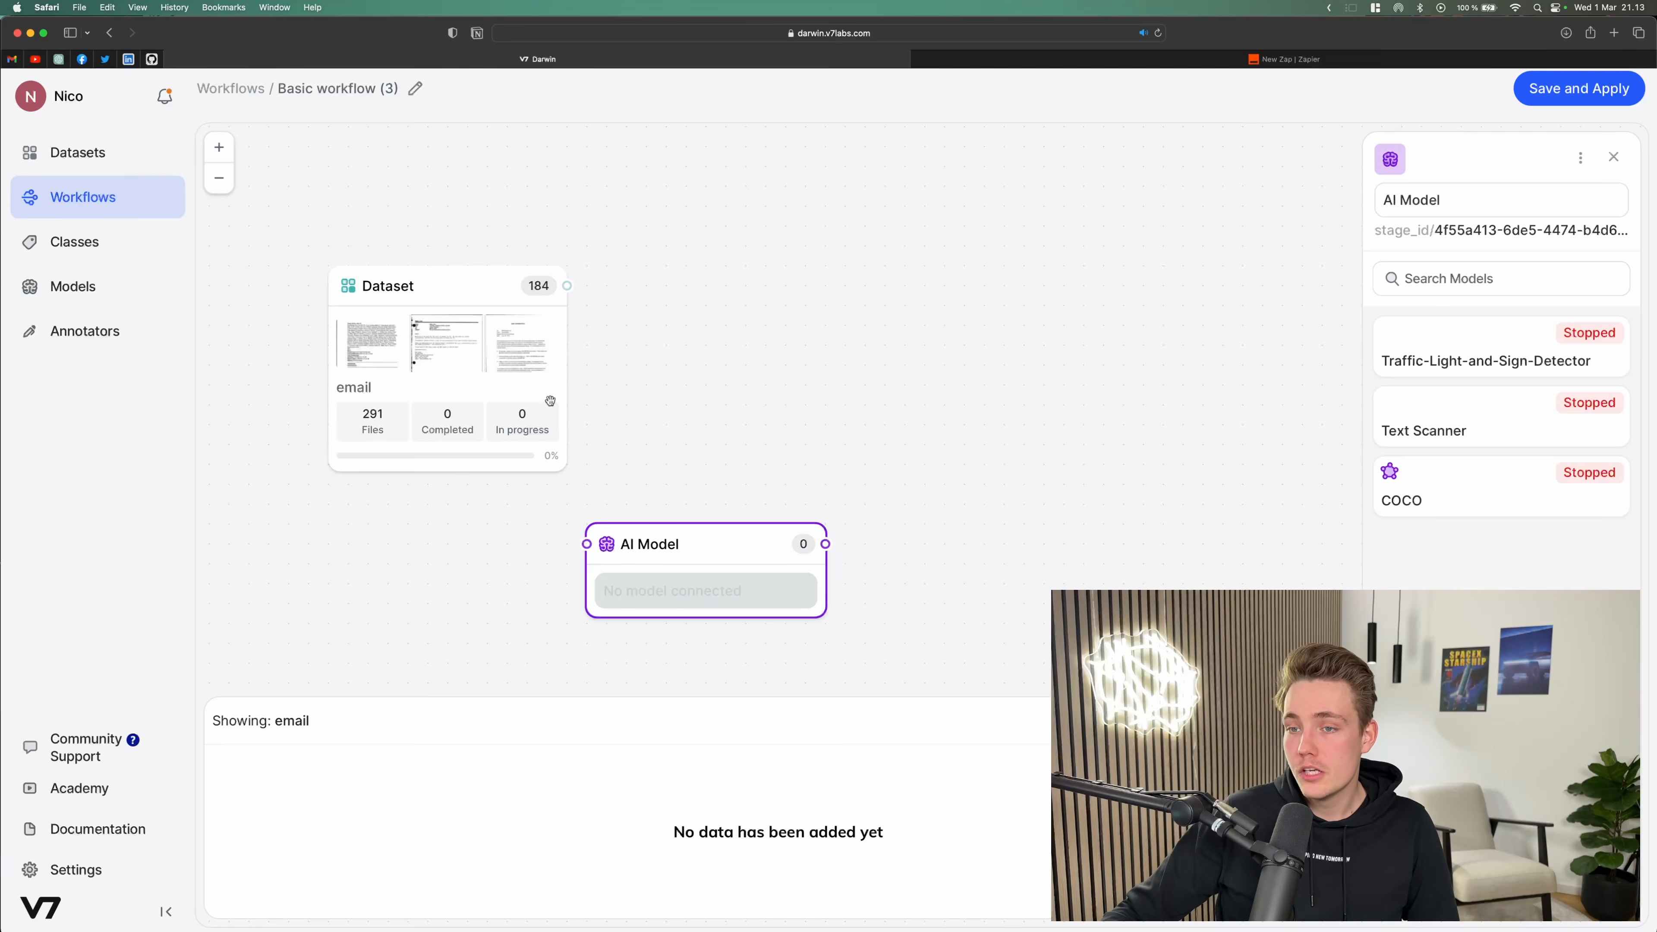
Step: Connect the Dataset stage's output to the AI Model stage and choose the Text Scanner model
drag(567, 285, 586, 544)
click(645, 561)
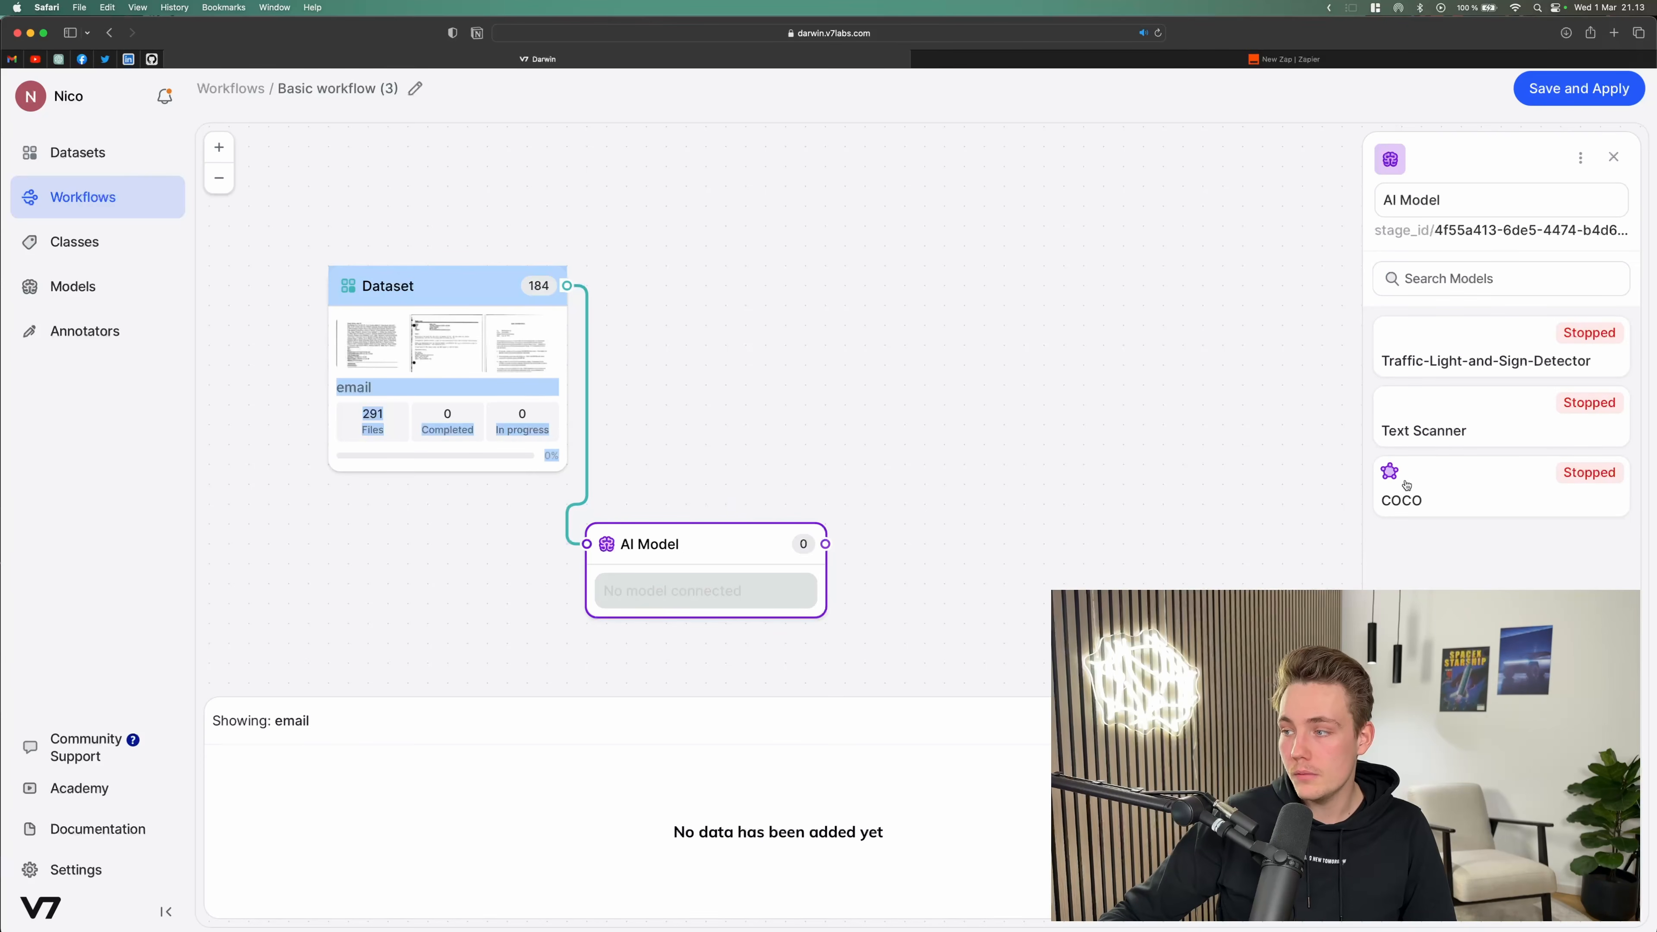
click(1477, 424)
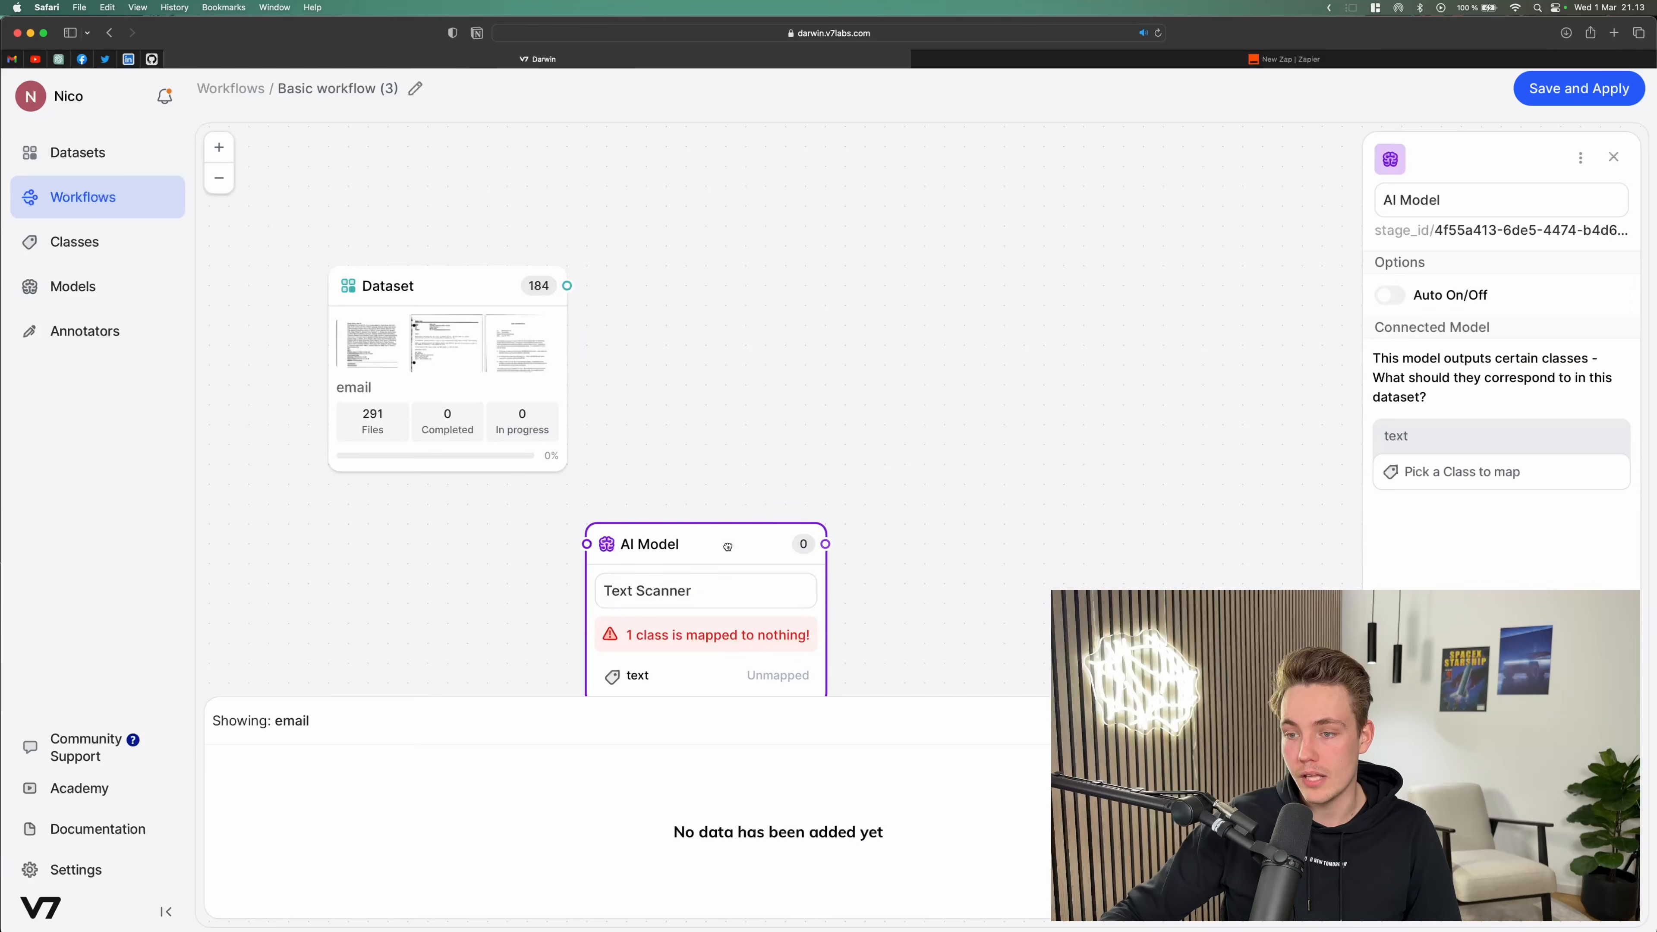
Step: Map the model's text output class to a new class named "email info"
drag(721, 554, 729, 544)
drag(859, 406, 828, 333)
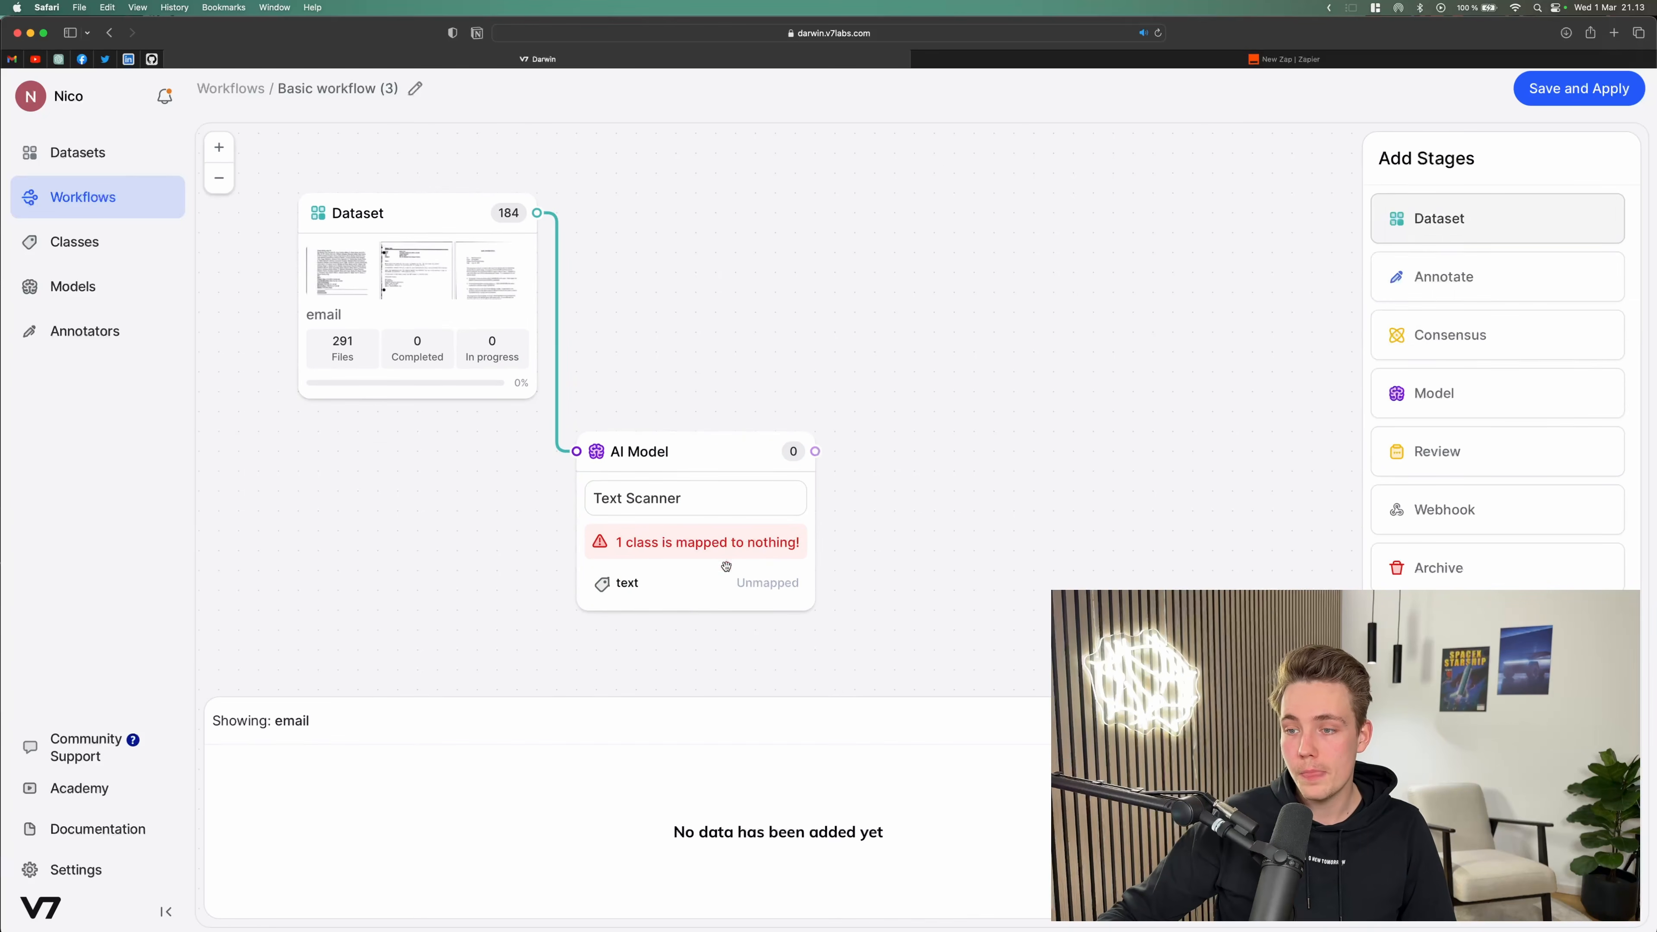
click(677, 550)
click(1488, 469)
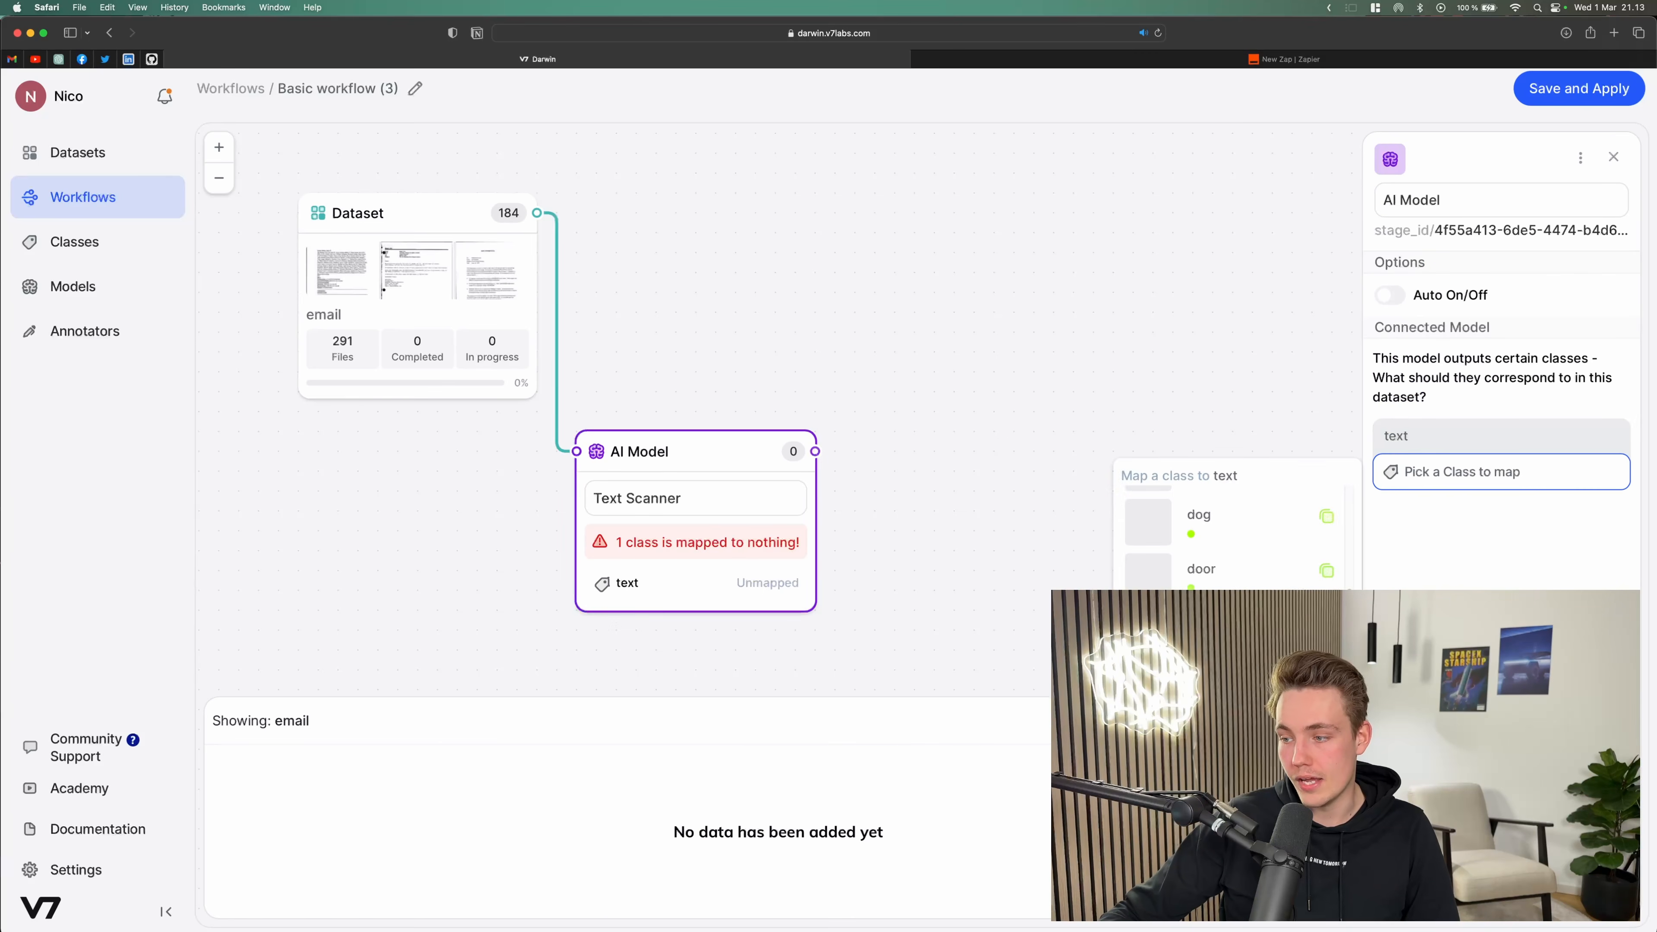
text(email info)
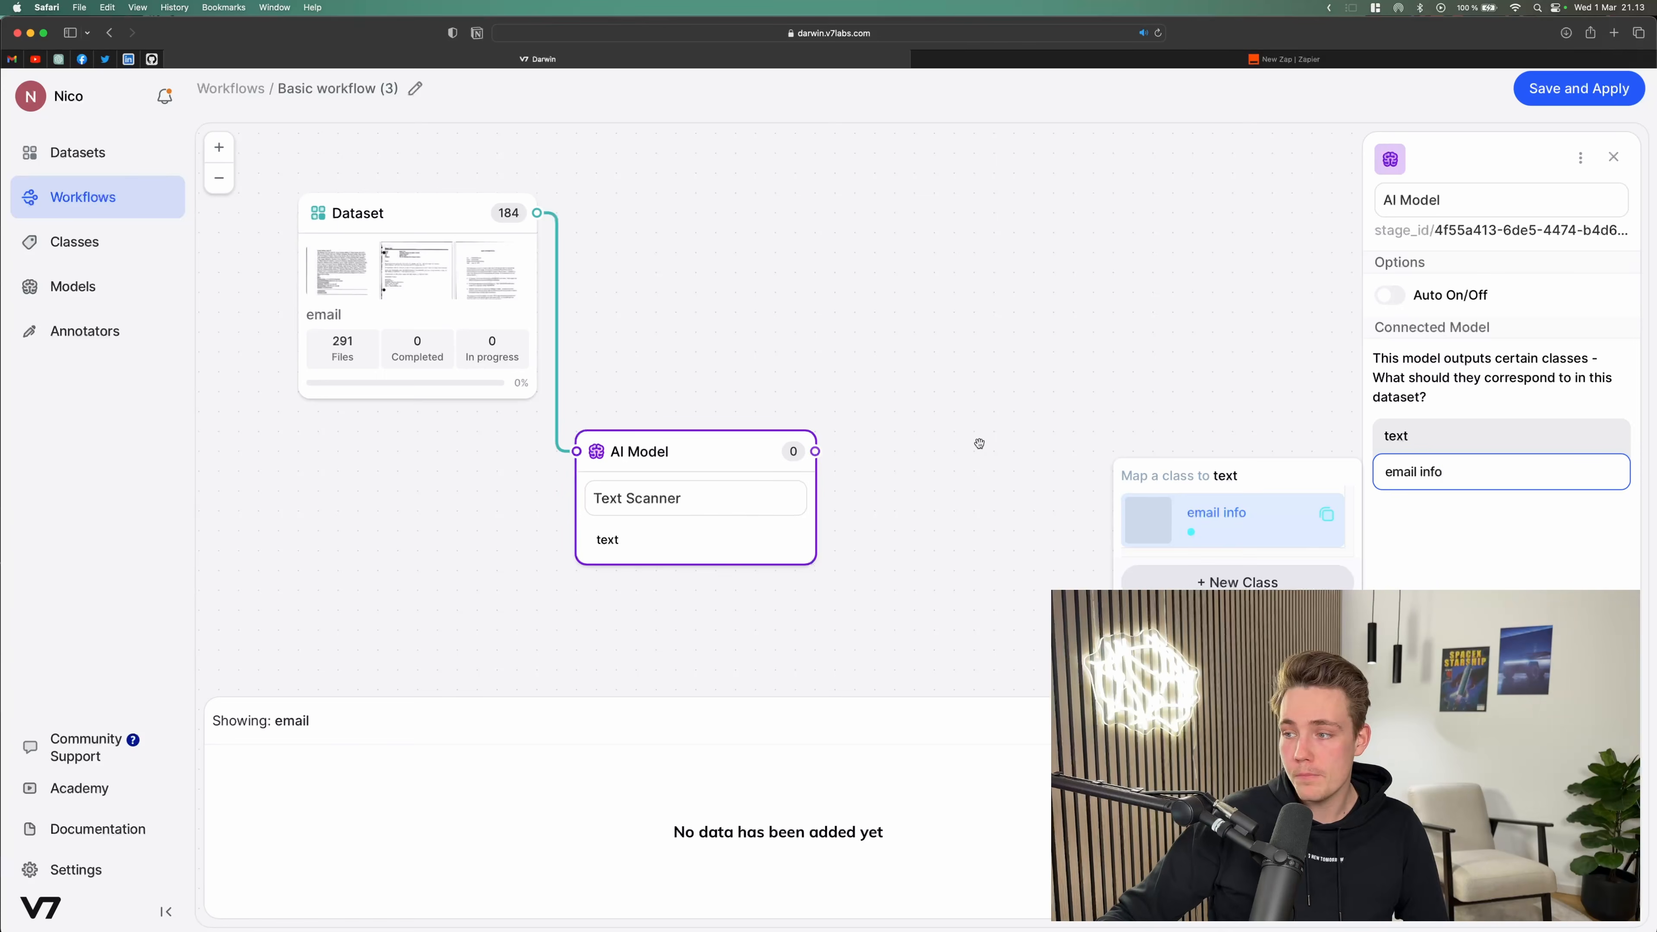
click(1179, 432)
drag(1079, 390, 1050, 385)
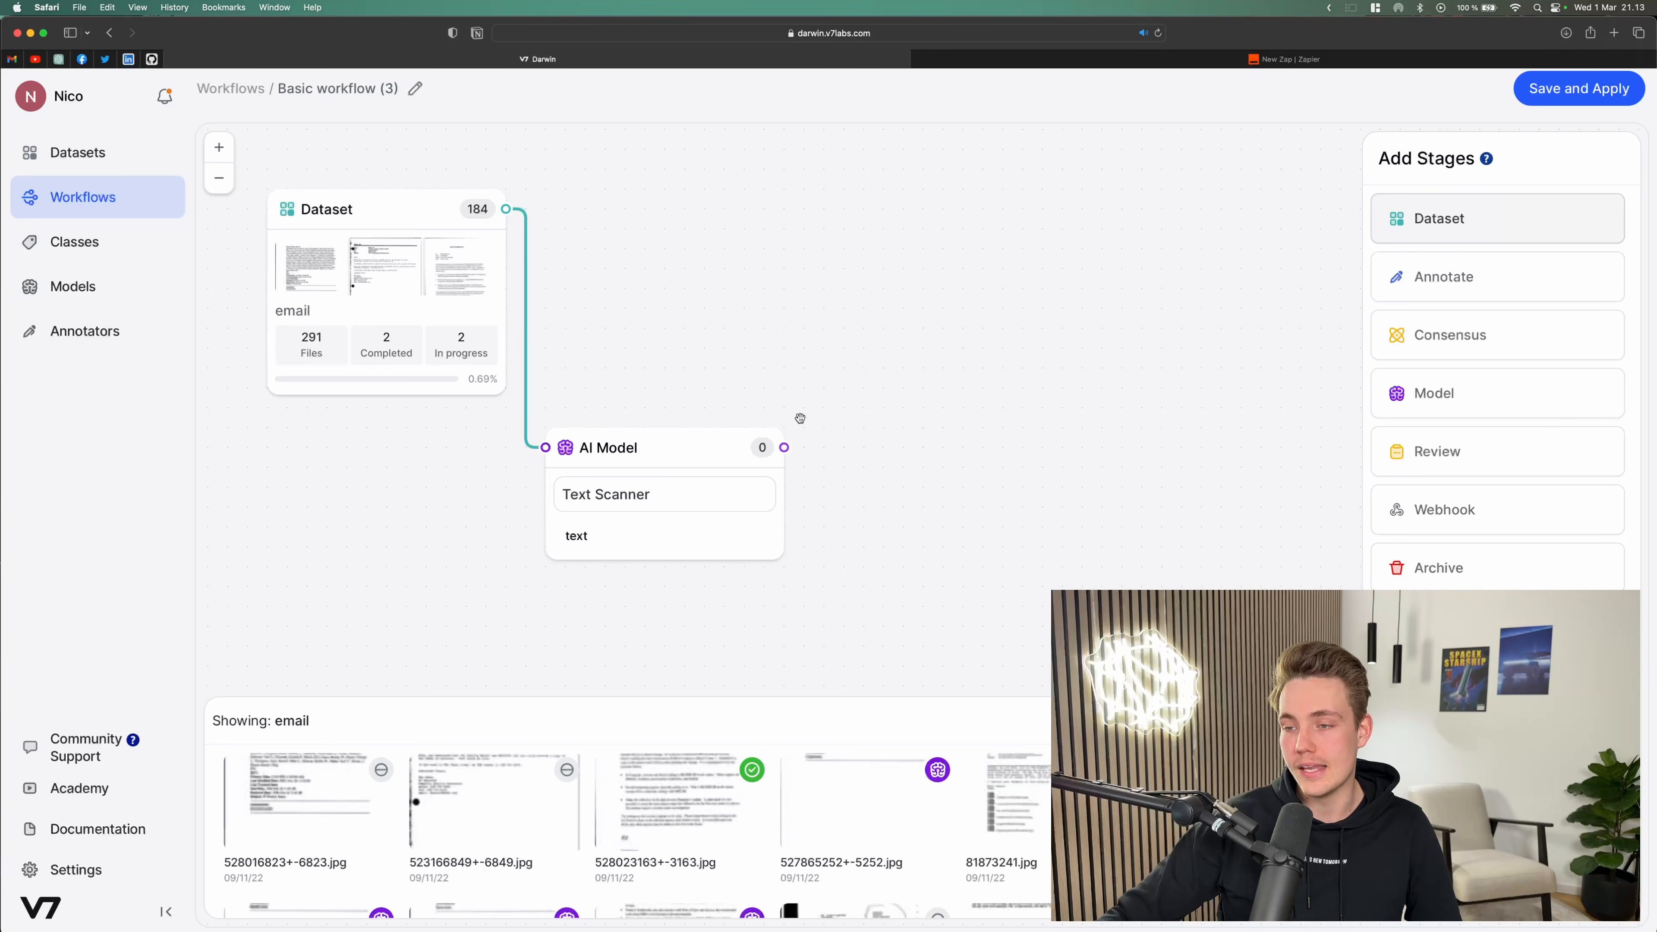
Step: Add a Review stage above and to the right of the AI Model stage
drag(646, 447, 624, 468)
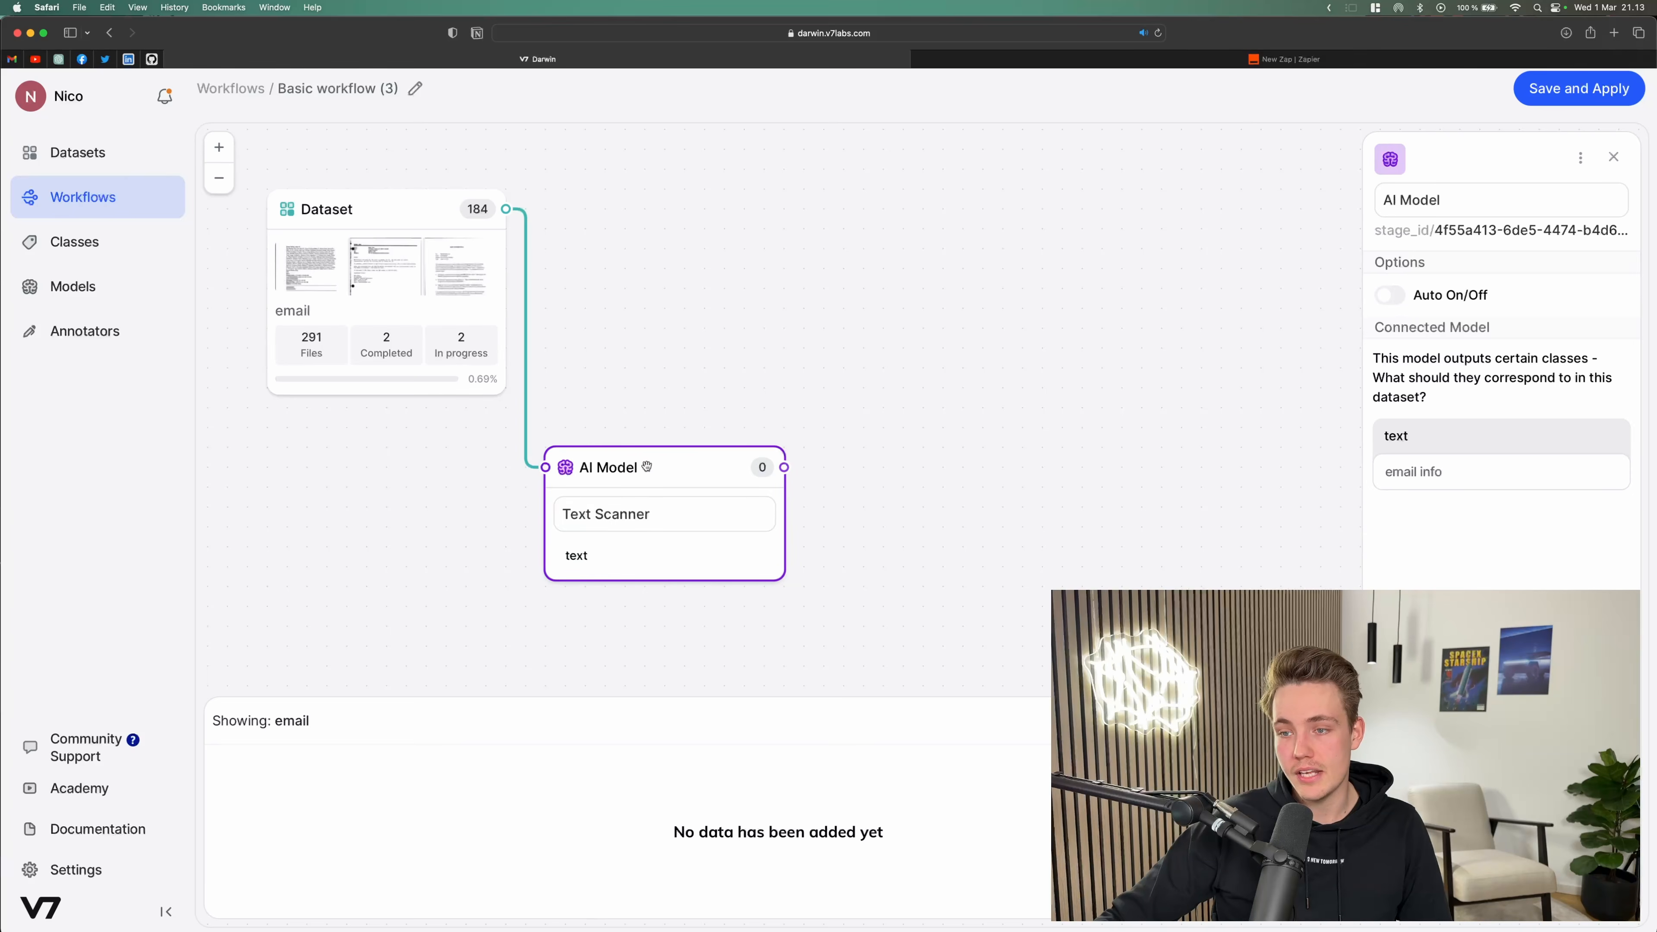
drag(786, 418, 747, 400)
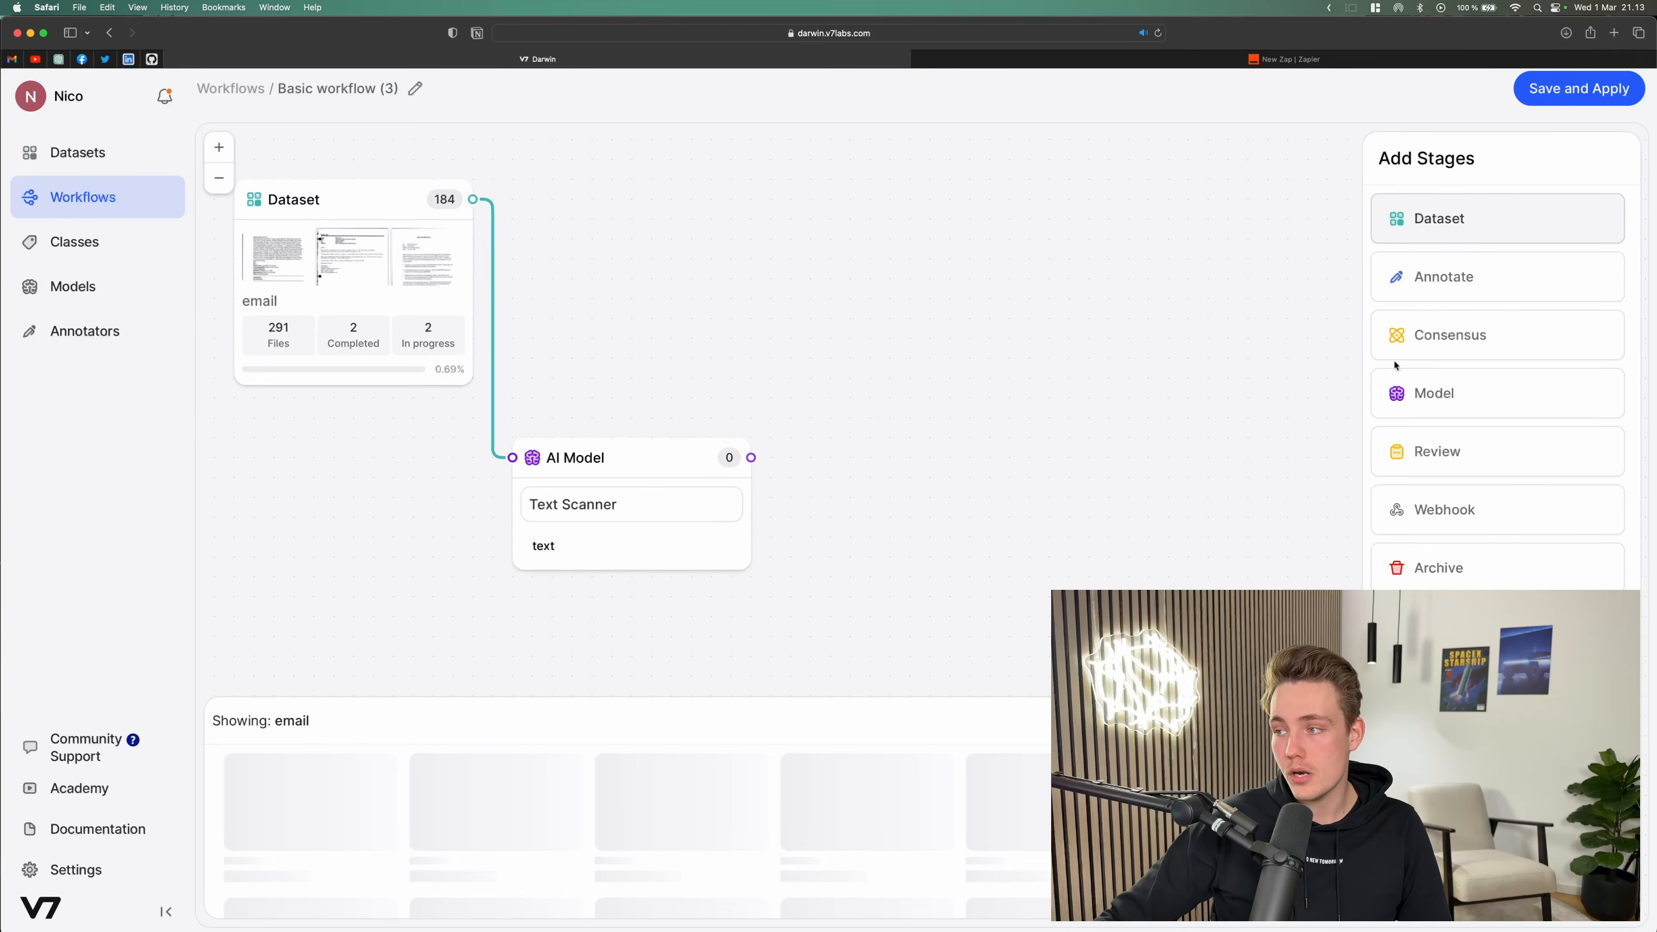
drag(1438, 451, 901, 250)
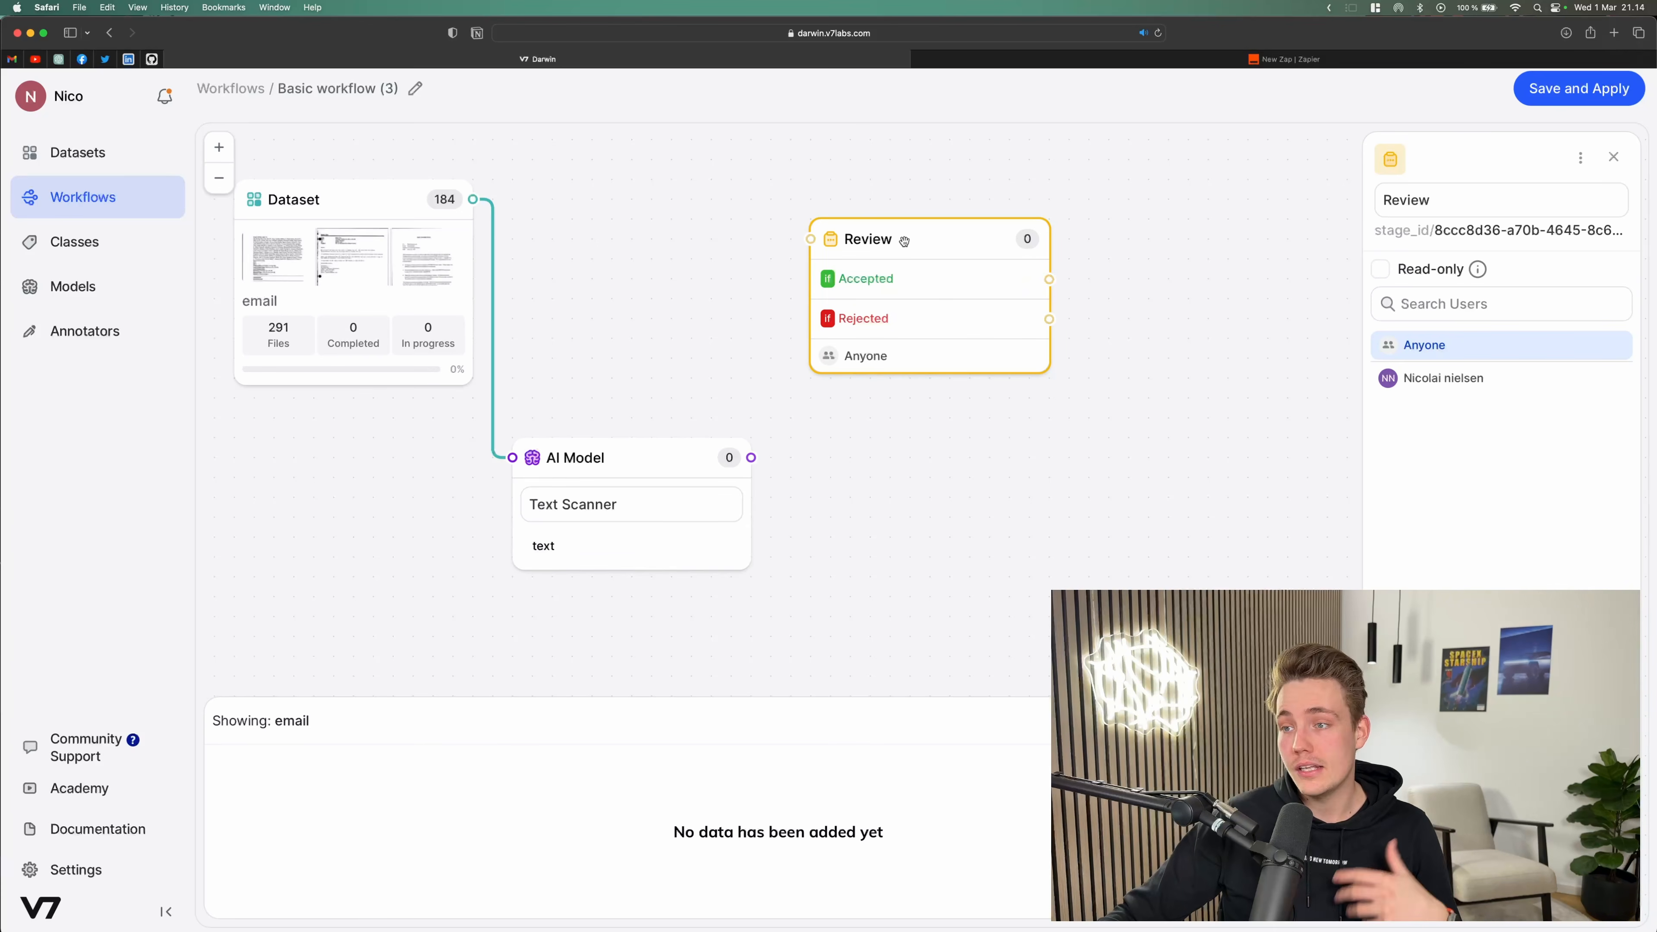
drag(902, 234, 899, 223)
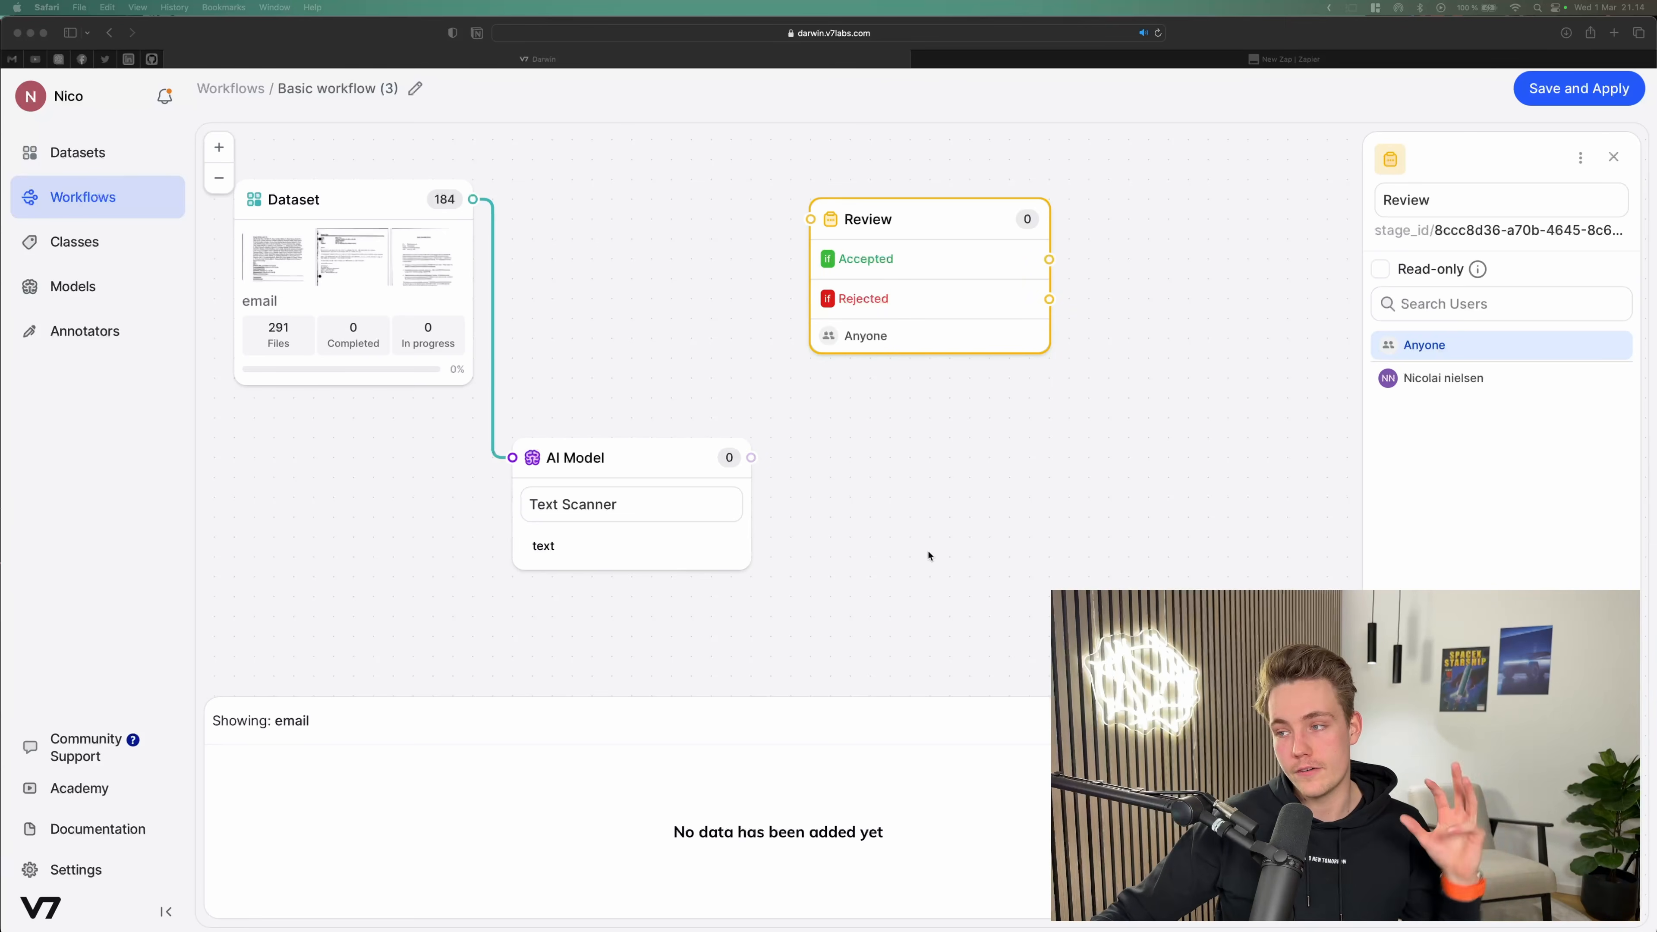
Step: Assign the Review stage to the specific team member instead of Anyone
click(934, 514)
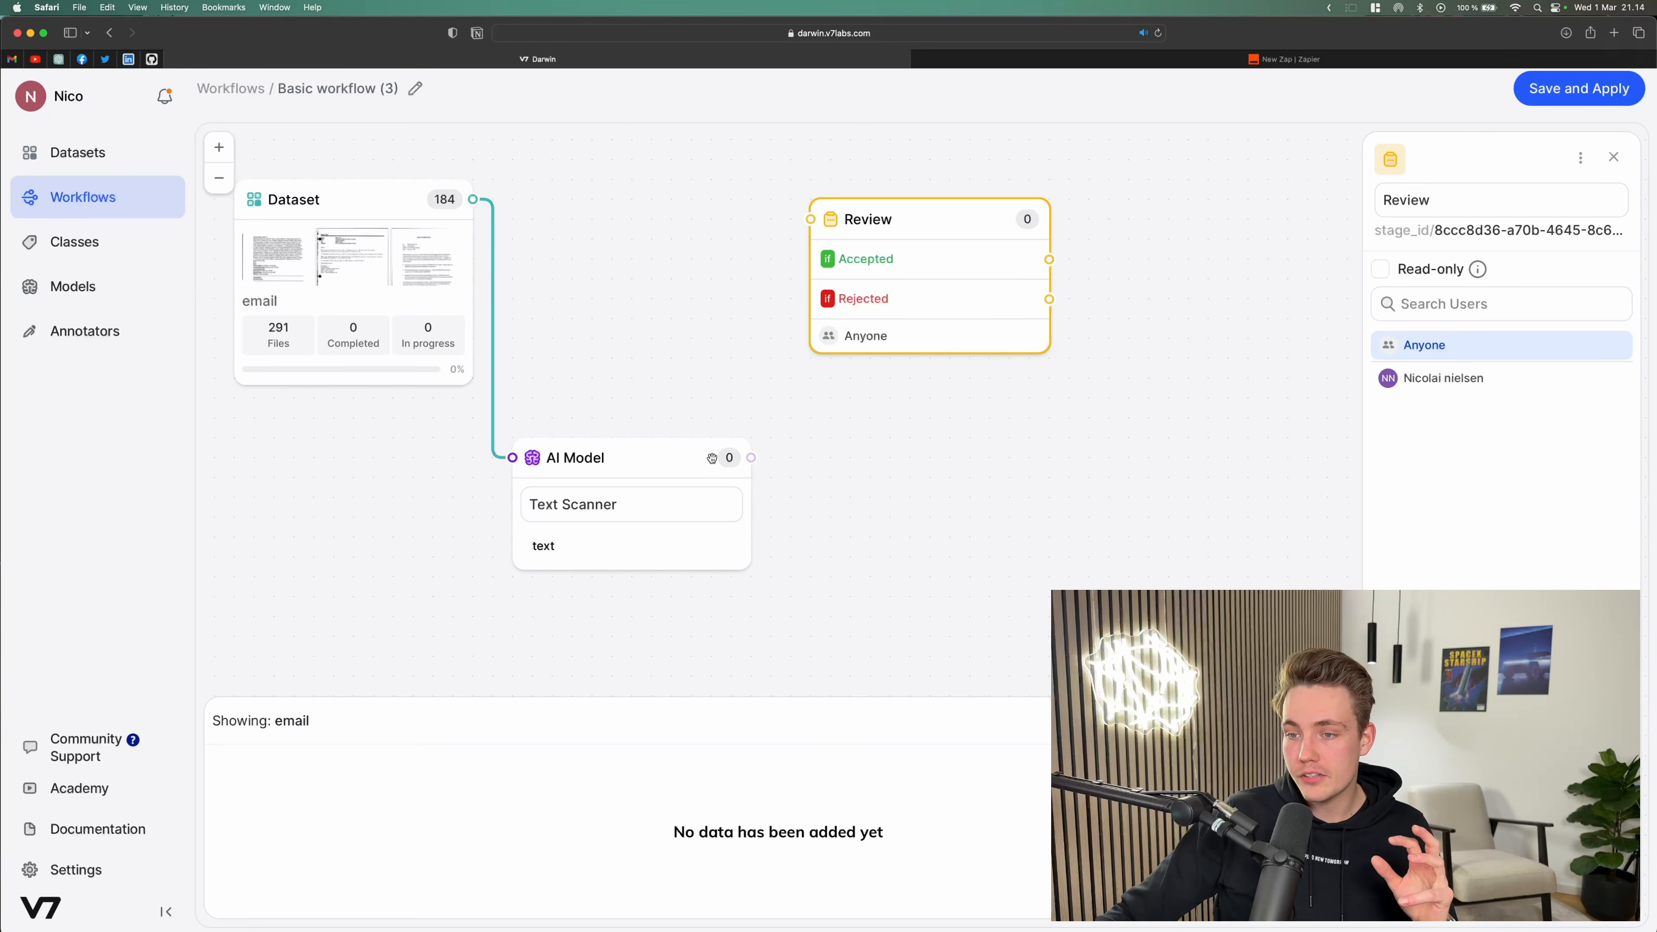
drag(874, 471, 840, 474)
click(840, 333)
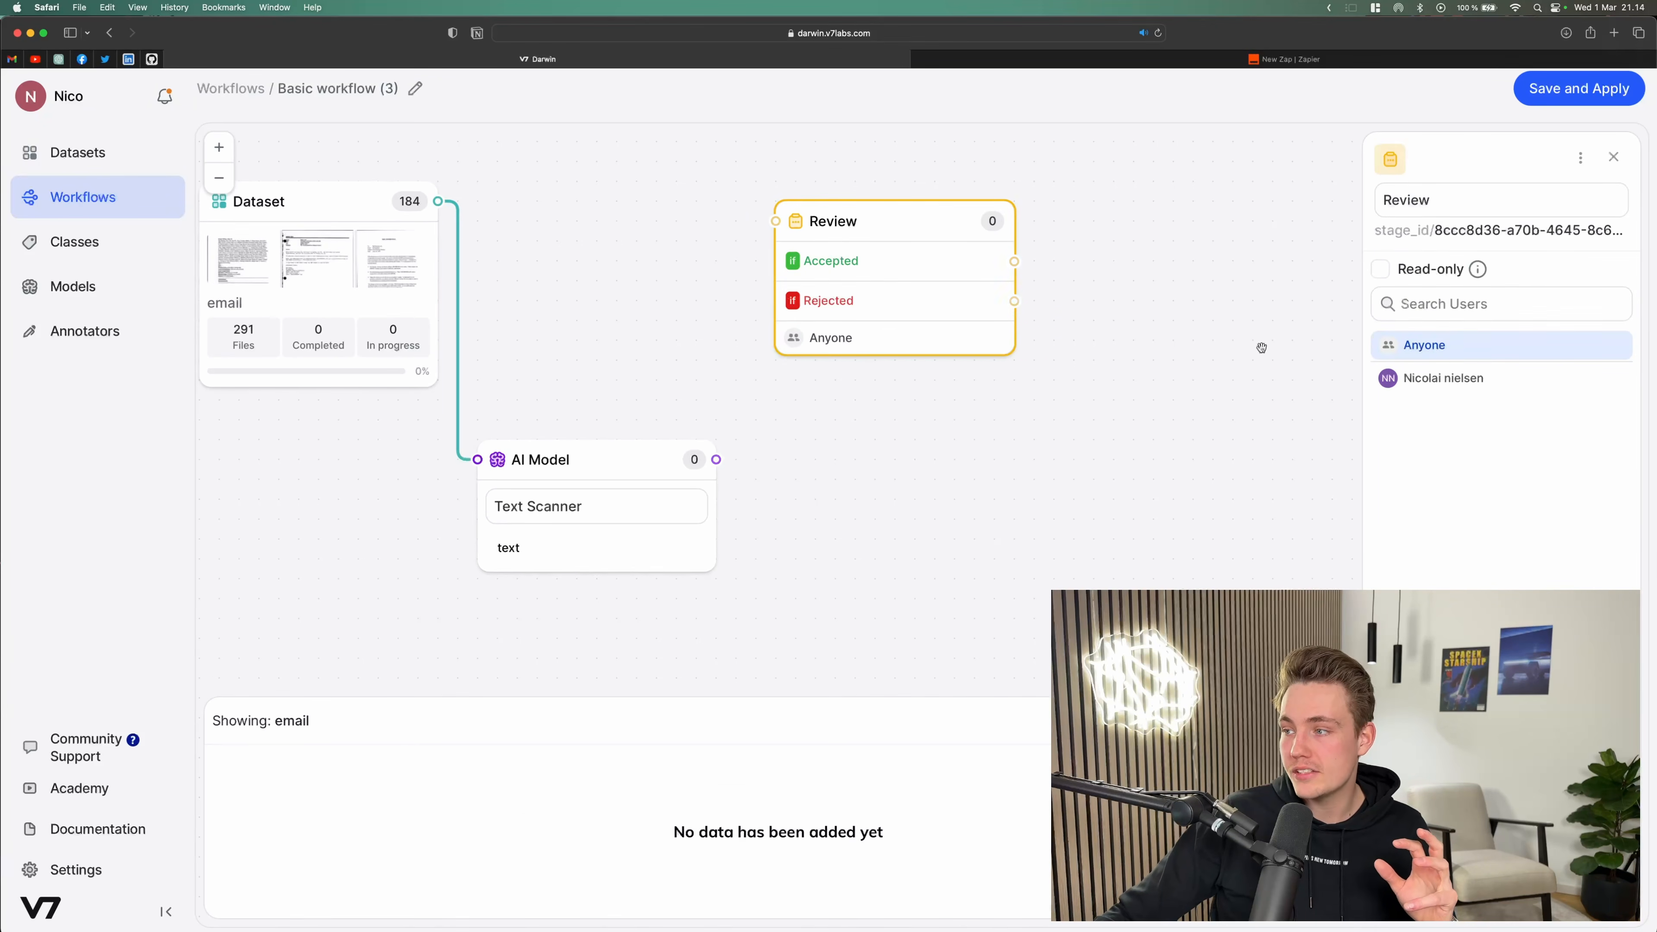
click(1428, 383)
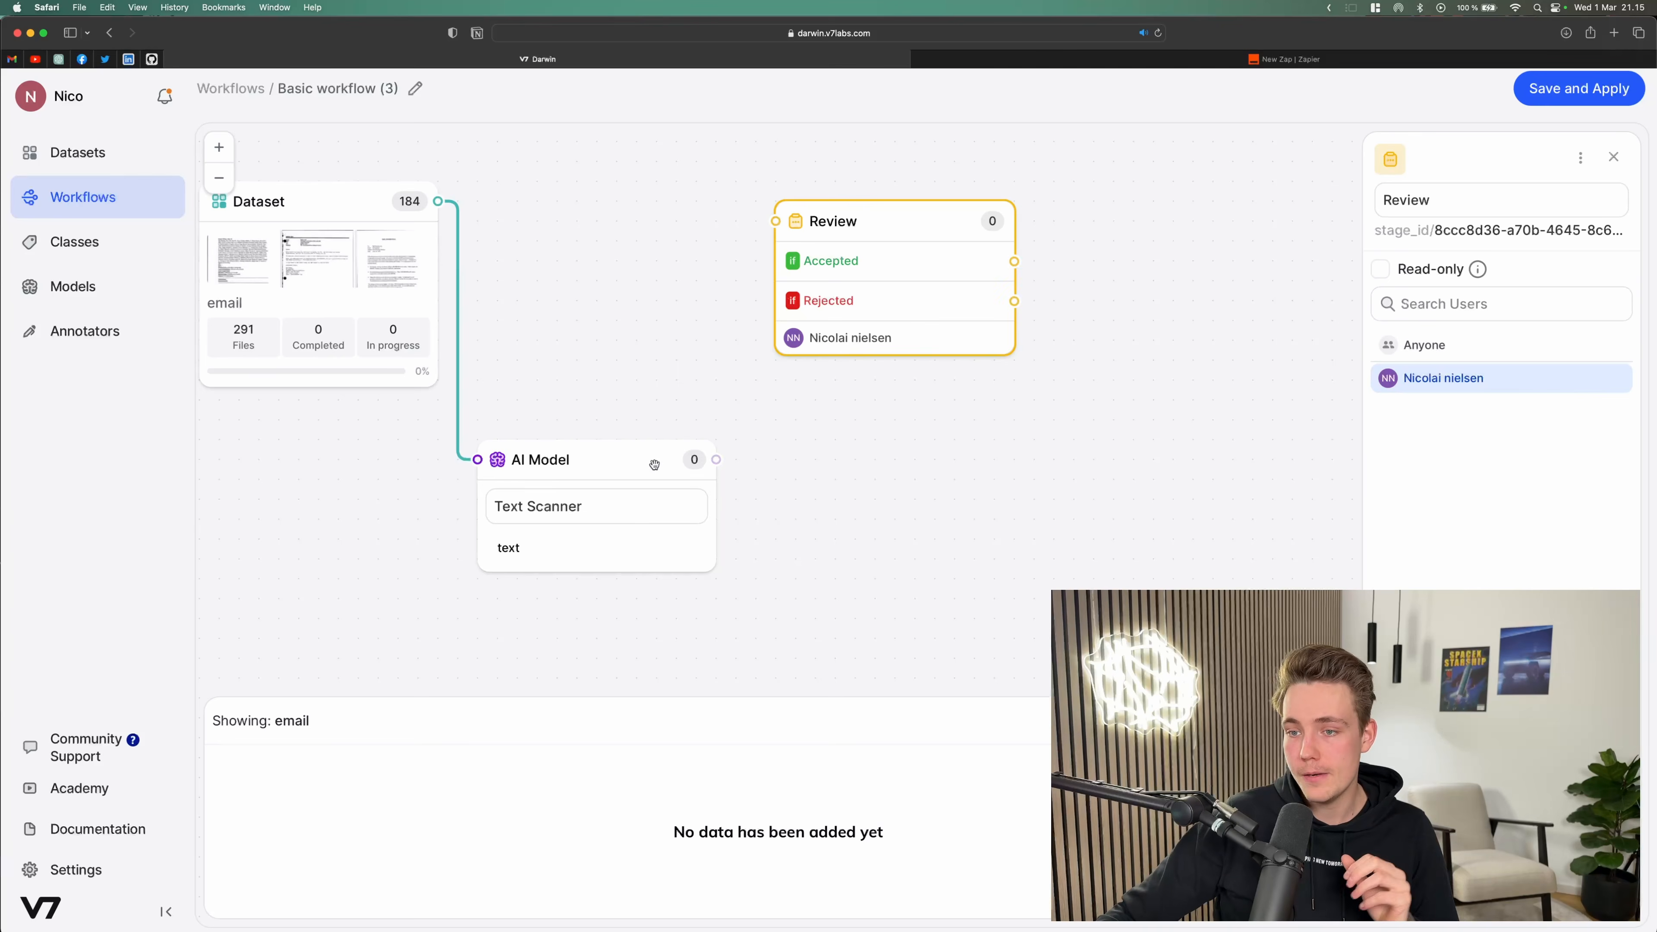
Step: Connect the AI Model stage's output to the Review stage's input
mouse_move(719, 460)
mouse_down()
mouse_move(832, 455)
mouse_move(797, 248)
mouse_move(809, 221)
mouse_up()
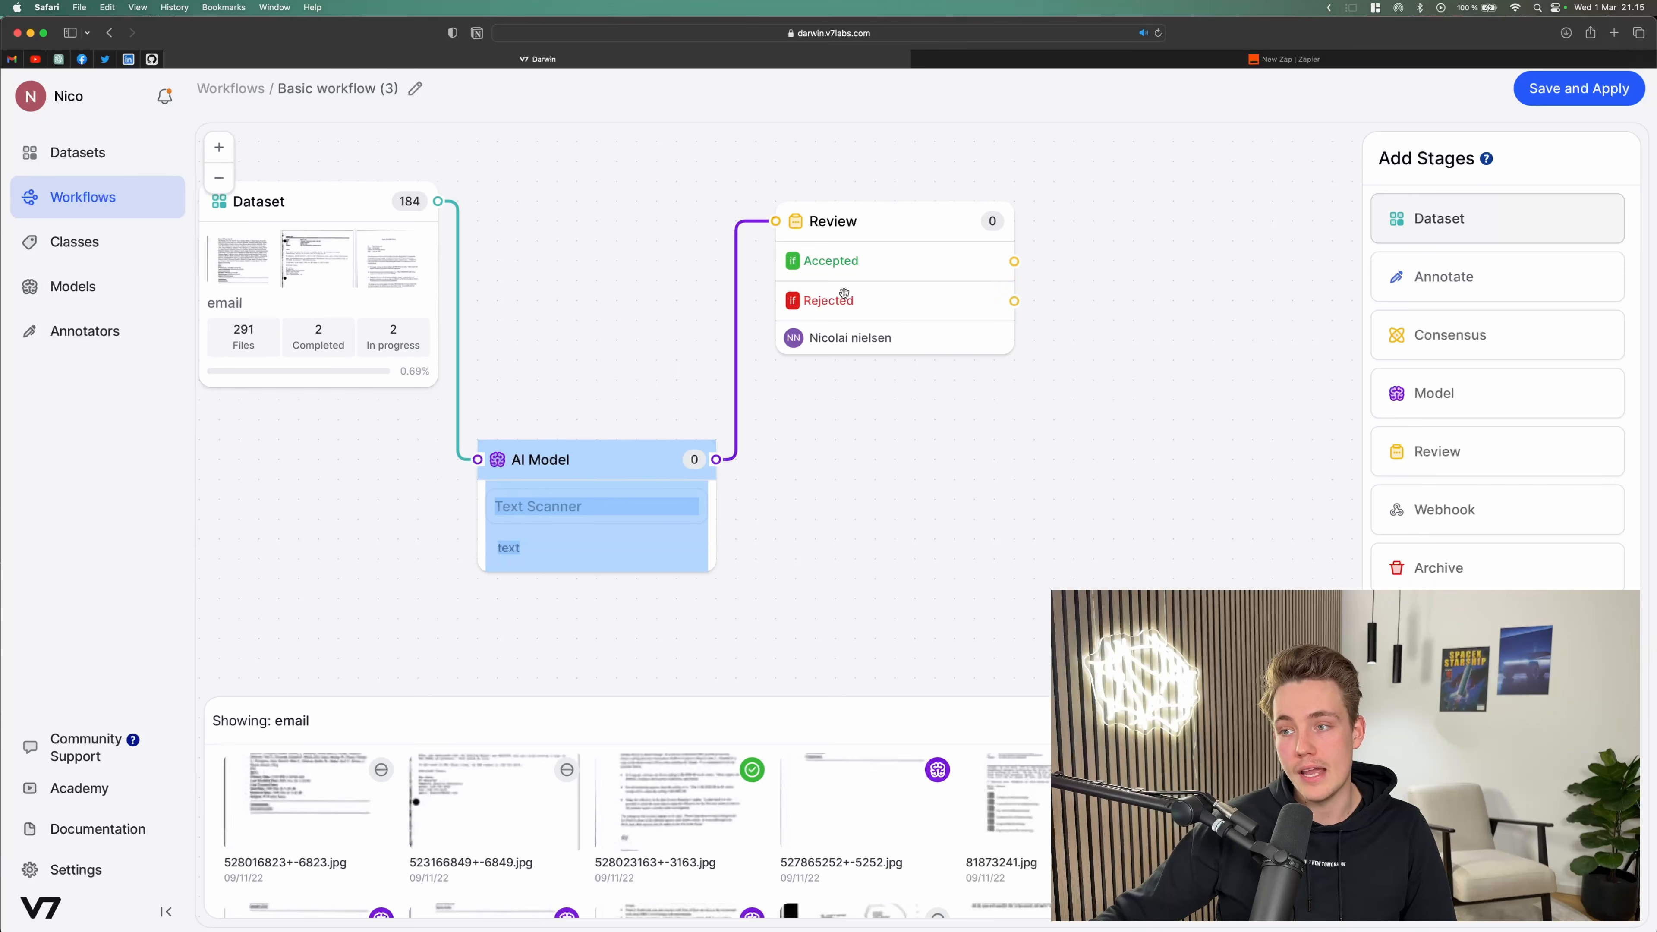
drag(1117, 474, 973, 423)
drag(1114, 312, 1101, 327)
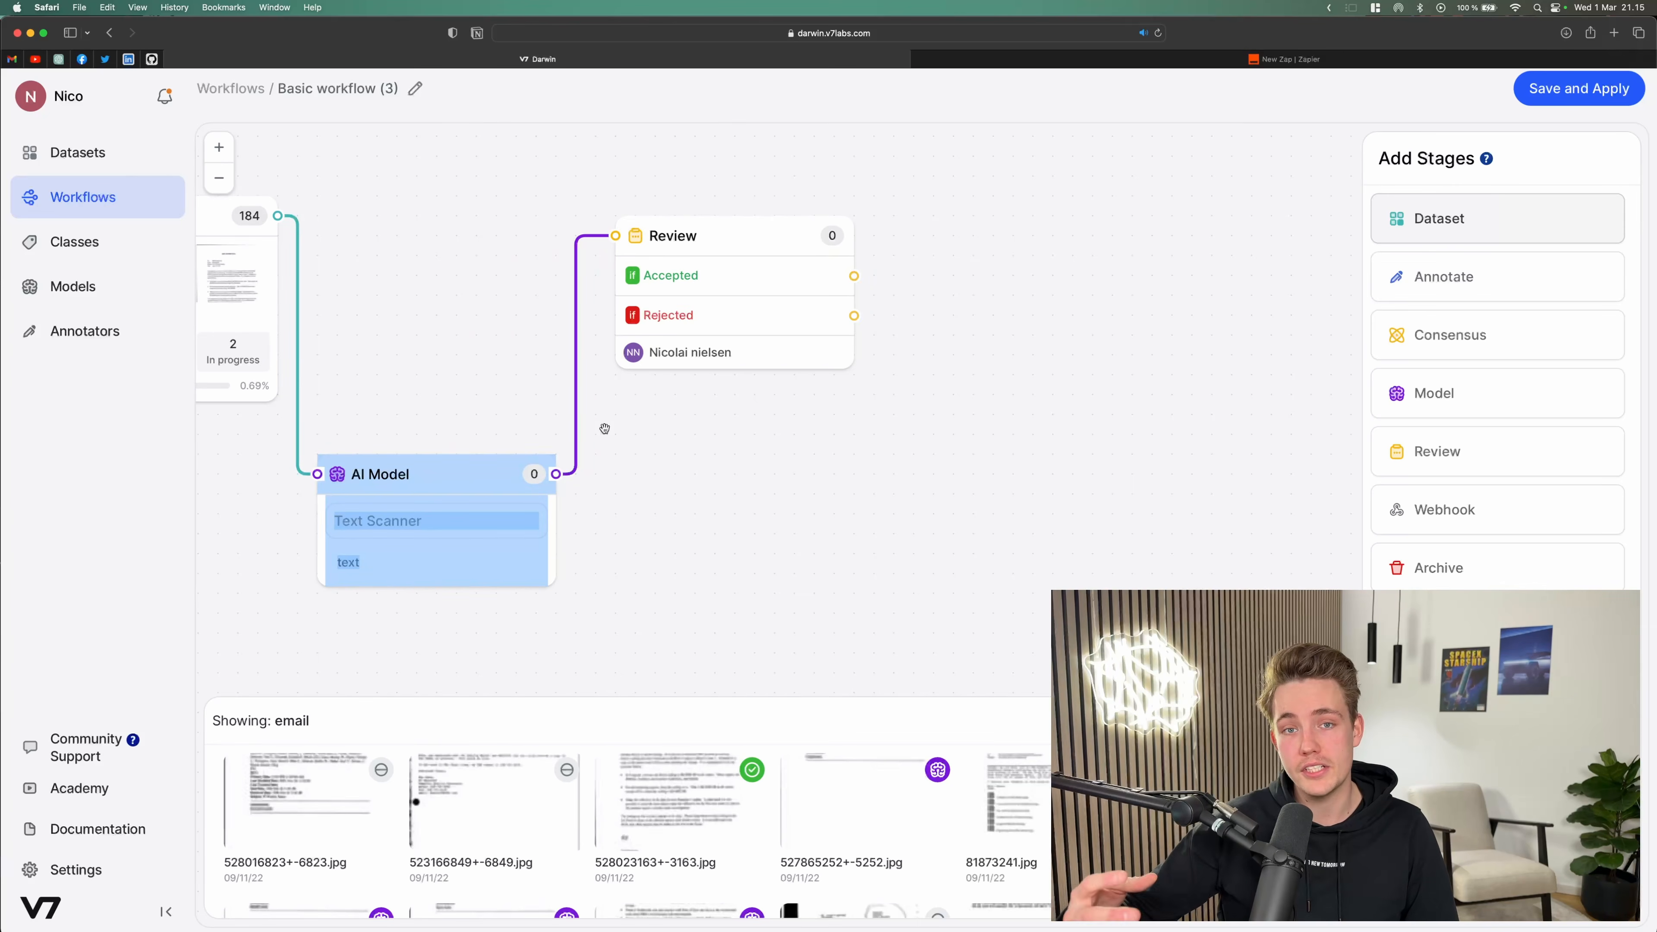
Step: Add a Complete stage at the upper right and connect the Review's Accepted output to it
drag(1463, 585, 1131, 231)
click(1130, 225)
click(997, 248)
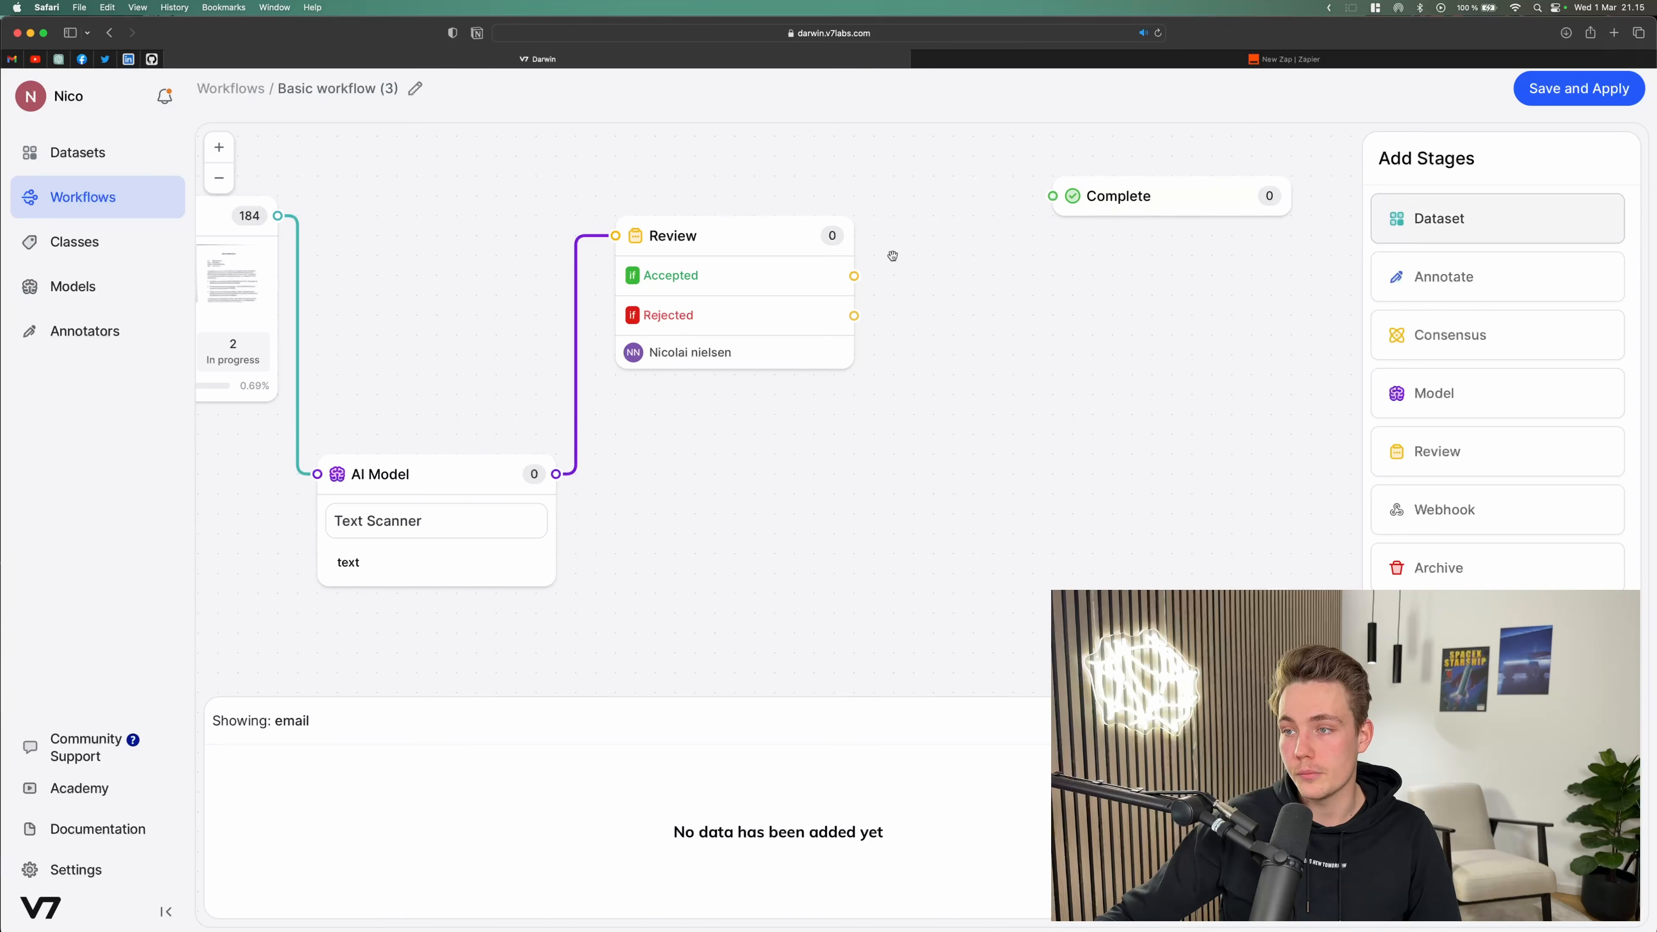
drag(853, 276, 1053, 196)
drag(996, 297, 1025, 371)
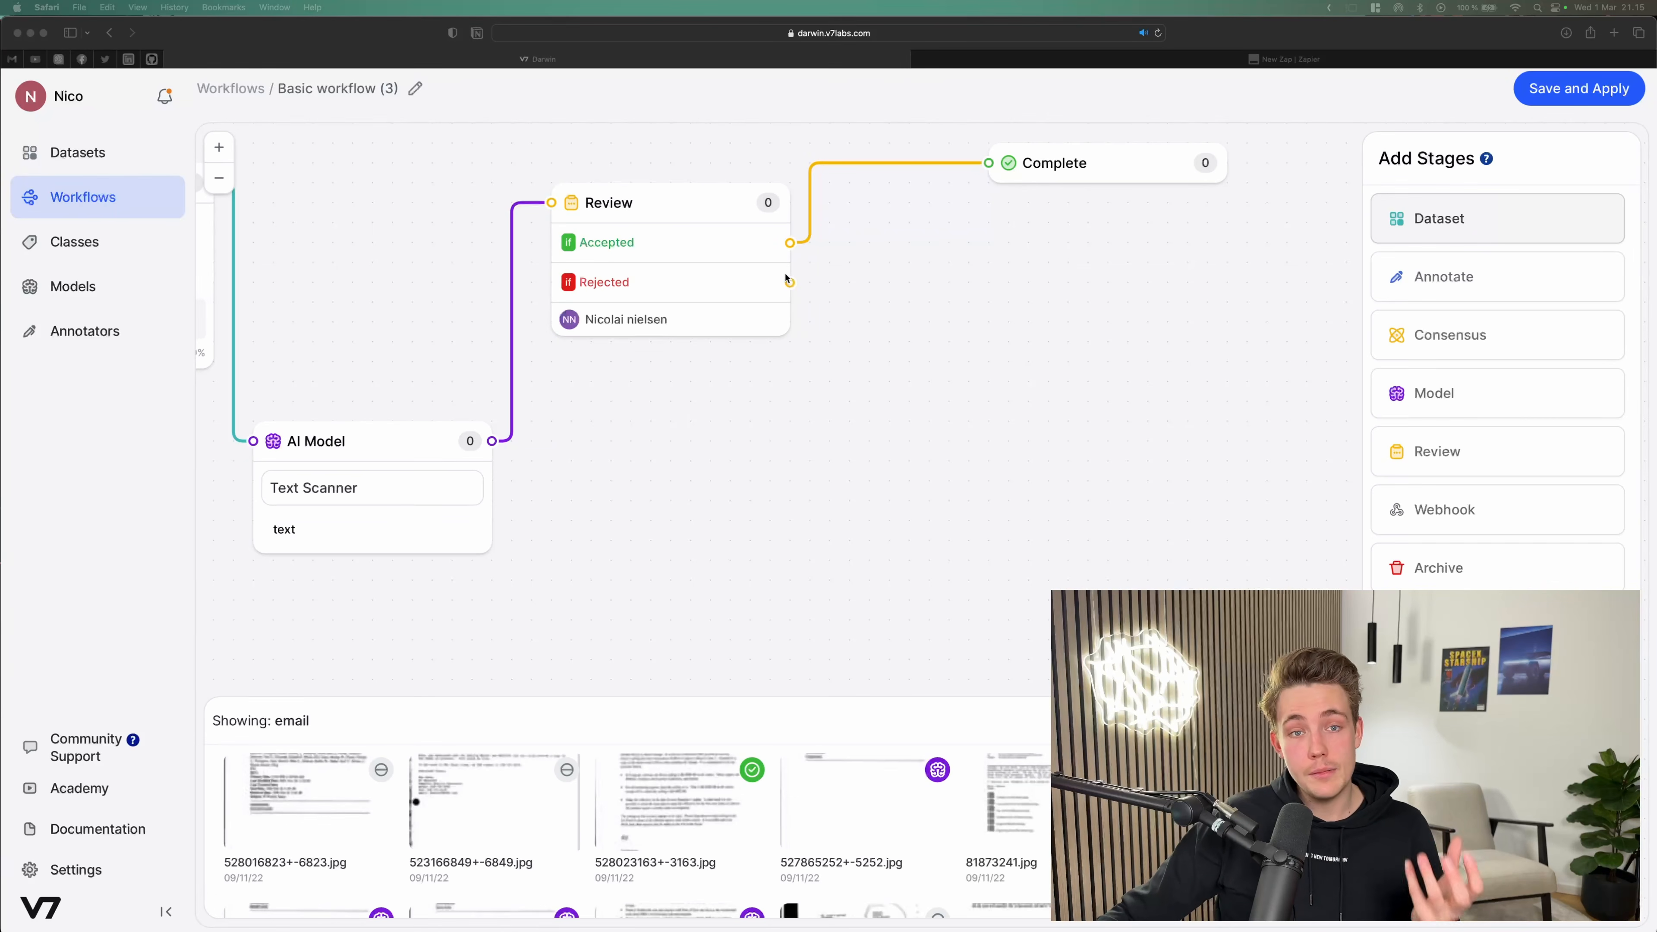
Step: Add an Annotate stage below the Review and connect the Review's Rejected output to it
click(1464, 282)
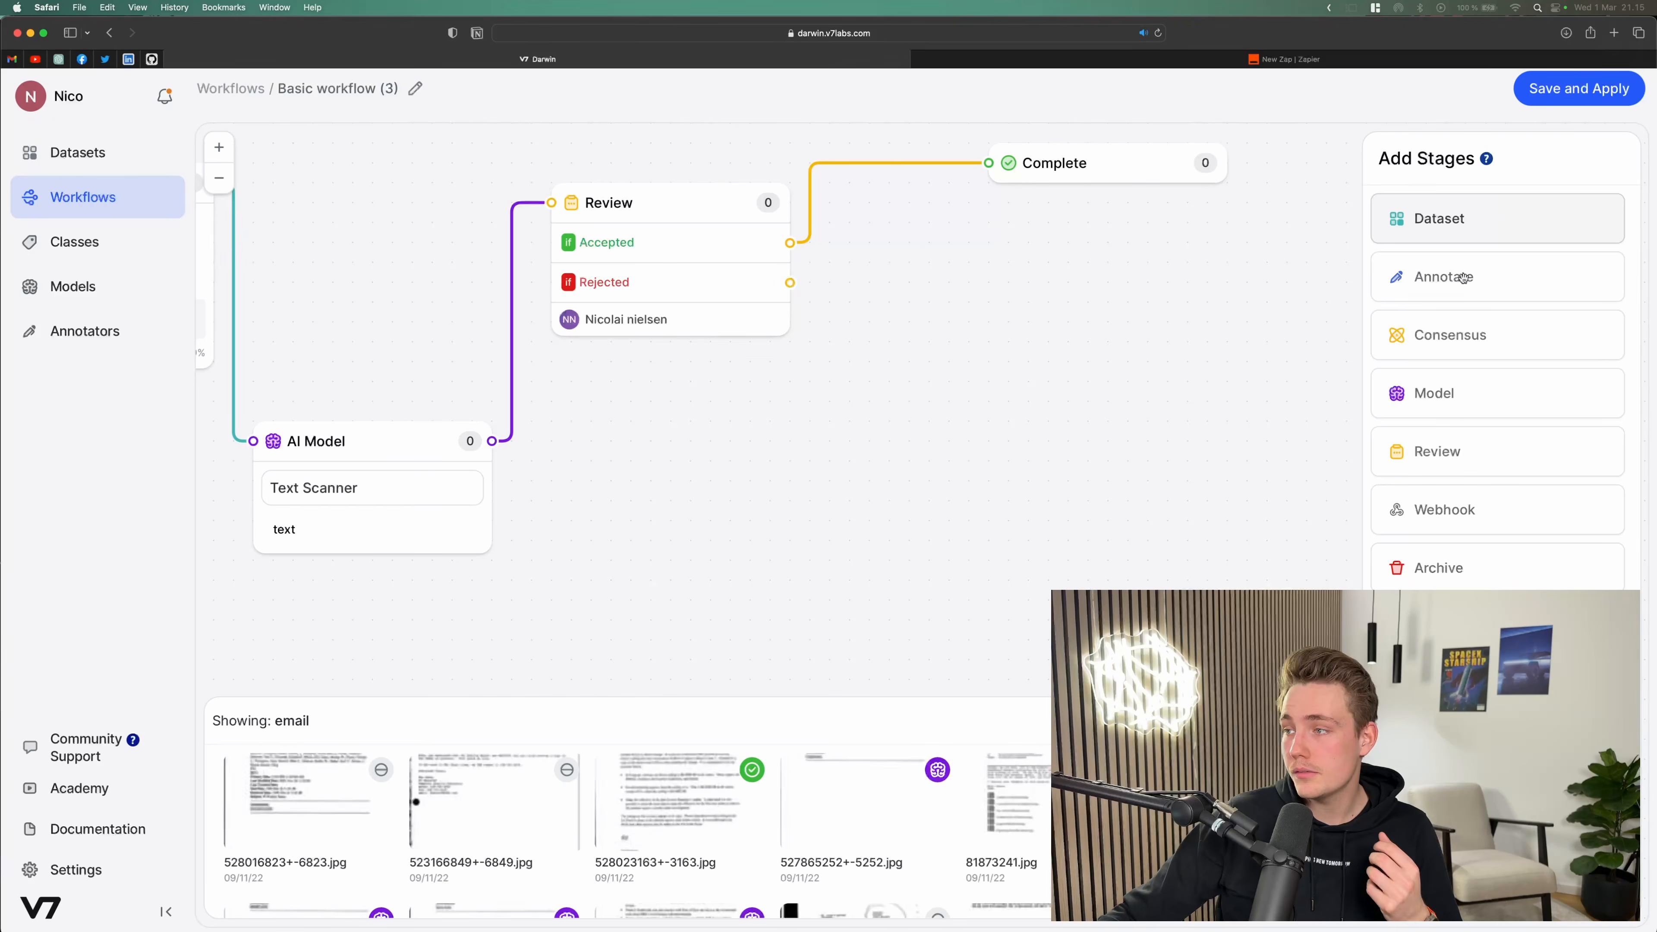
mouse_move(1460, 311)
mouse_down()
mouse_move(980, 432)
mouse_move(899, 511)
mouse_move(888, 452)
mouse_up()
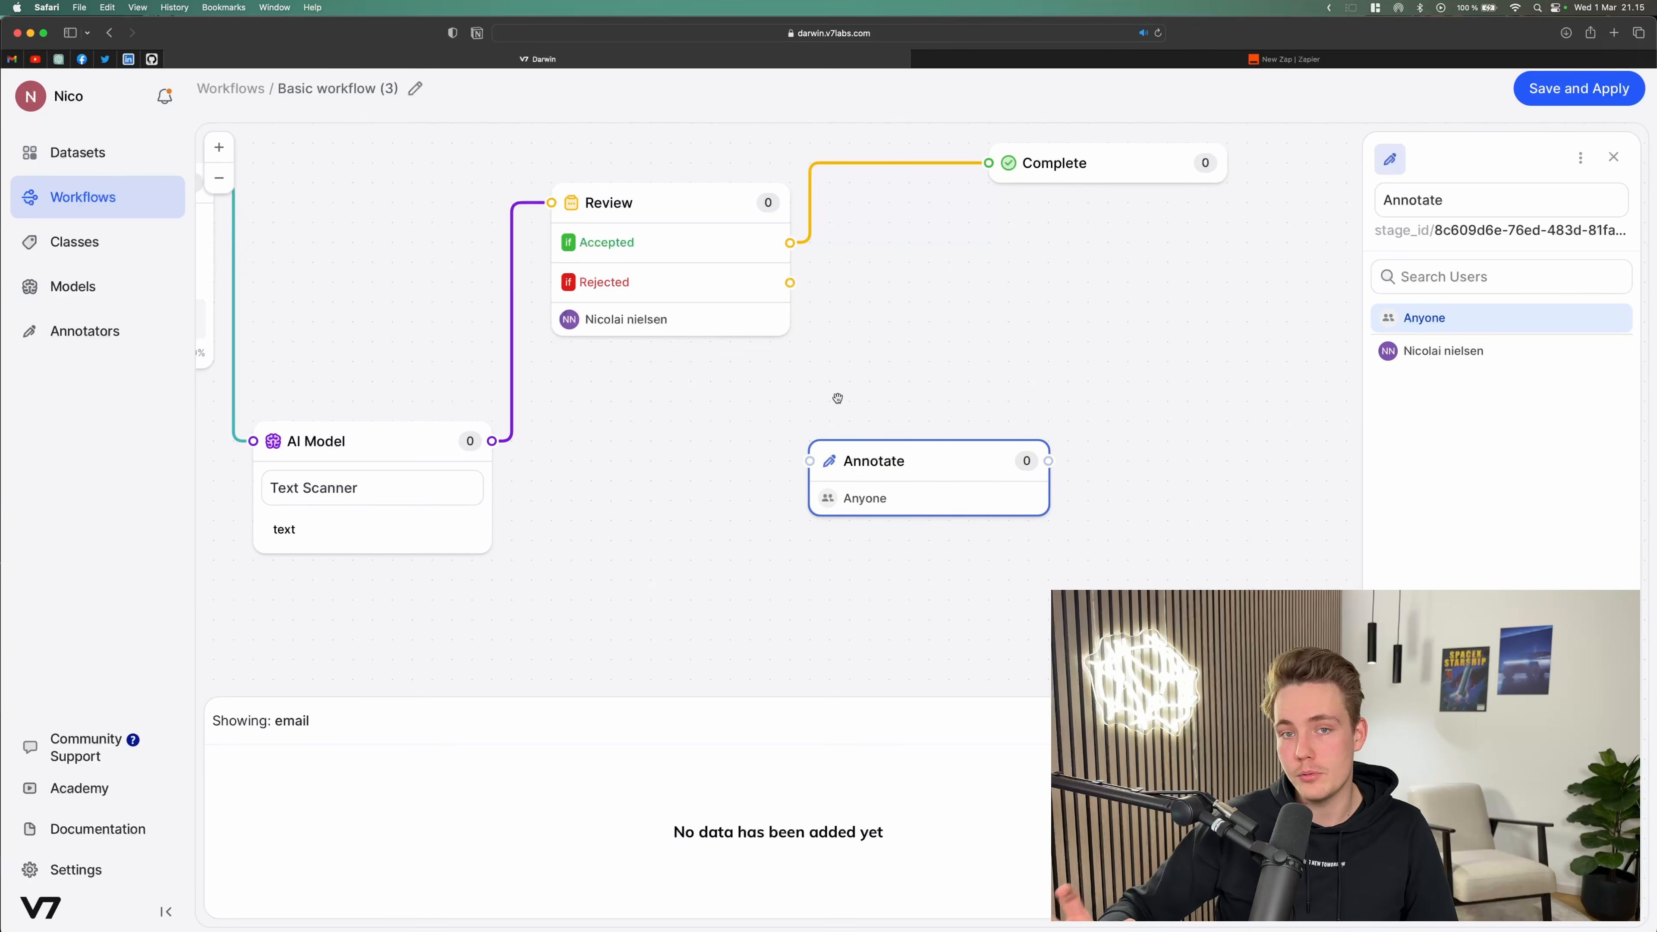
mouse_move(790, 283)
mouse_down()
mouse_move(840, 285)
mouse_move(804, 450)
mouse_move(901, 464)
mouse_up()
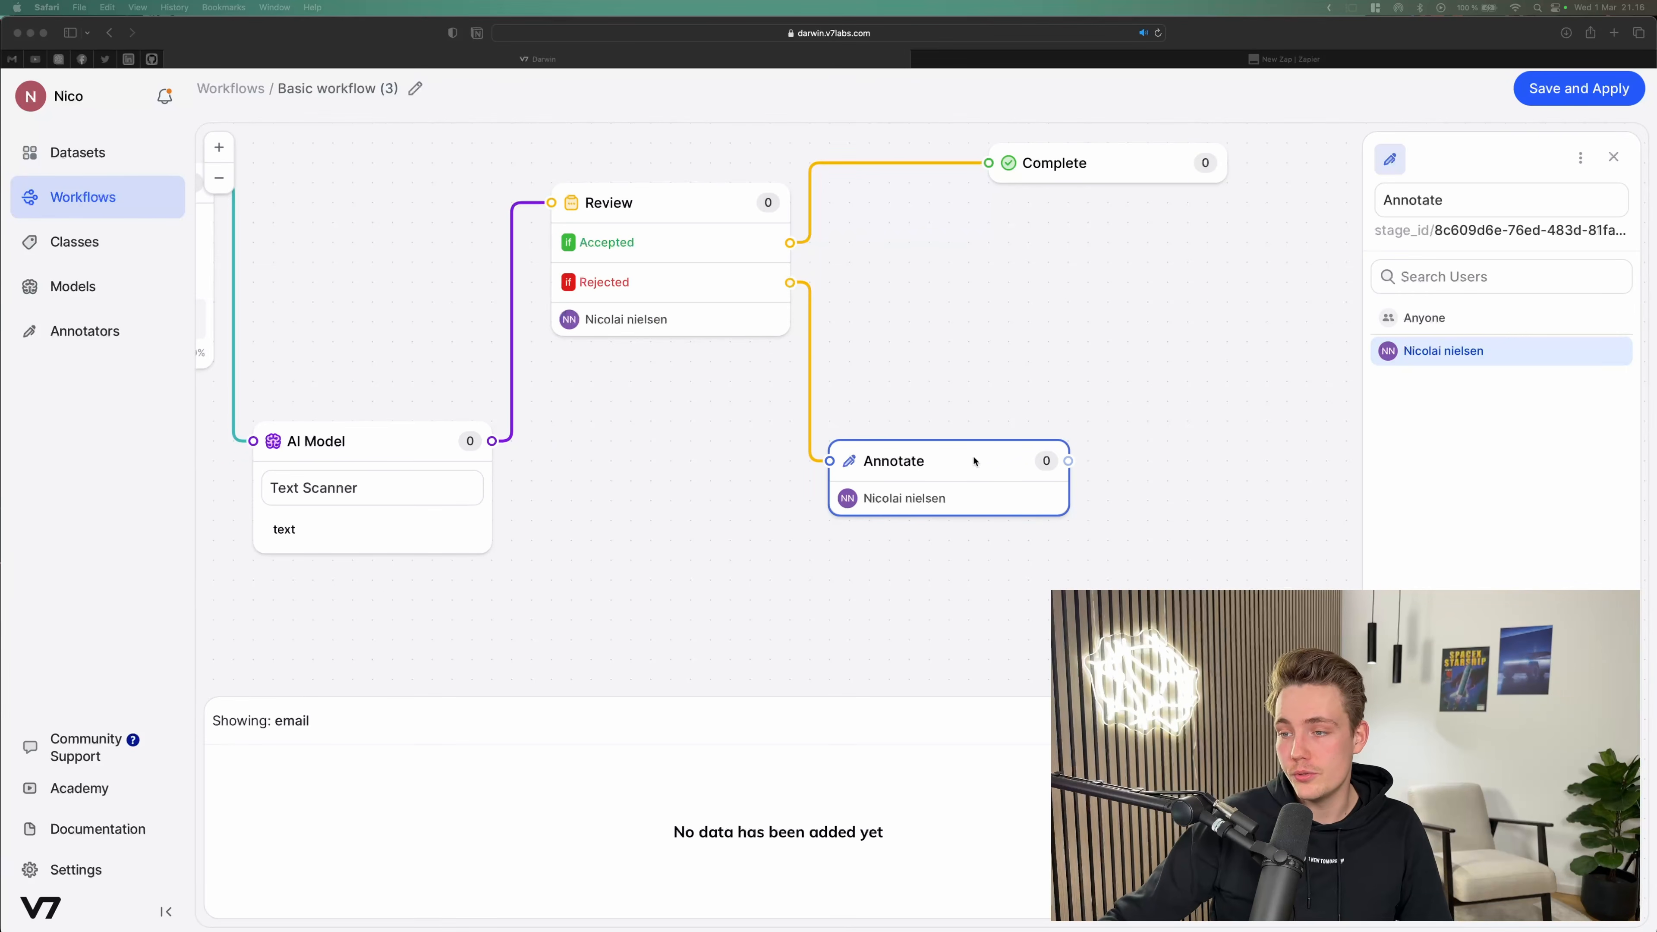
Step: Reposition the Annotate stage beneath the Review's Rejected output
drag(955, 469, 915, 467)
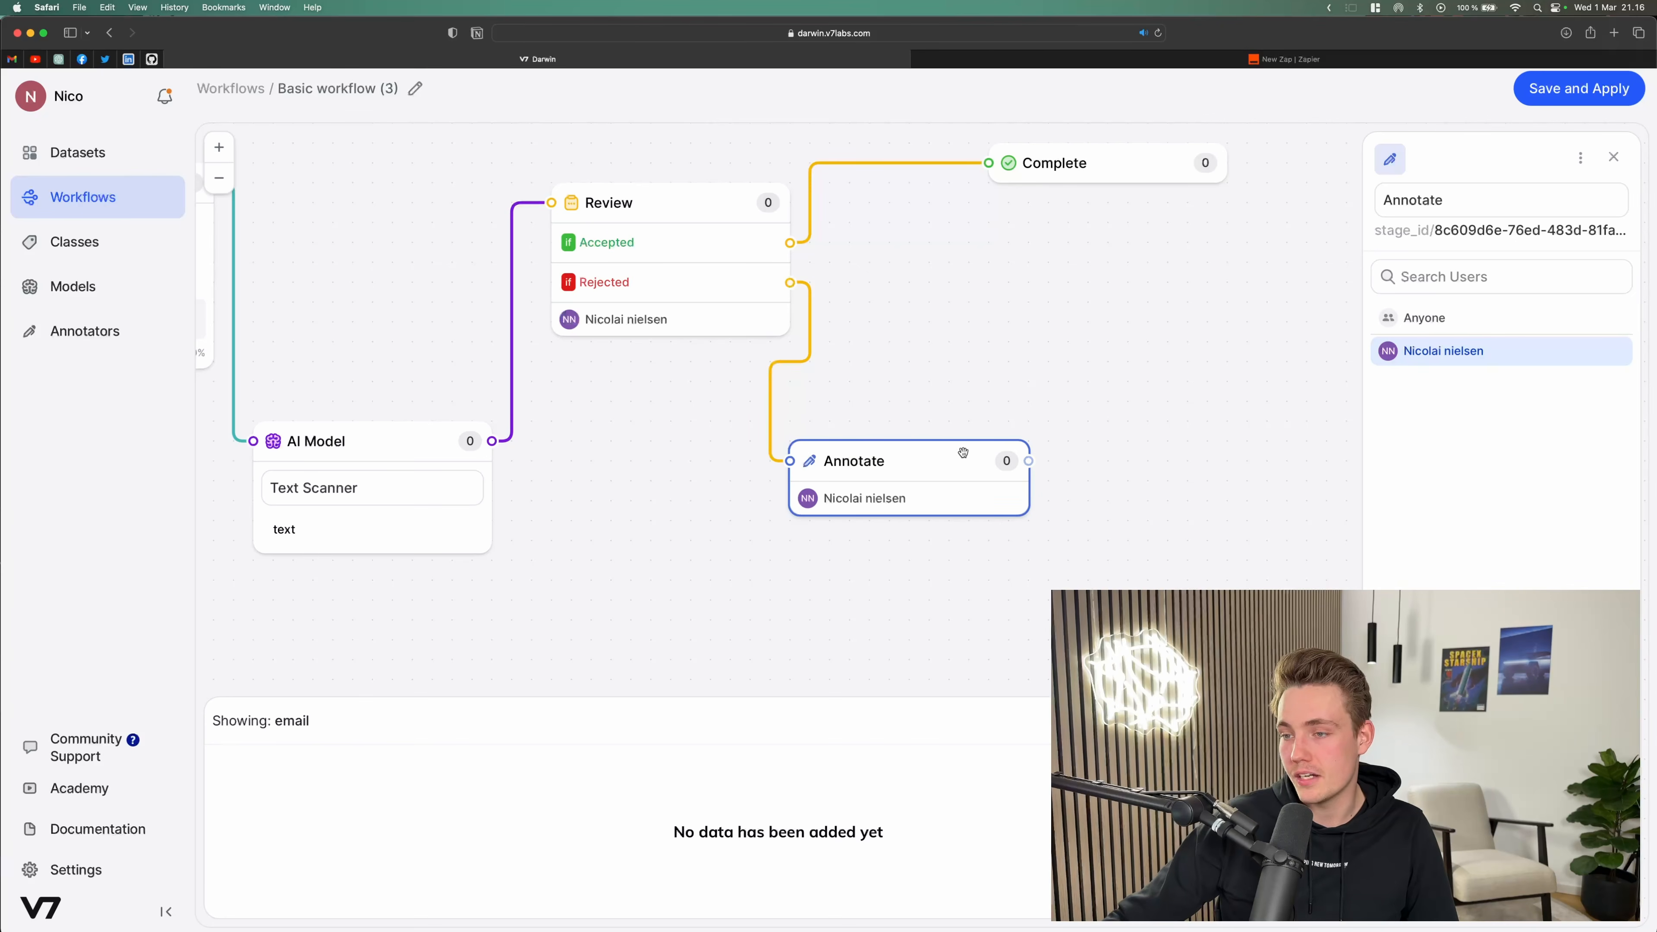
mouse_move(889, 455)
mouse_down()
mouse_move(921, 470)
mouse_move(901, 468)
mouse_up()
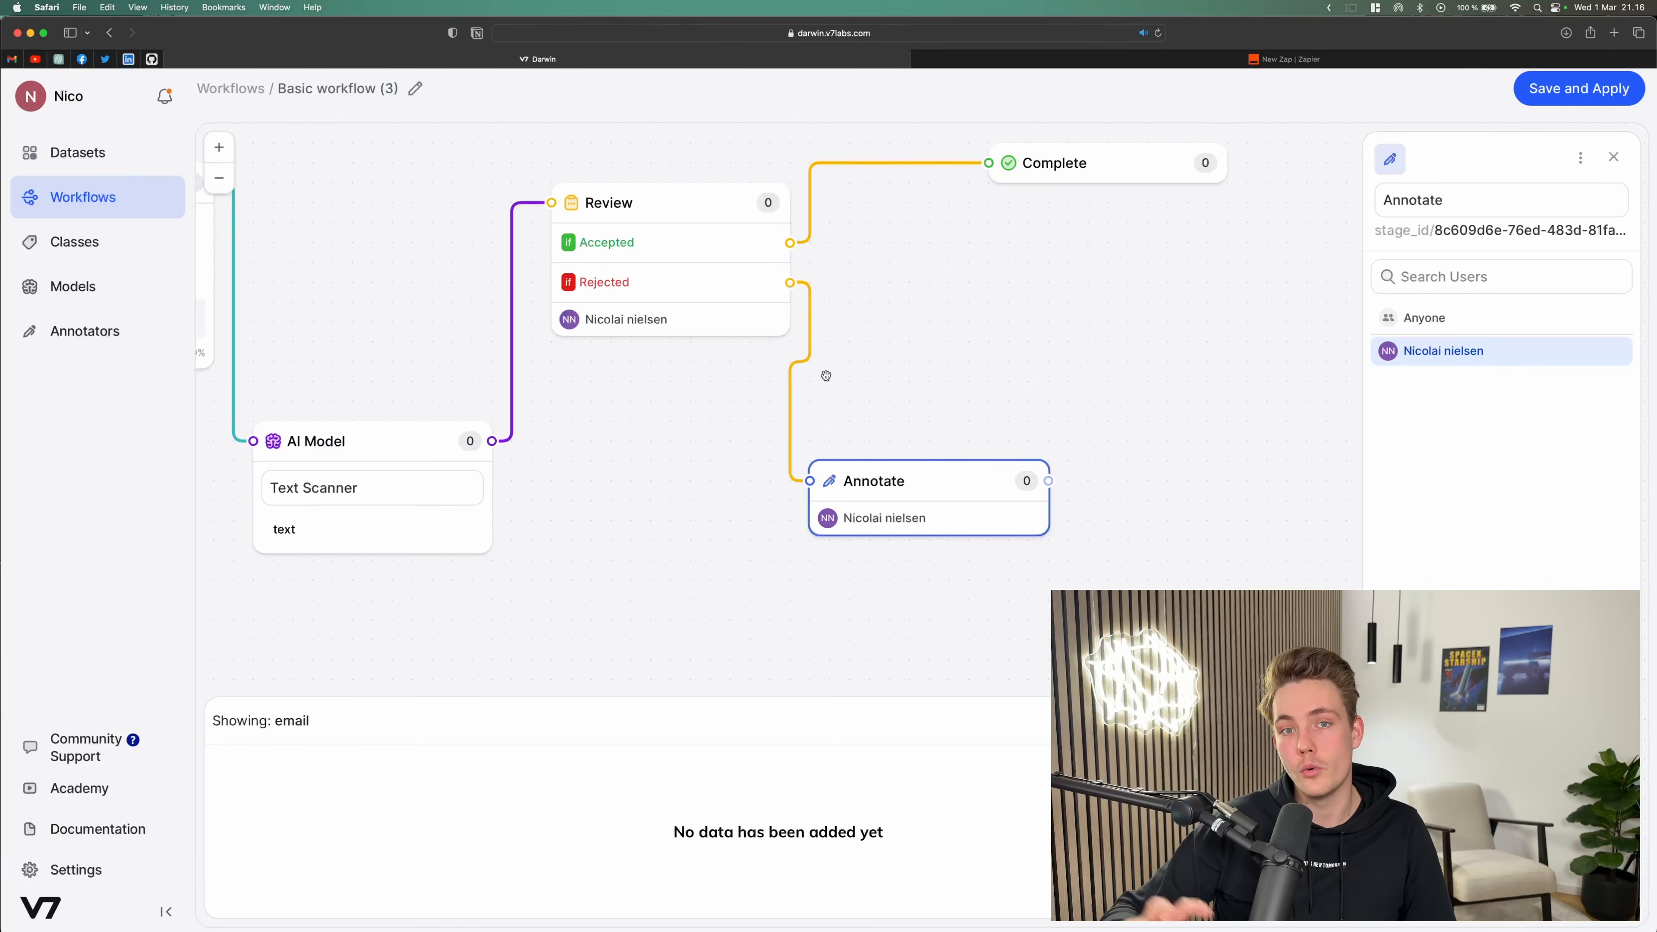
scroll(848, 368, up, 2)
click(881, 369)
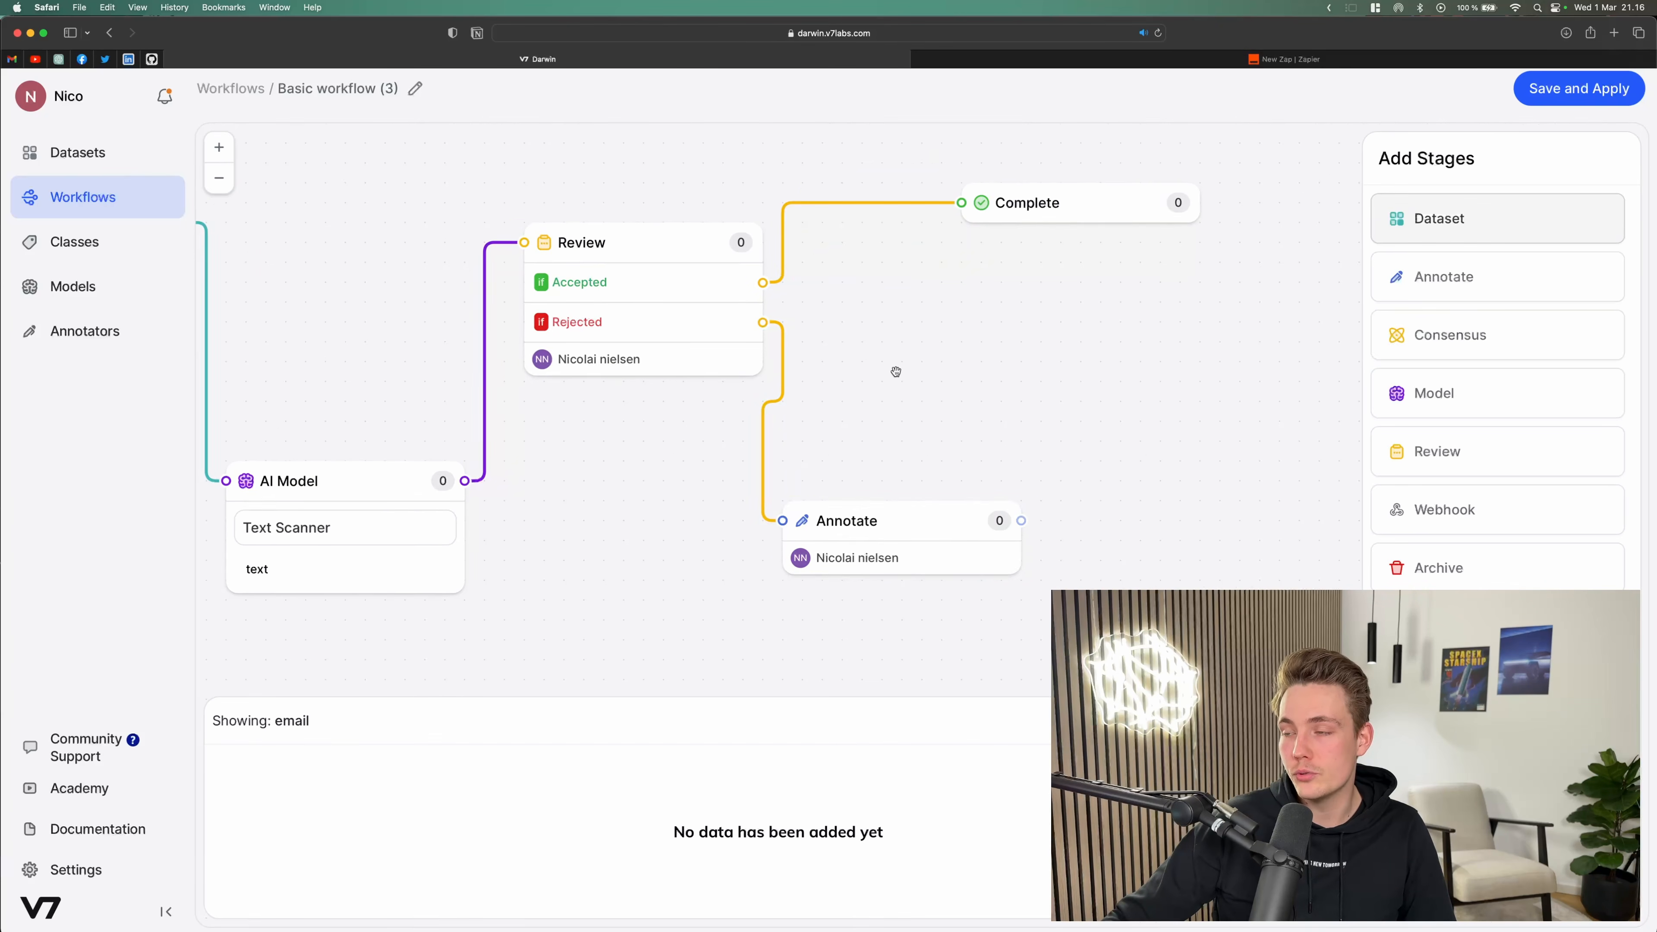
scroll(896, 374, down, 2)
scroll(896, 374, down, 1)
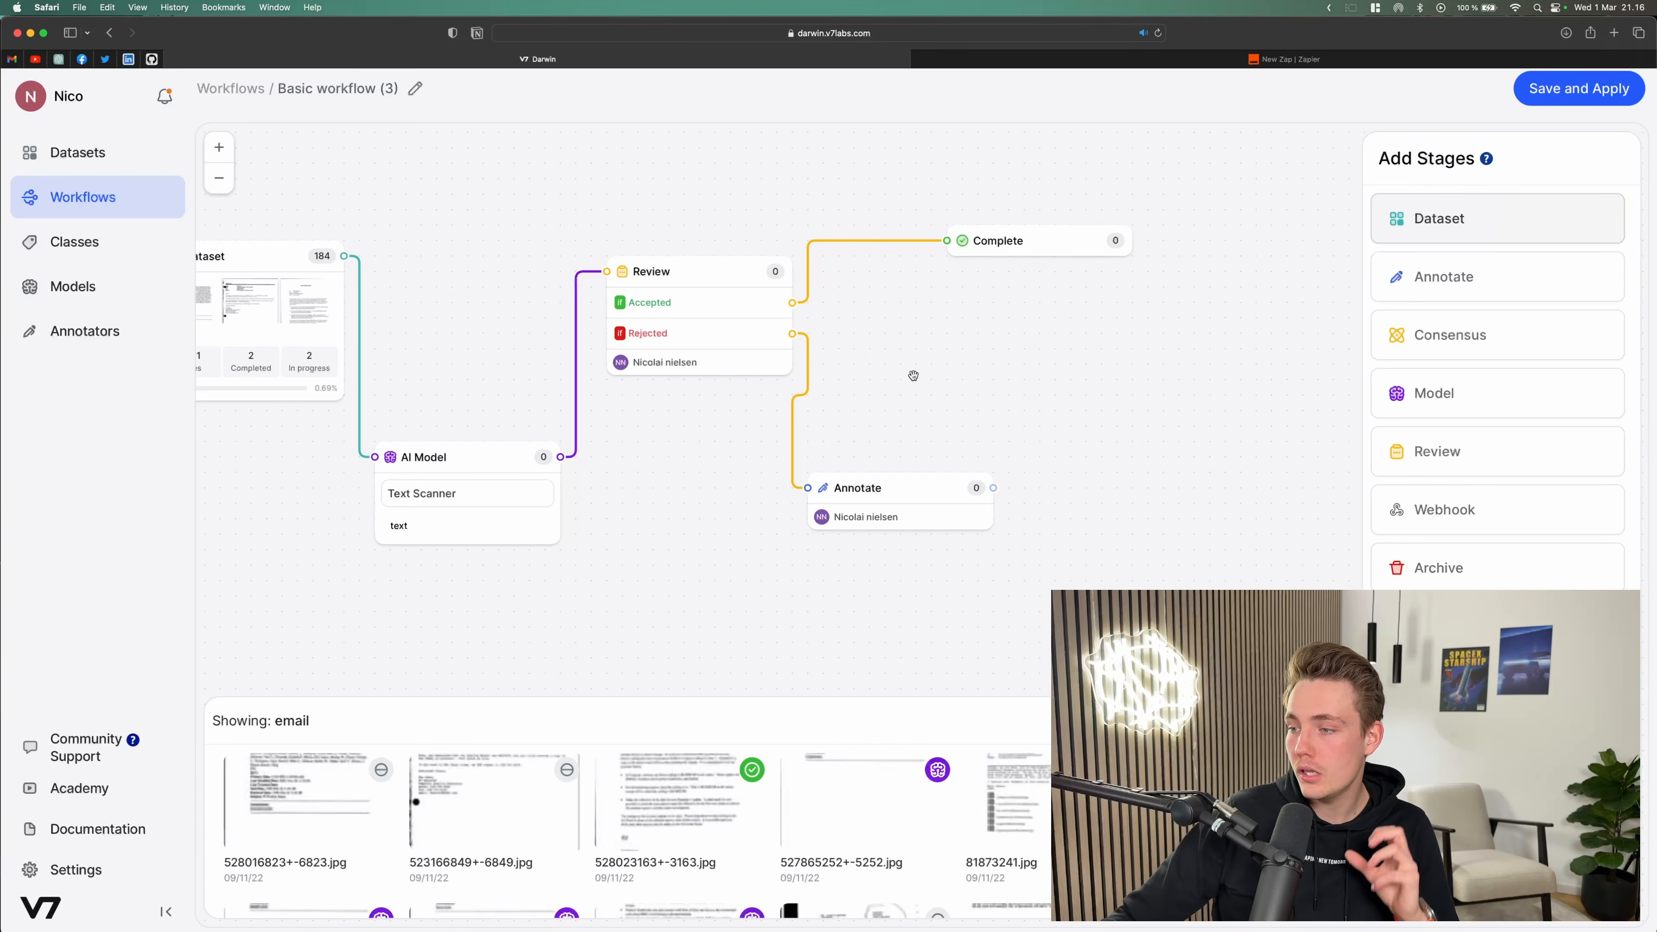
drag(886, 487, 872, 472)
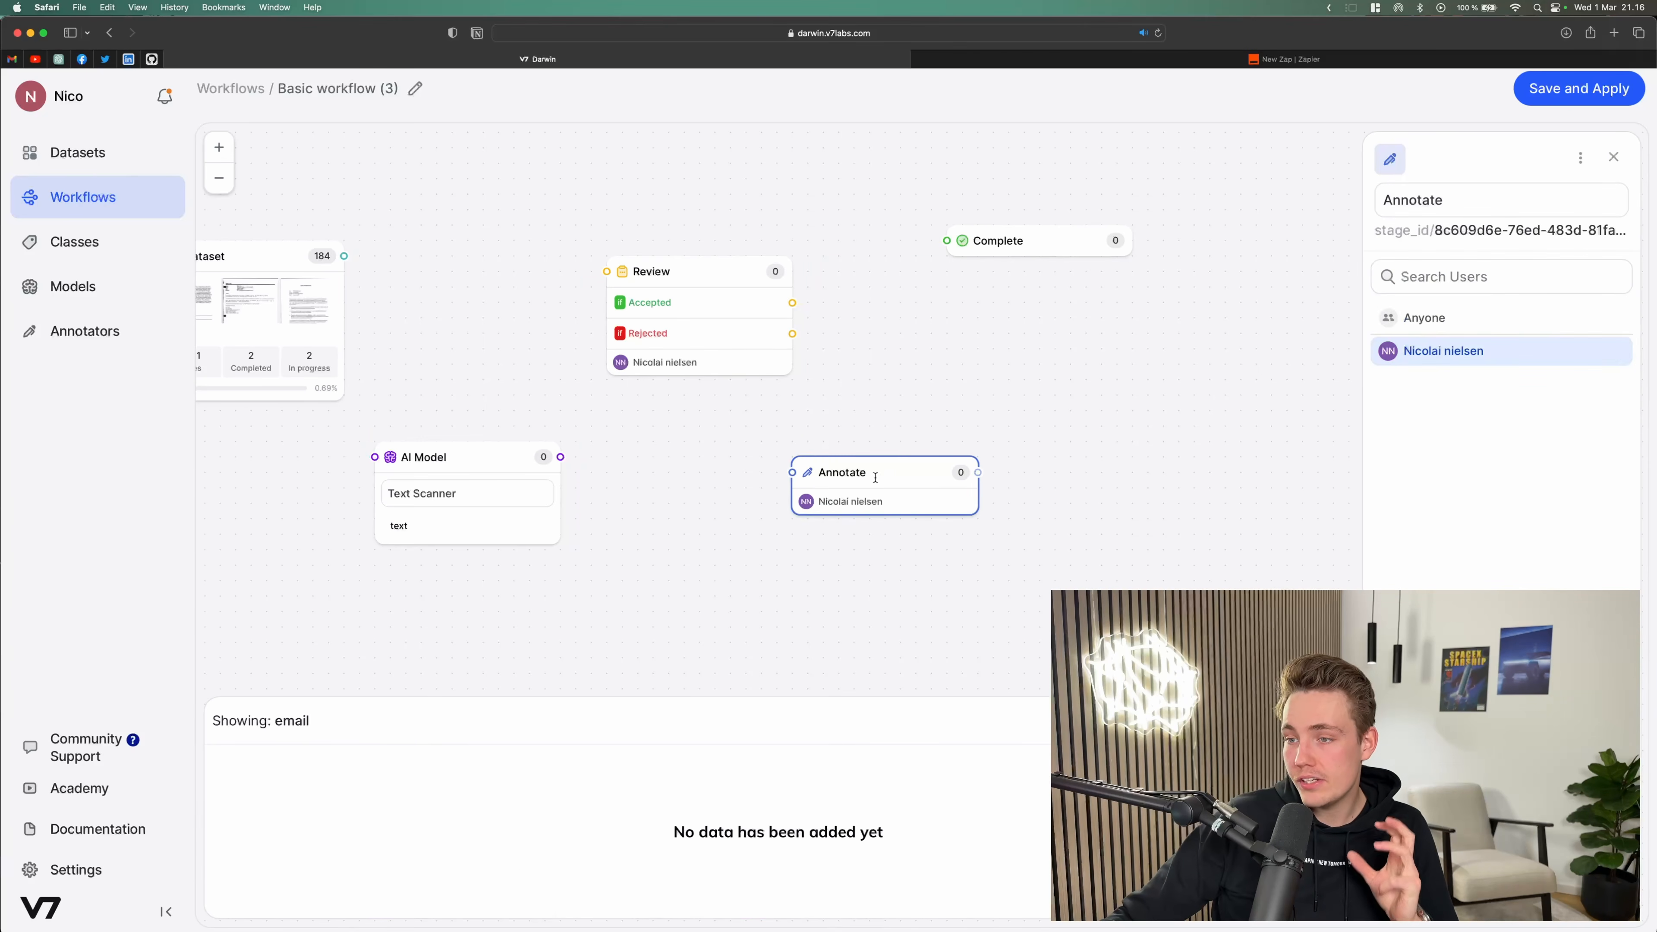
mouse_move(1070, 452)
mouse_down()
mouse_move(1044, 449)
mouse_move(1045, 421)
mouse_up()
drag(1078, 462, 1060, 444)
drag(968, 482, 937, 474)
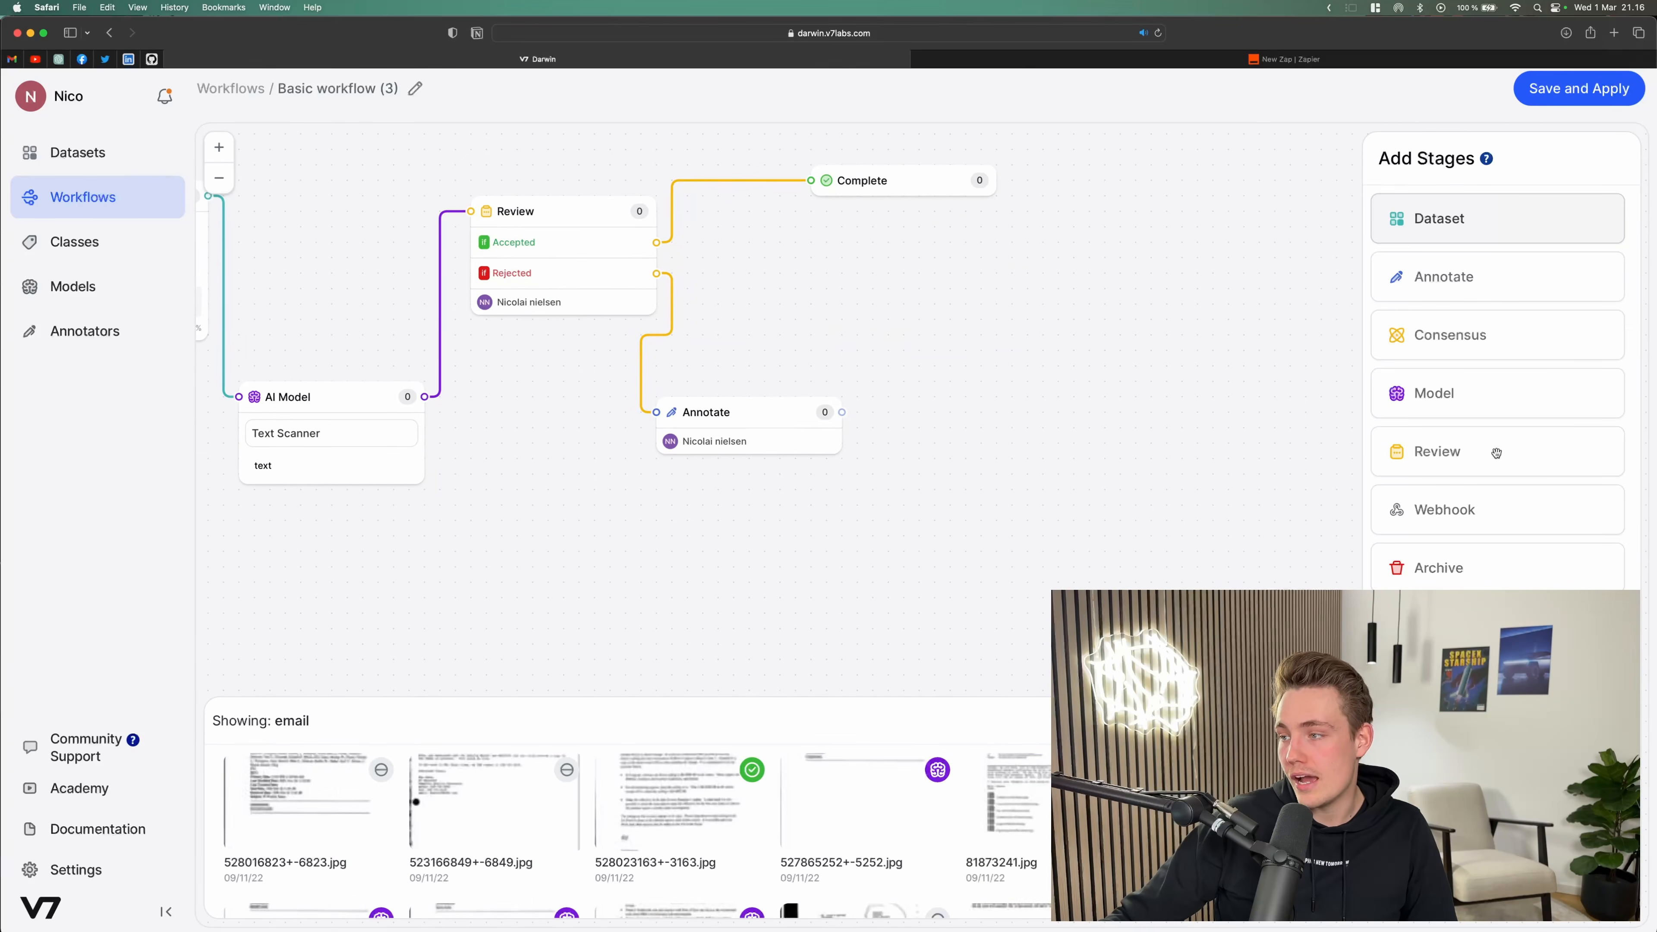
Step: Add a second Review stage and connect the Annotate stage's output into it
drag(1471, 436, 951, 332)
mouse_move(826, 412)
mouse_down()
mouse_move(904, 413)
mouse_move(792, 396)
mouse_move(946, 327)
mouse_move(999, 328)
mouse_up()
Step: Connect the second Review stage's Accepted output to the Complete stage
drag(1121, 365, 866, 186)
drag(1091, 485, 944, 455)
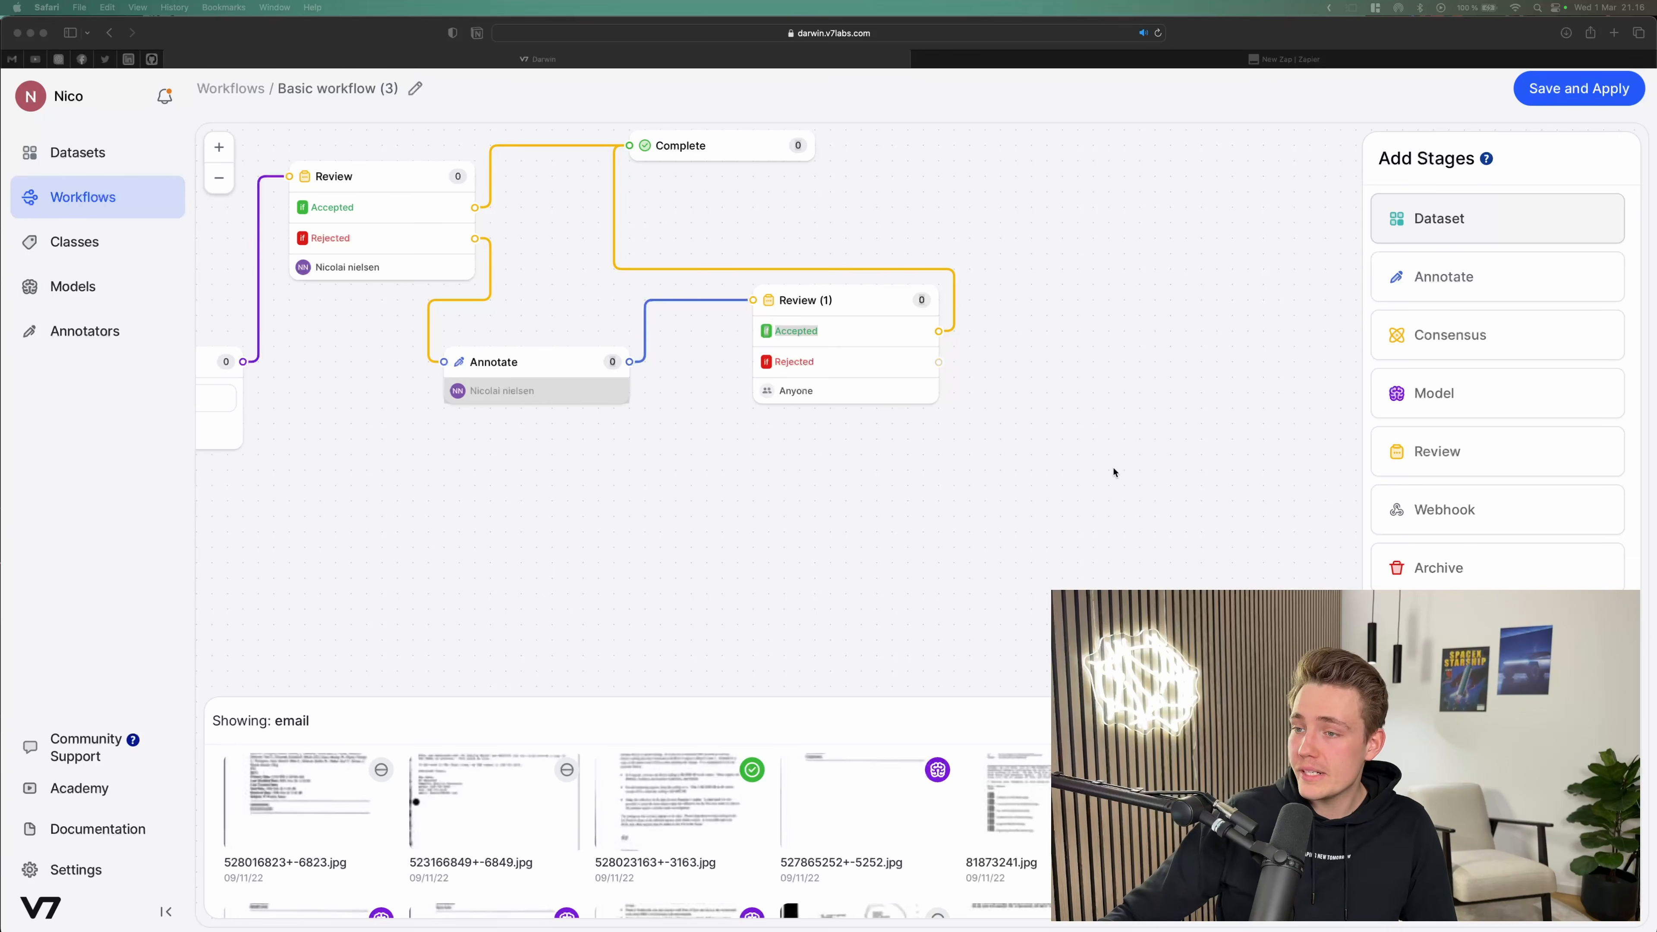
click(1084, 471)
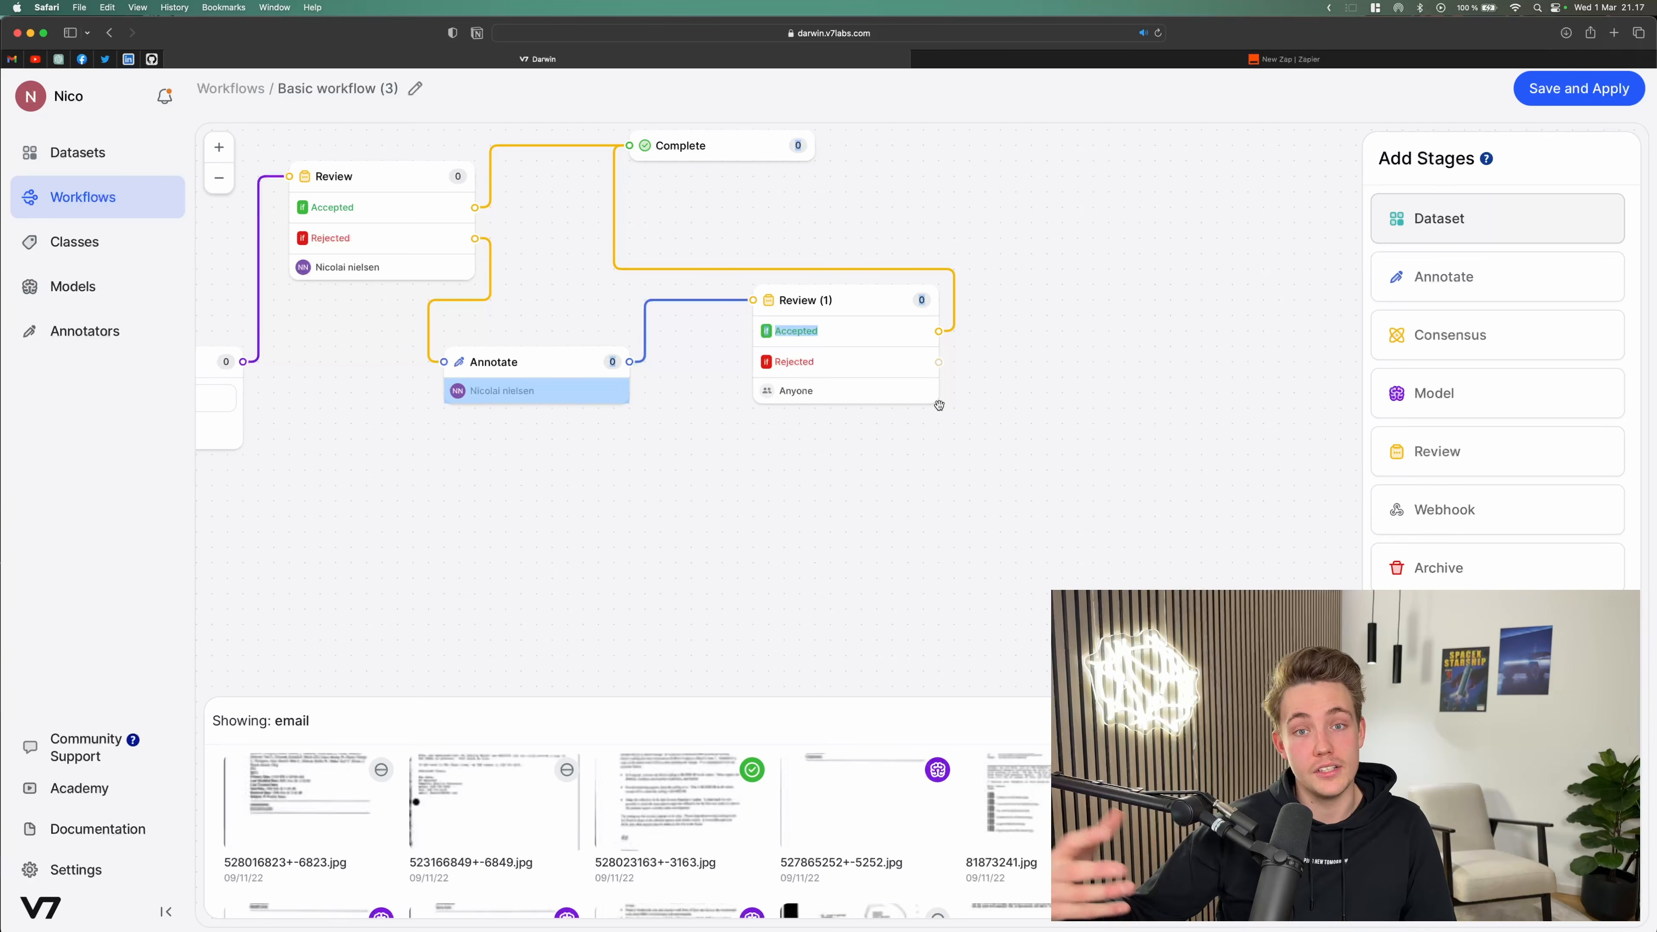
Step: Add a Webhook stage fed by the second Review's Rejected output and open its settings
scroll(940, 427, right, 3)
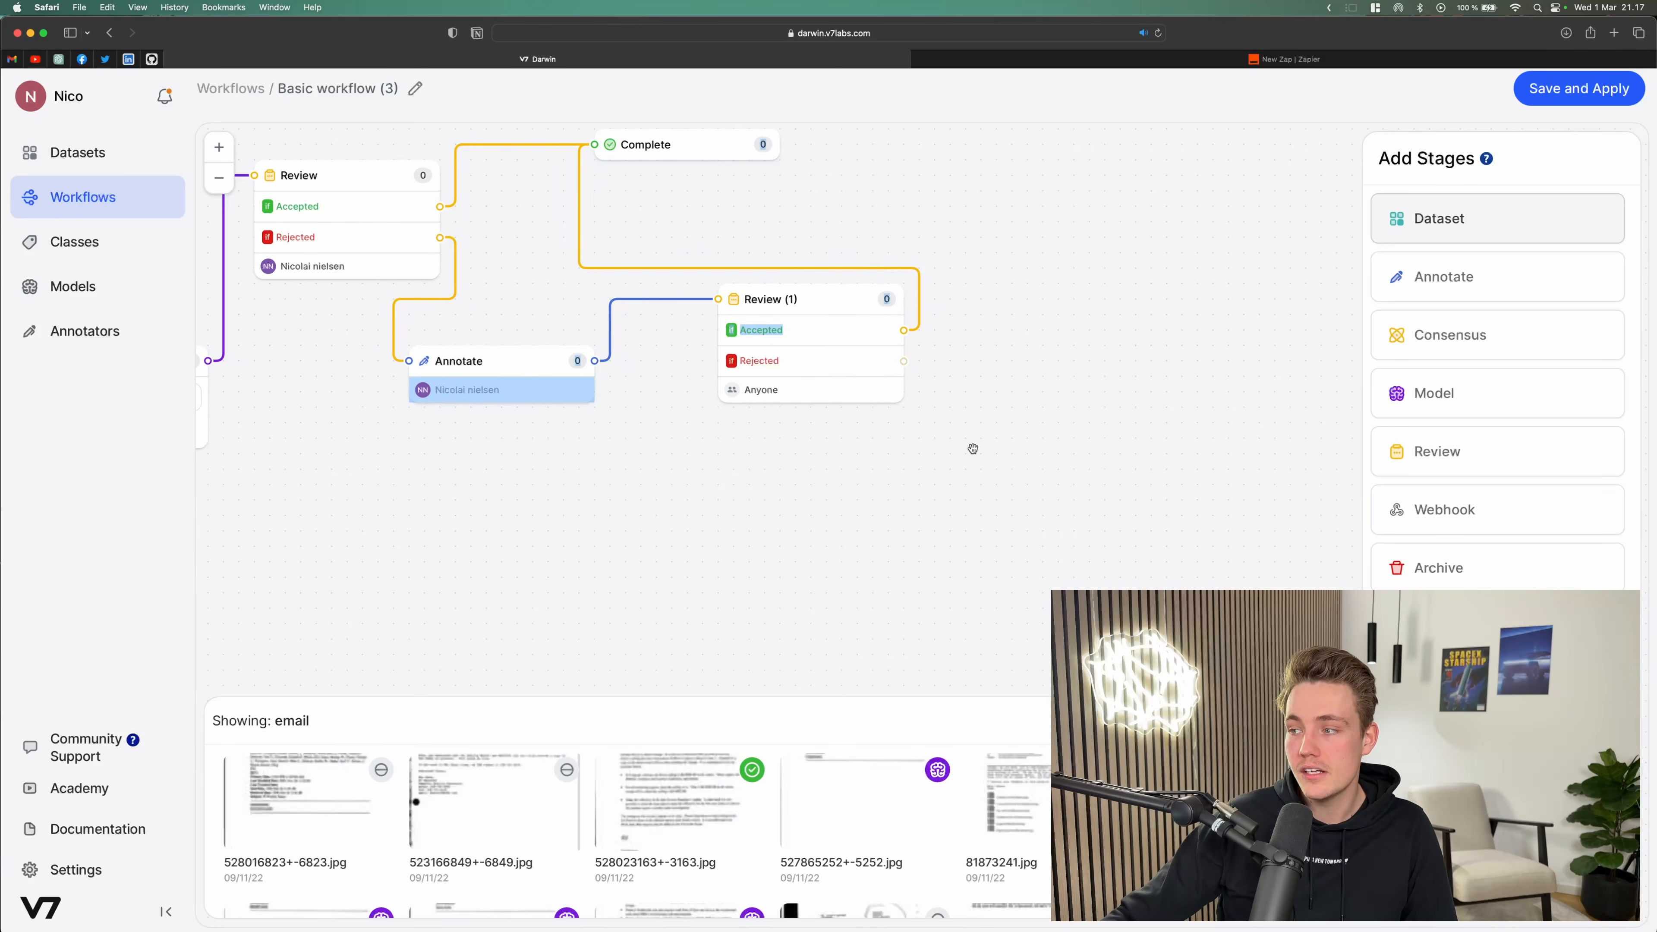
scroll(1021, 455, up, 1)
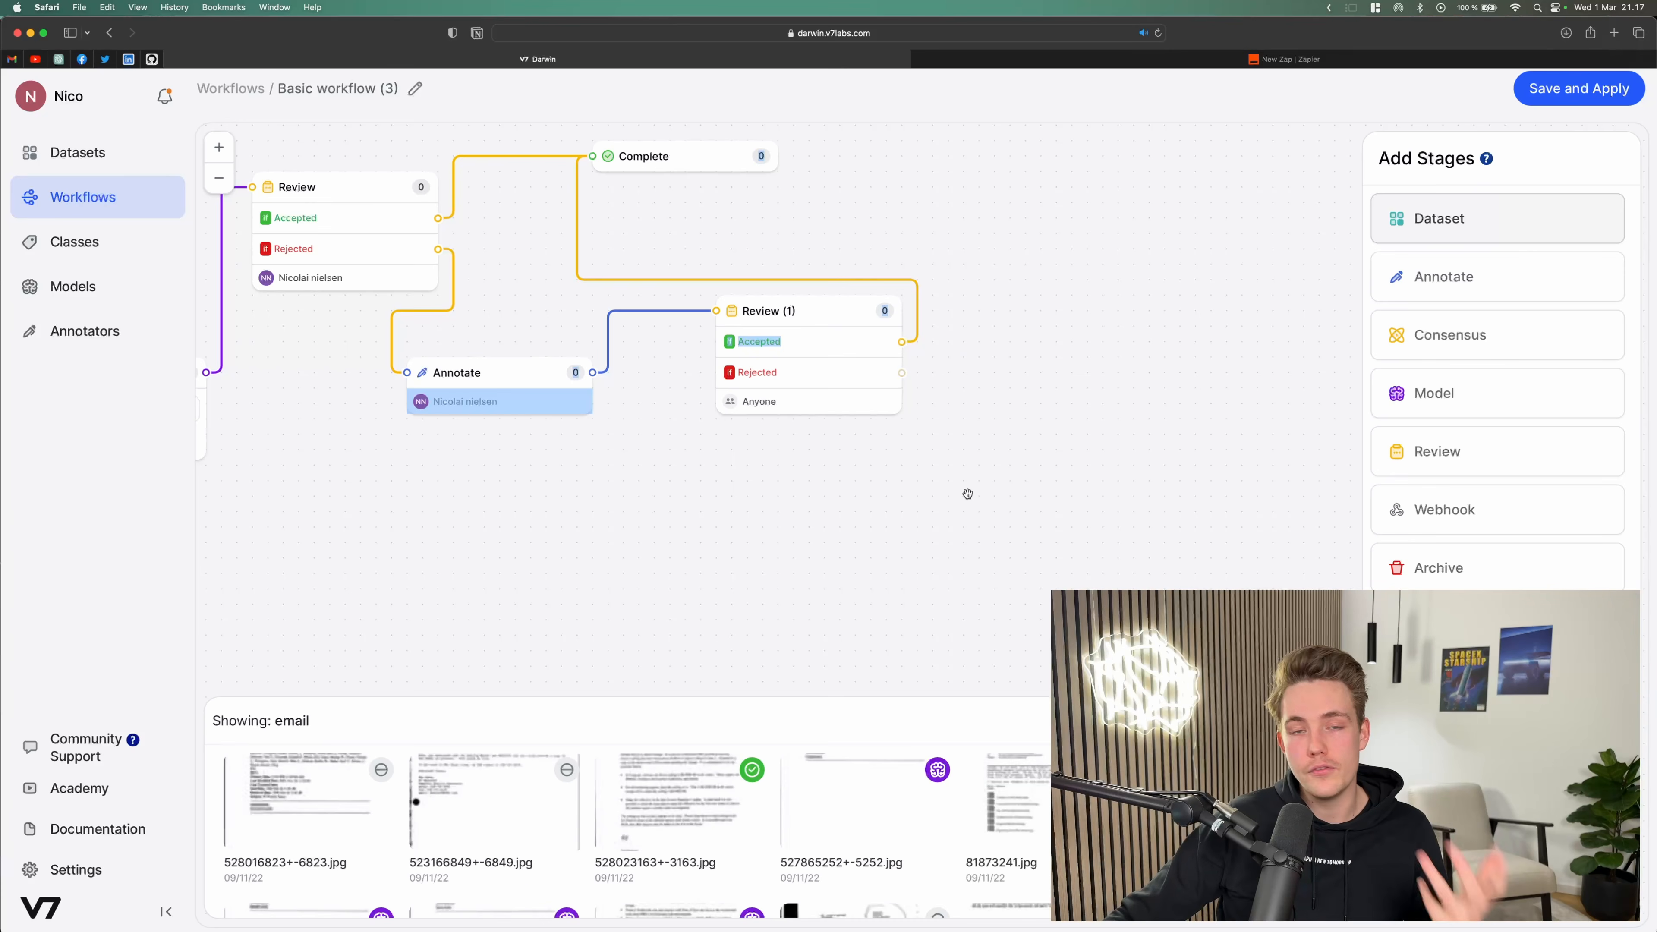
mouse_move(973, 498)
mouse_down()
mouse_move(958, 495)
mouse_move(970, 502)
mouse_up()
drag(1421, 514, 992, 408)
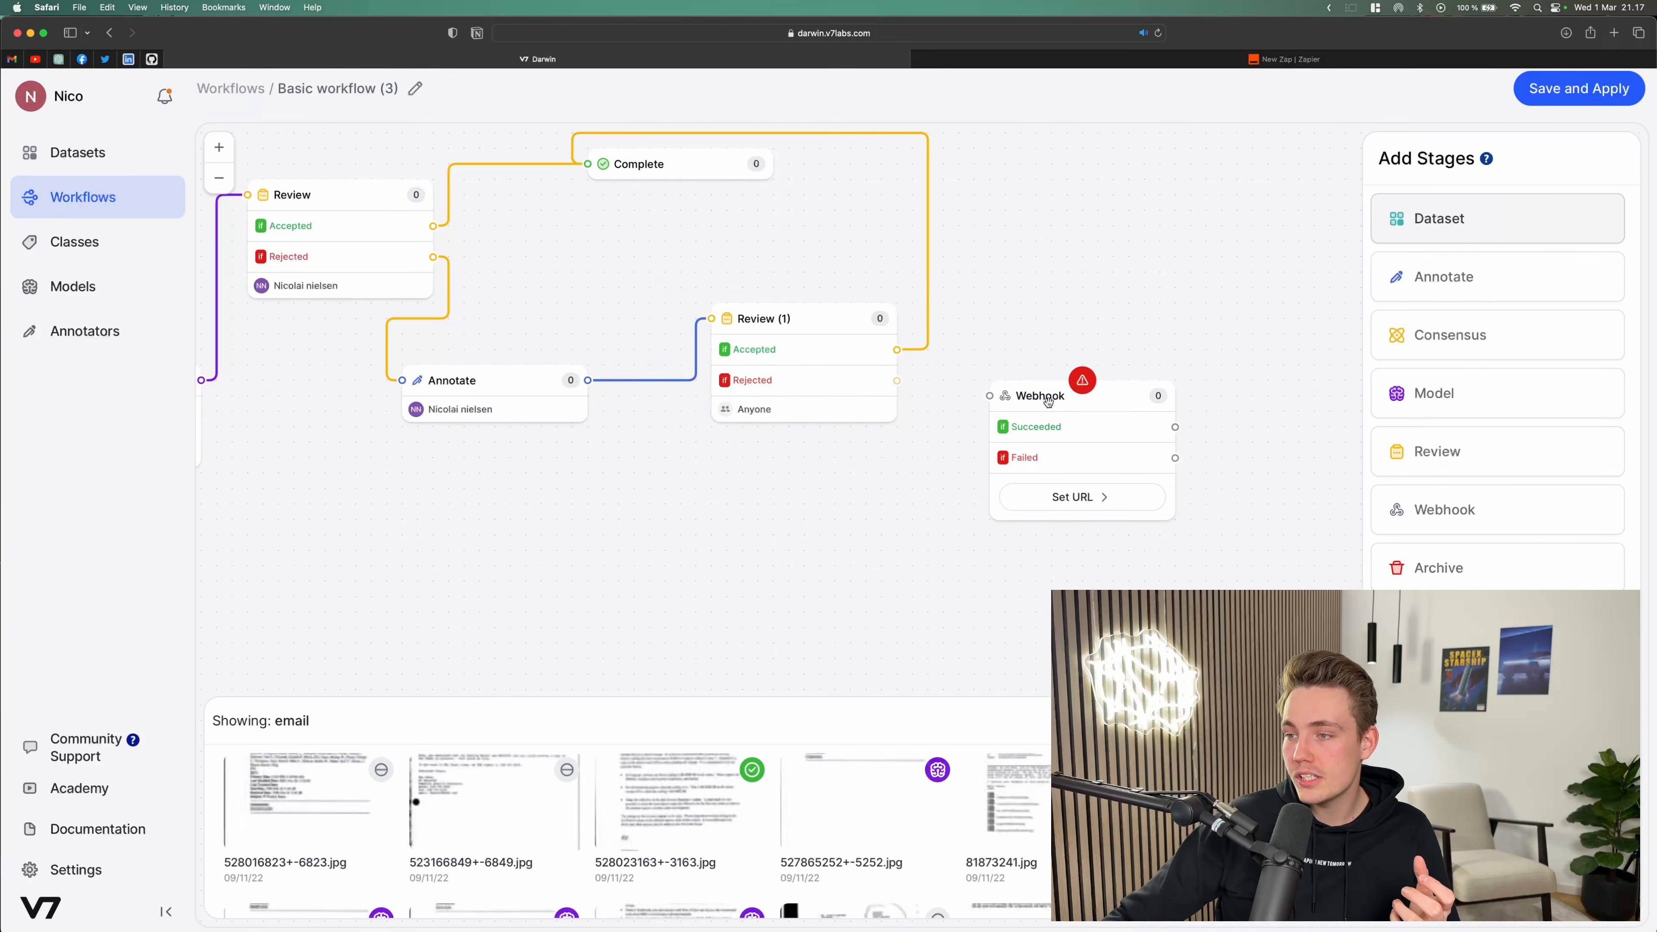
mouse_move(898, 381)
mouse_down()
mouse_move(1030, 414)
mouse_move(1025, 382)
mouse_move(1031, 406)
mouse_up()
click(1062, 375)
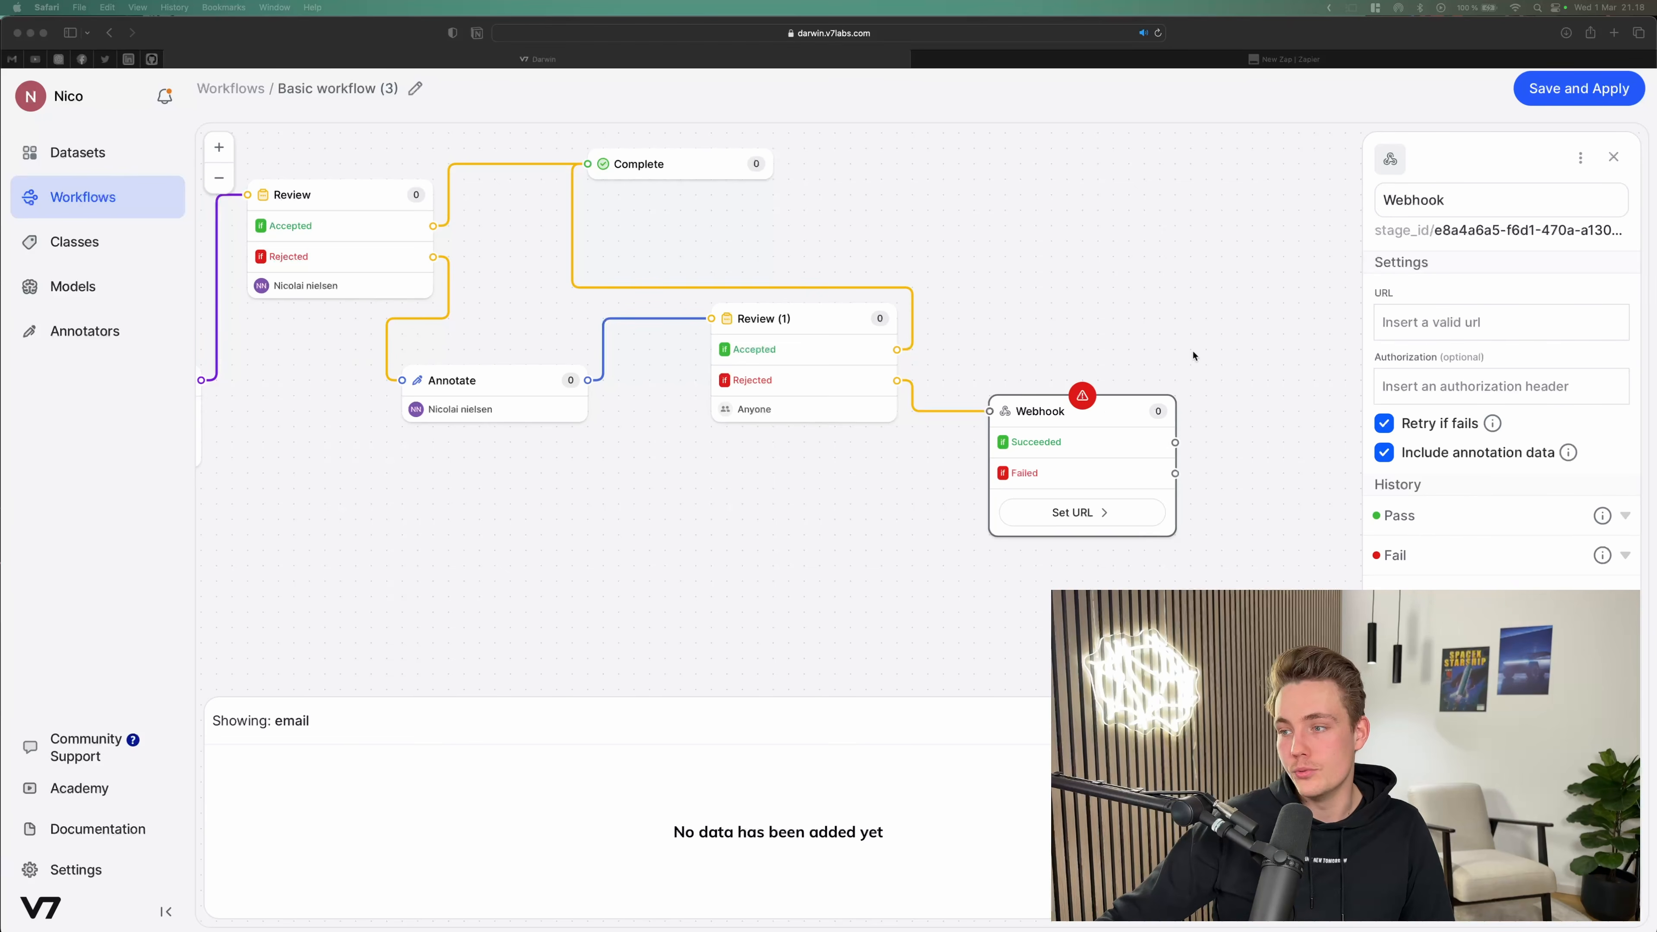
Step: Add an Archive stage beside the Webhook and connect both its Succeeded and Failed outputs to it
click(1121, 405)
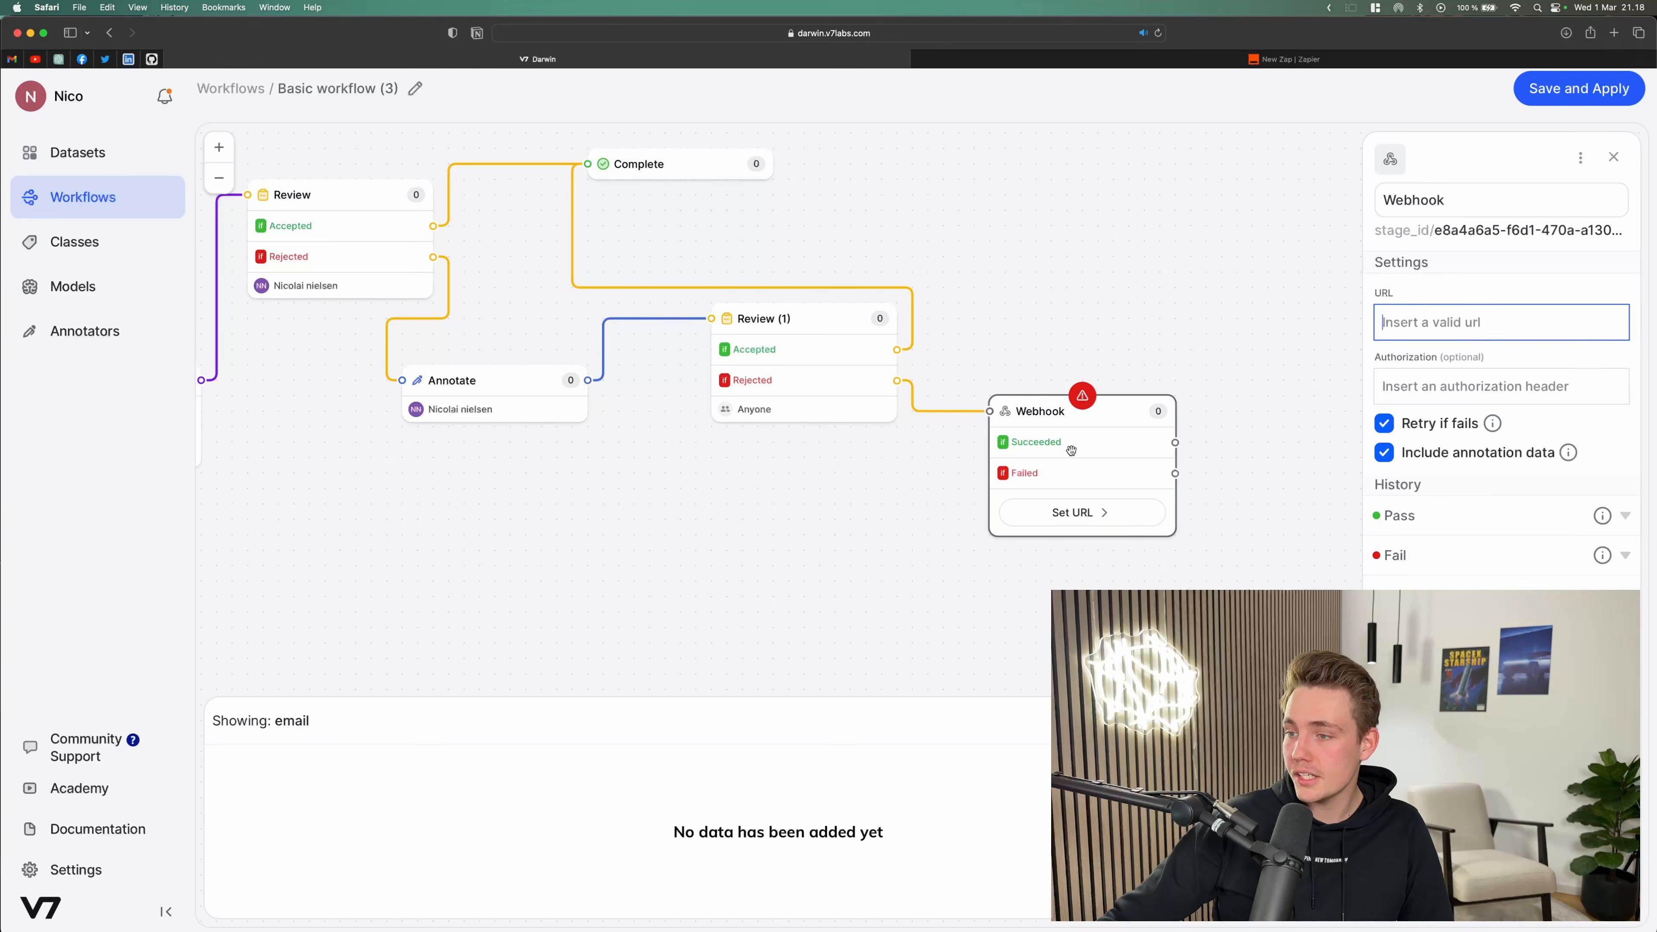
drag(1196, 453, 1049, 437)
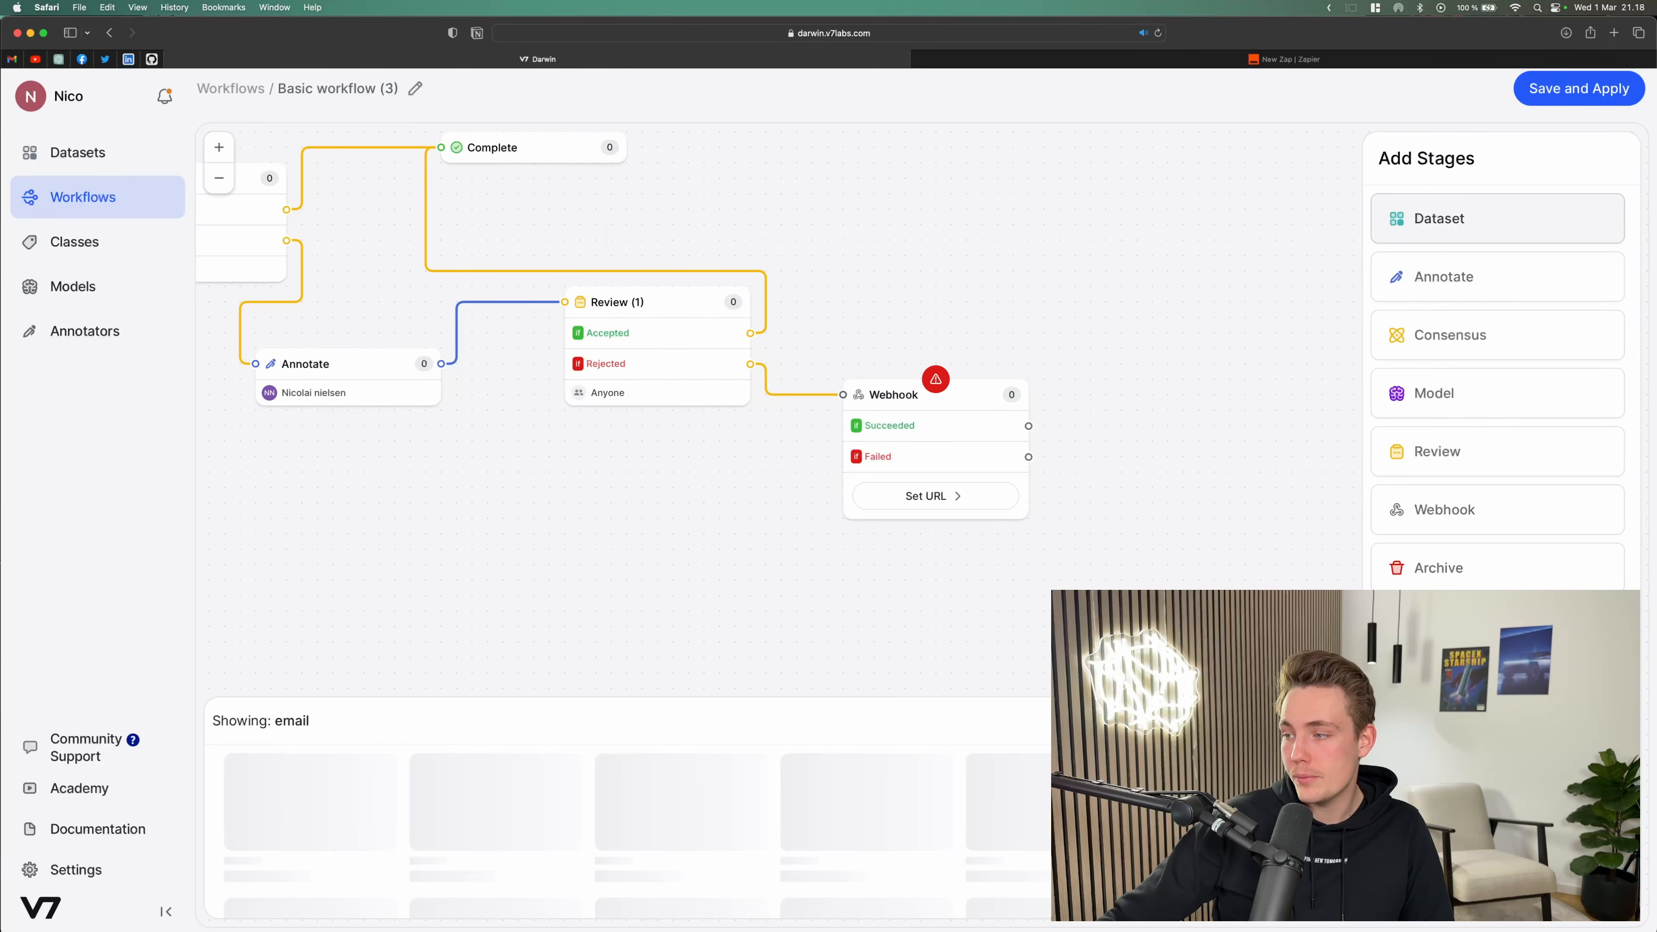
drag(1273, 509, 1136, 428)
drag(1029, 426, 1106, 426)
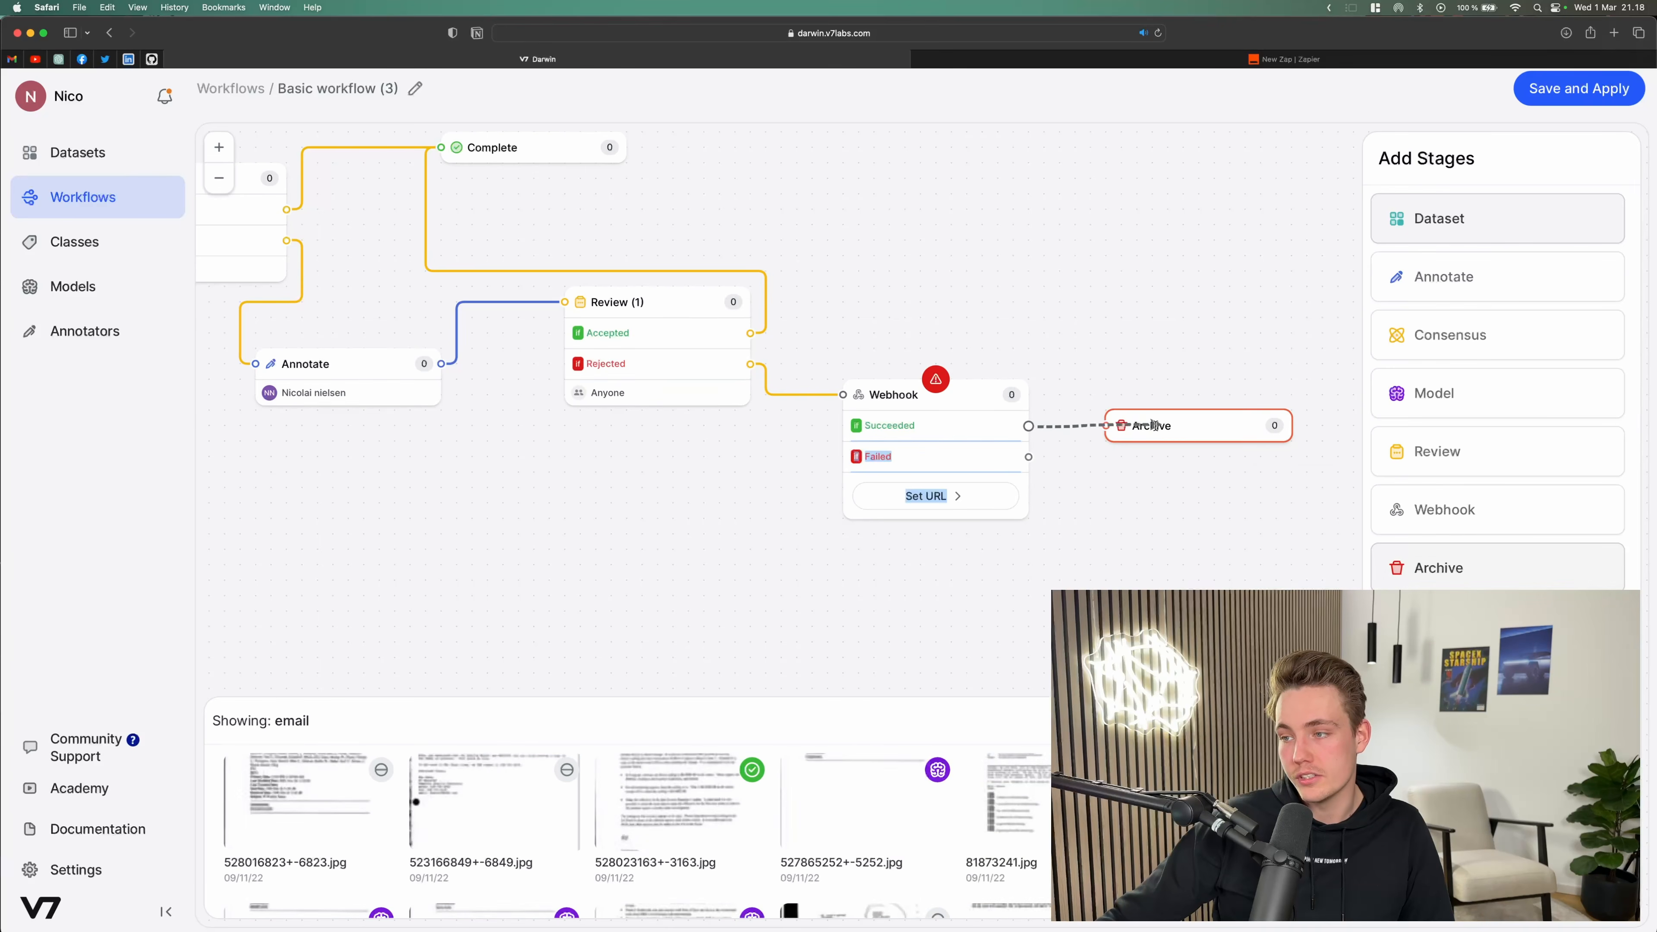
drag(1028, 461, 1108, 425)
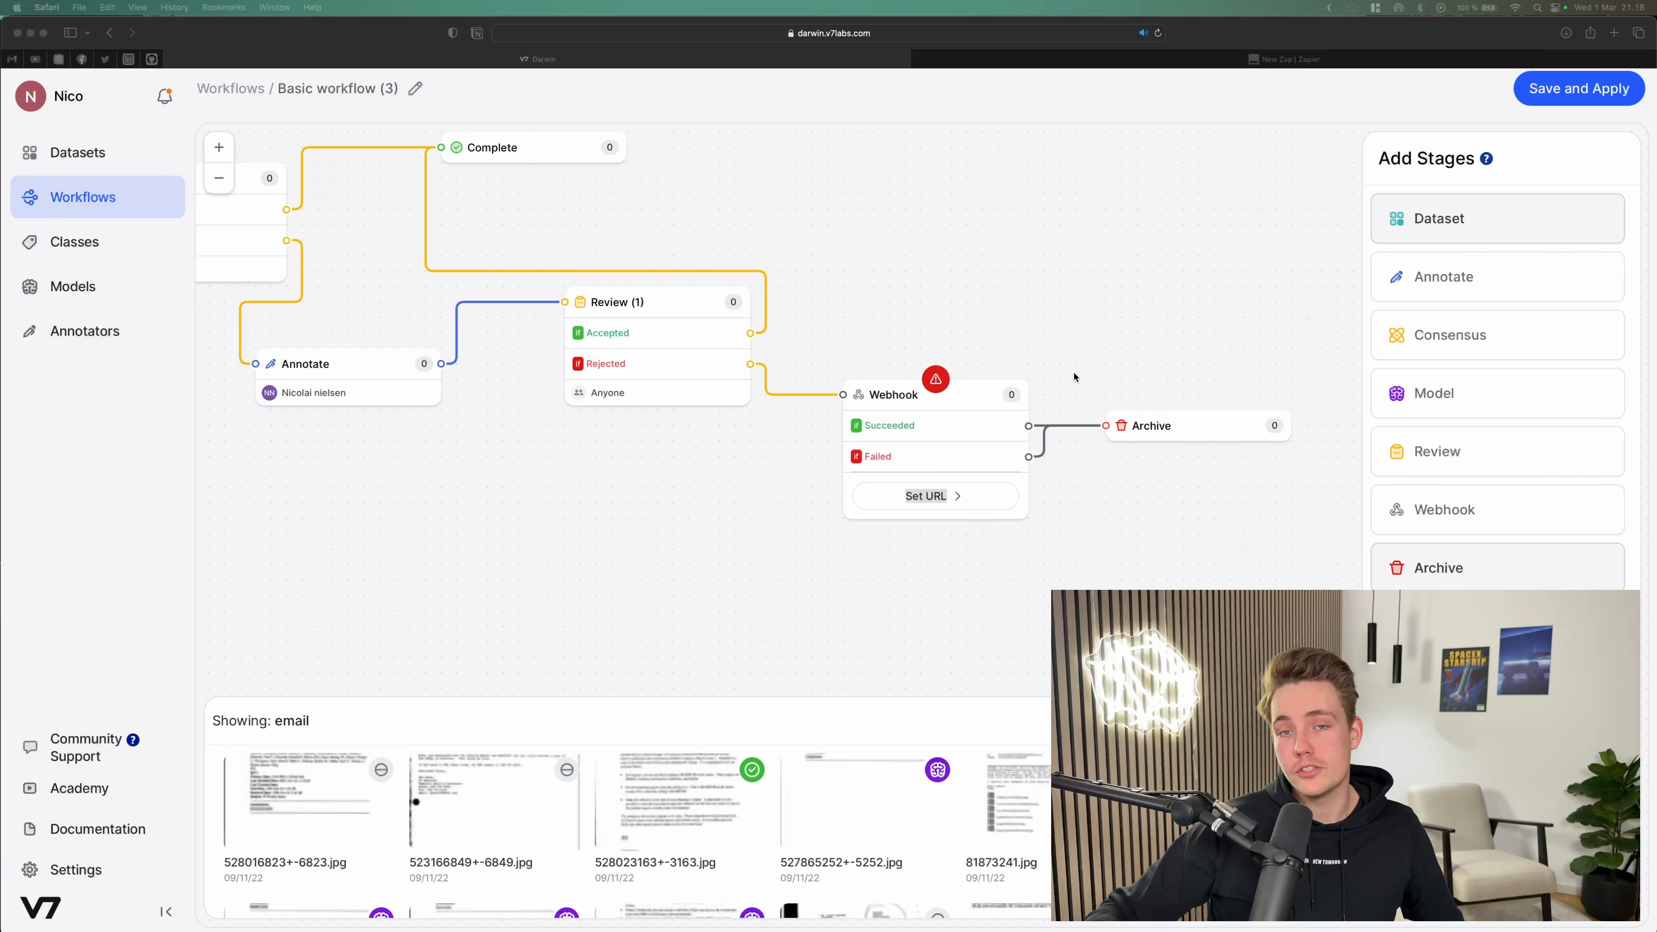
Step: Switch to the Zapier browser tab holding the Zap
click(490, 242)
drag(607, 230, 766, 264)
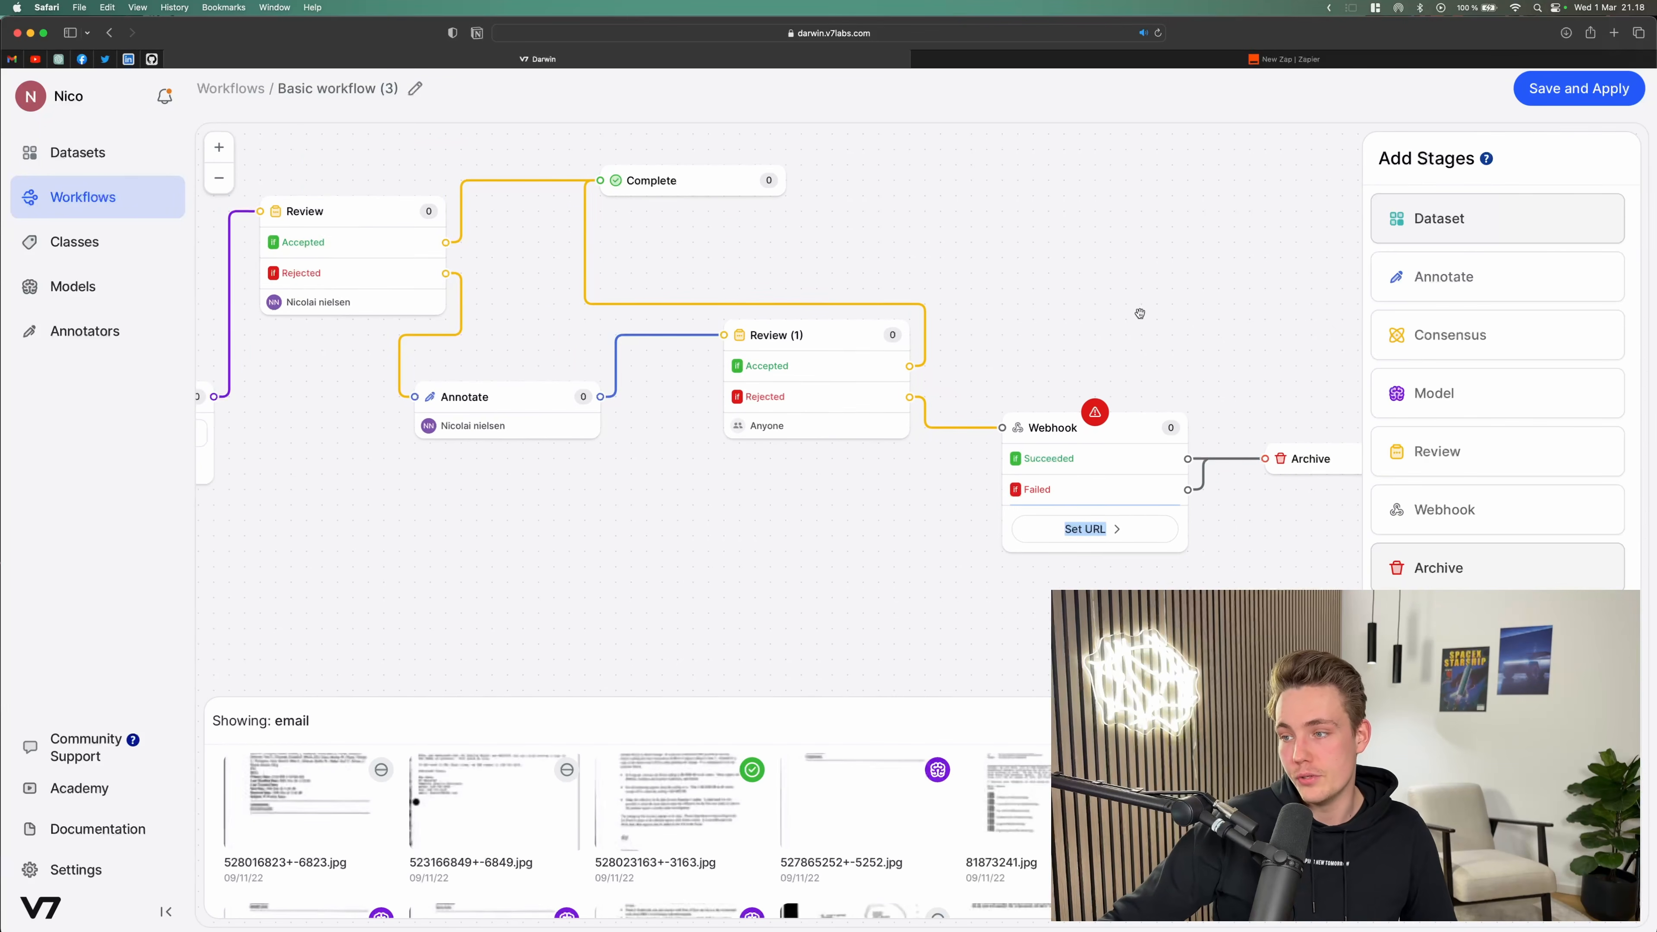
drag(1141, 315, 1025, 274)
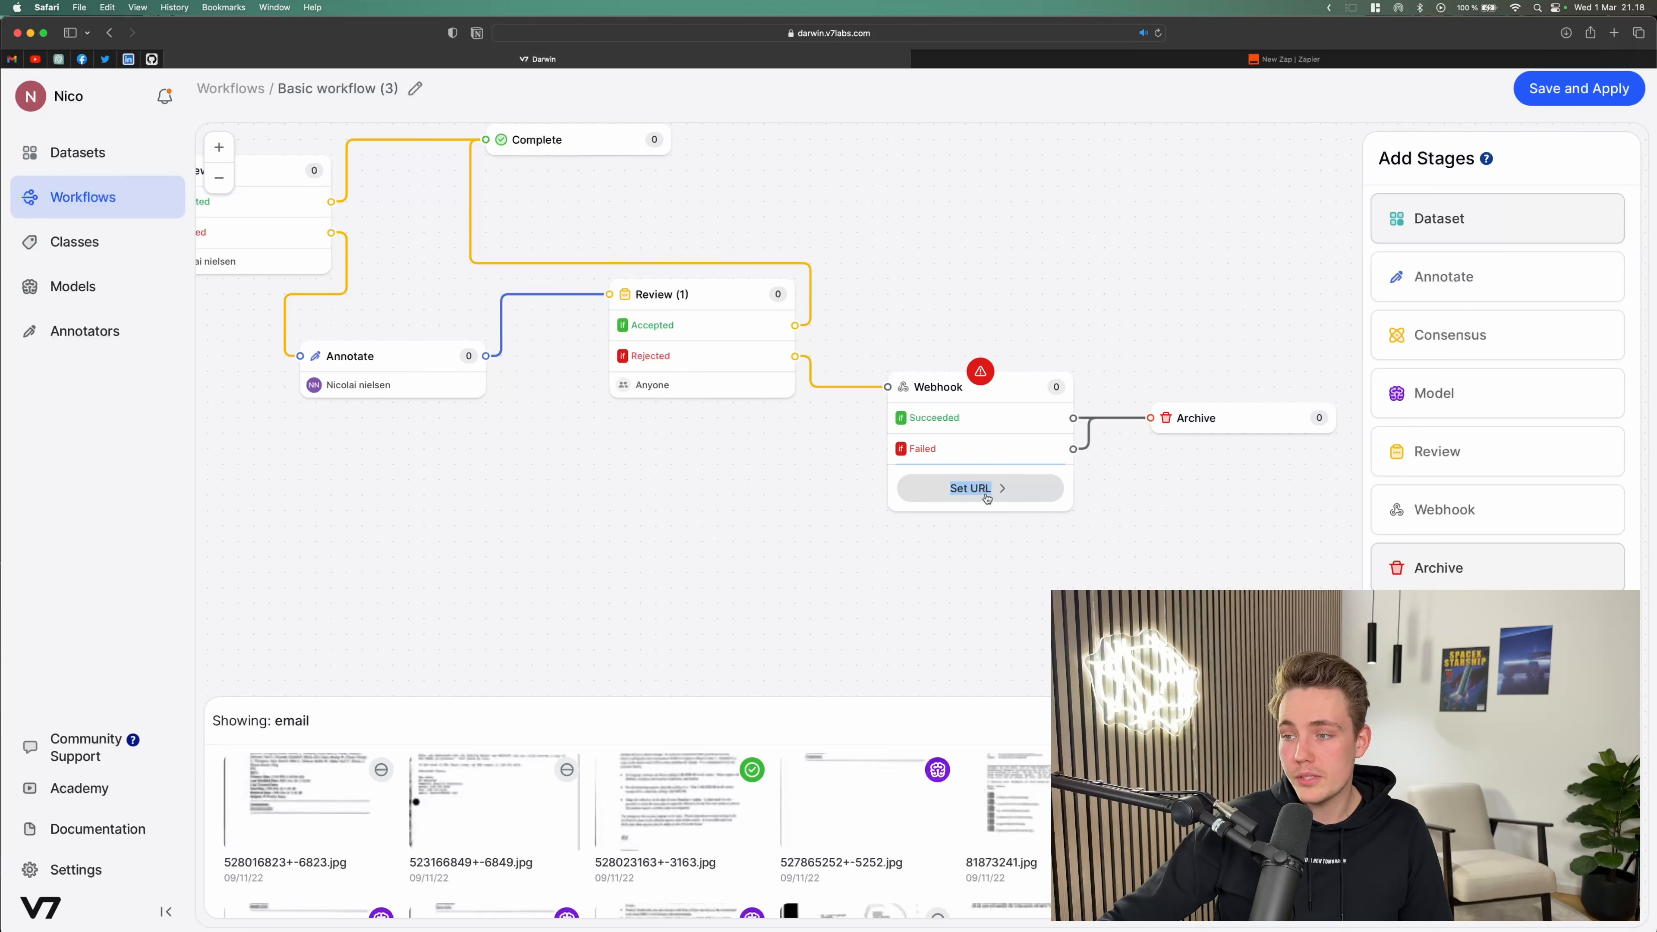
click(1284, 59)
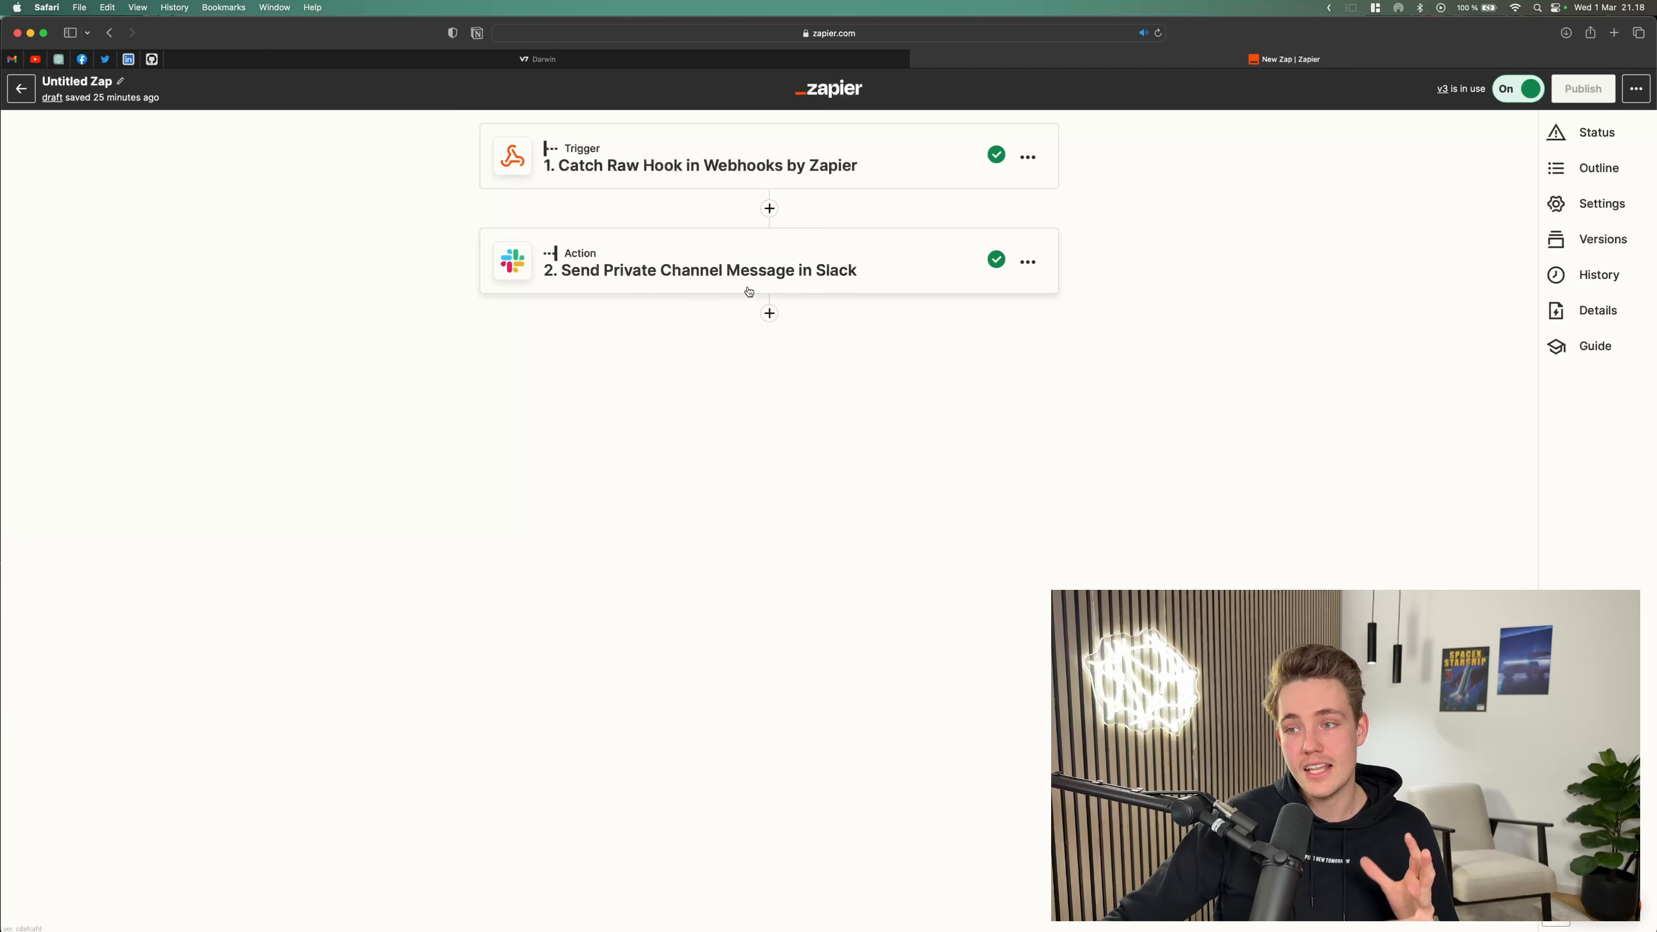
click(770, 313)
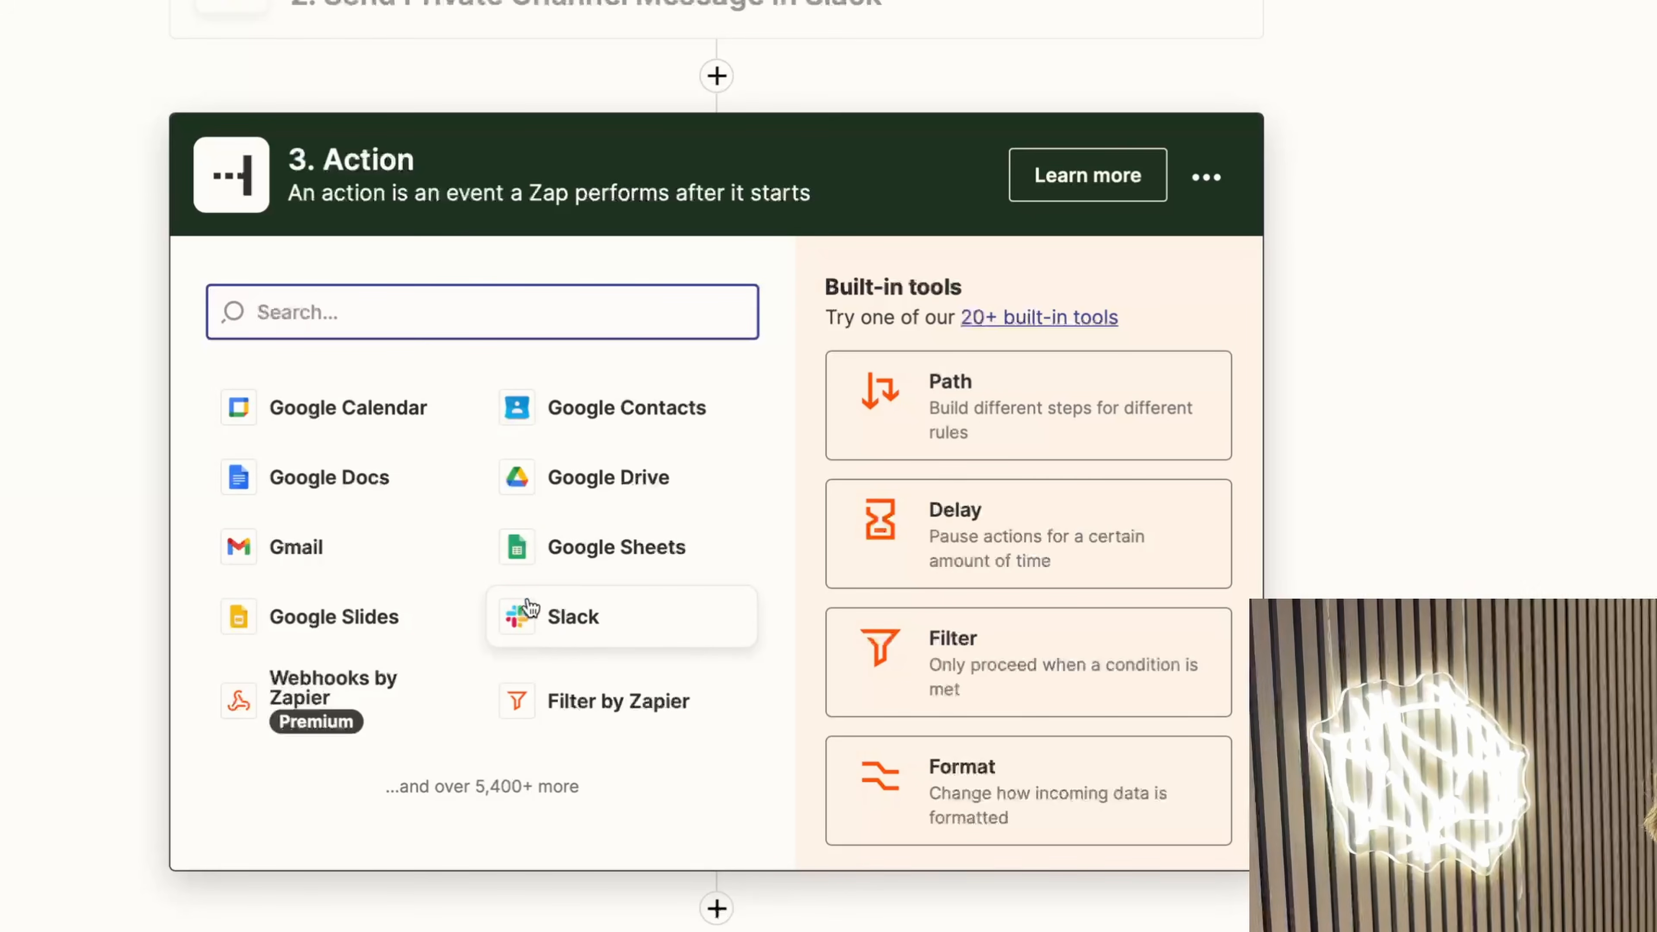
click(612, 560)
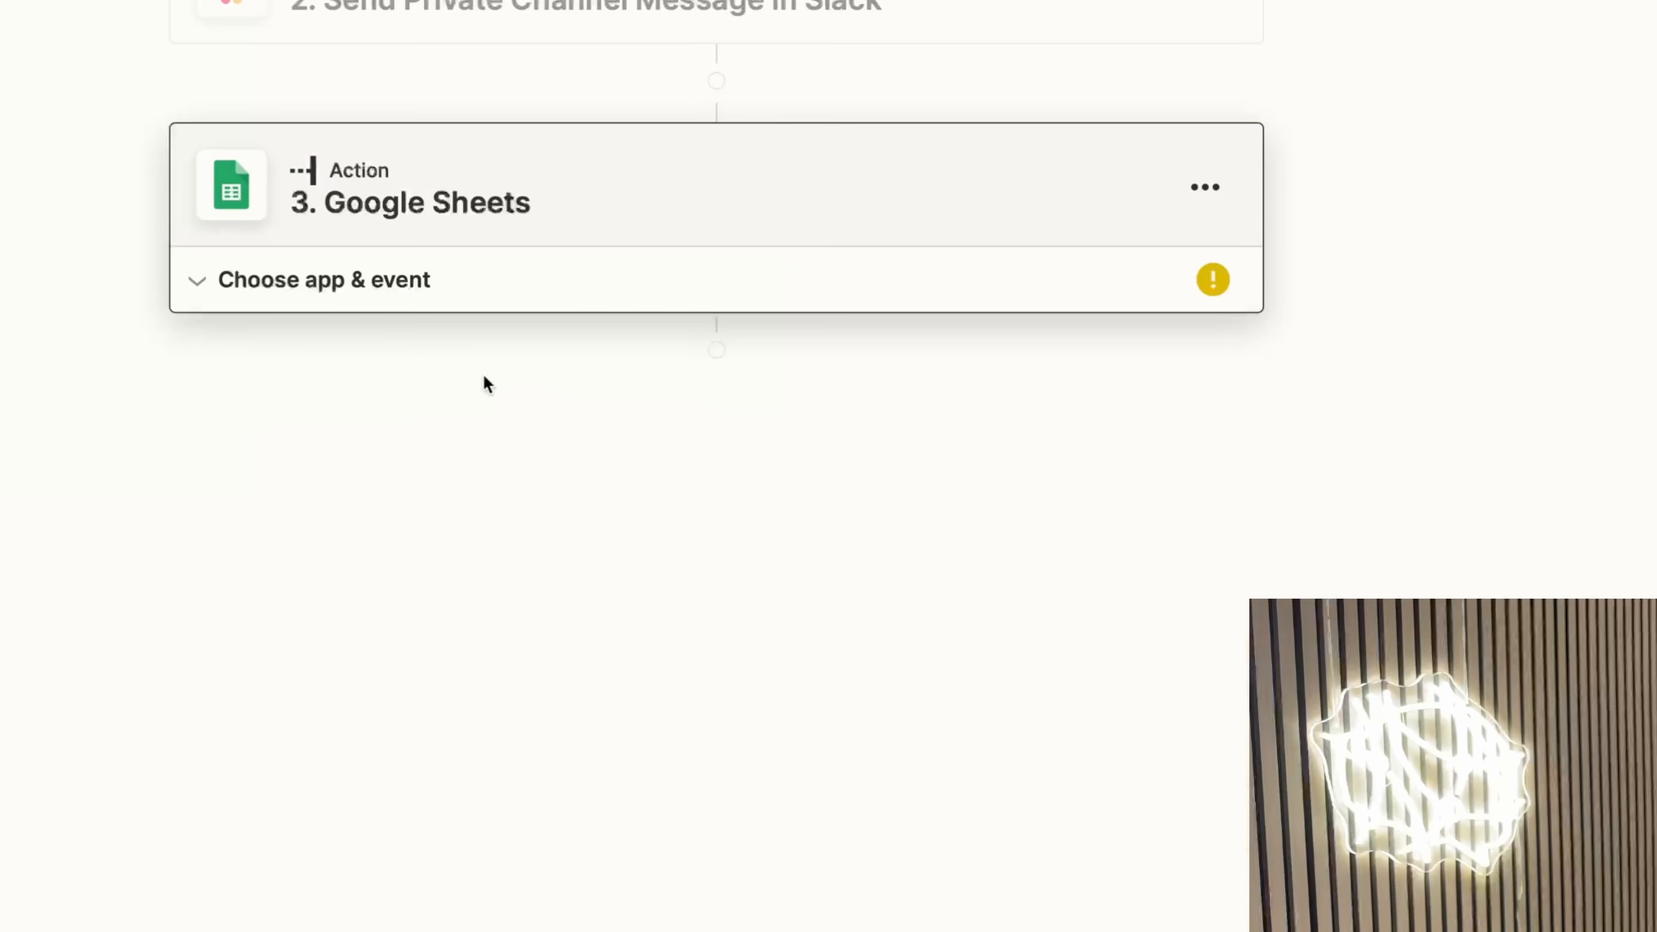
click(352, 282)
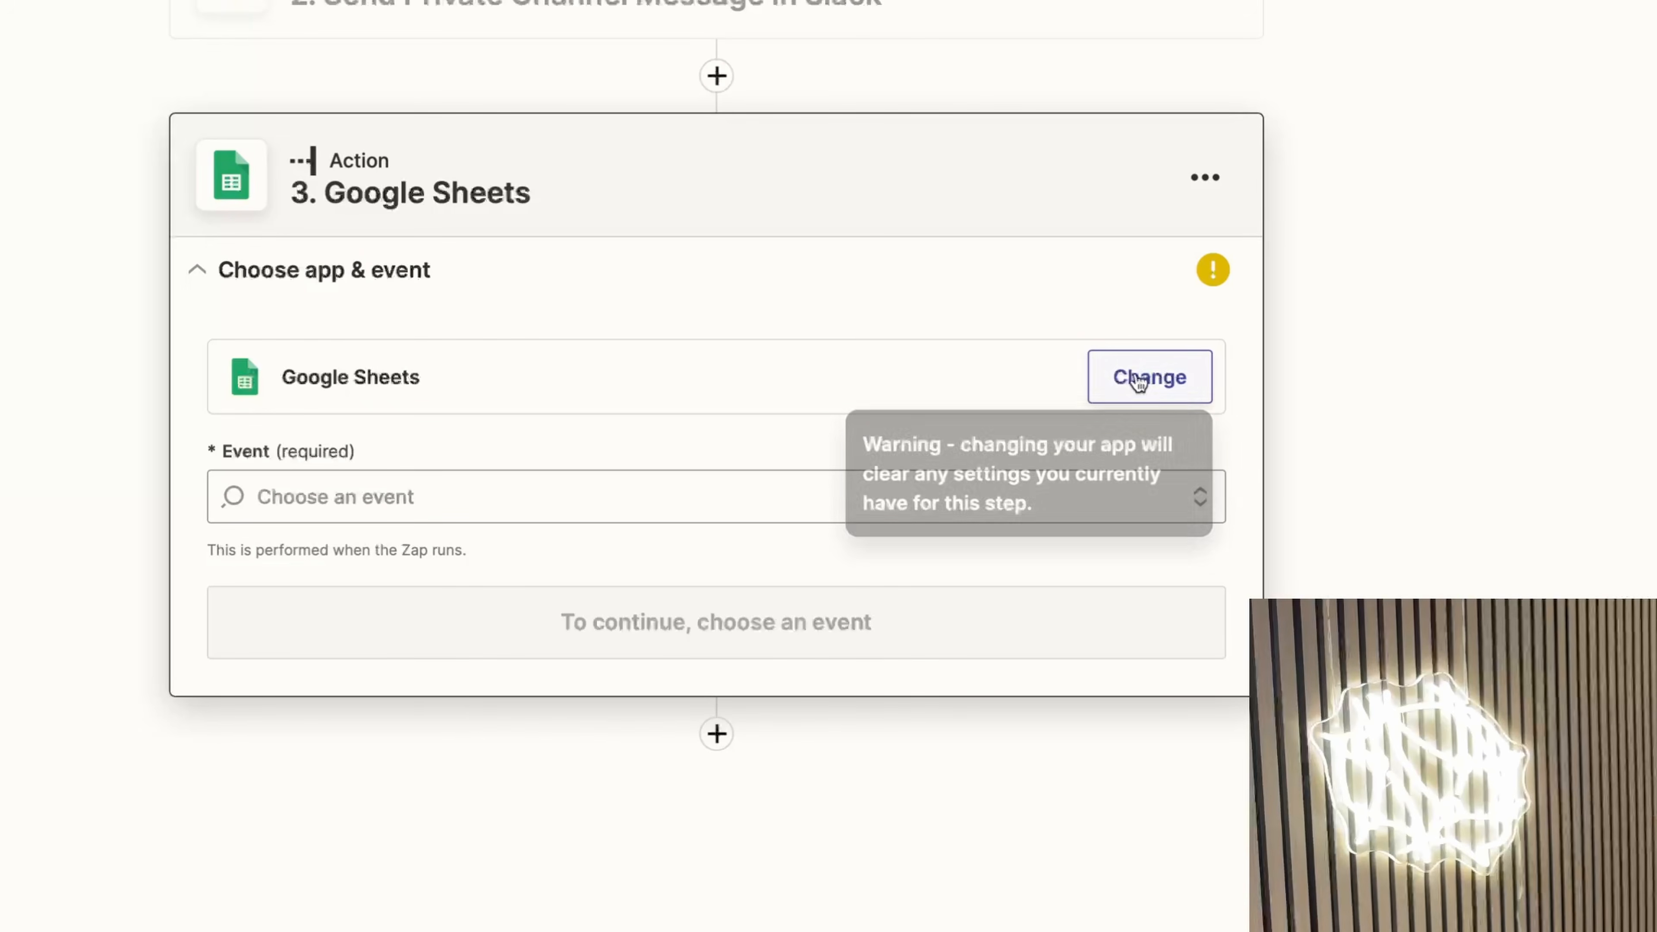
click(367, 496)
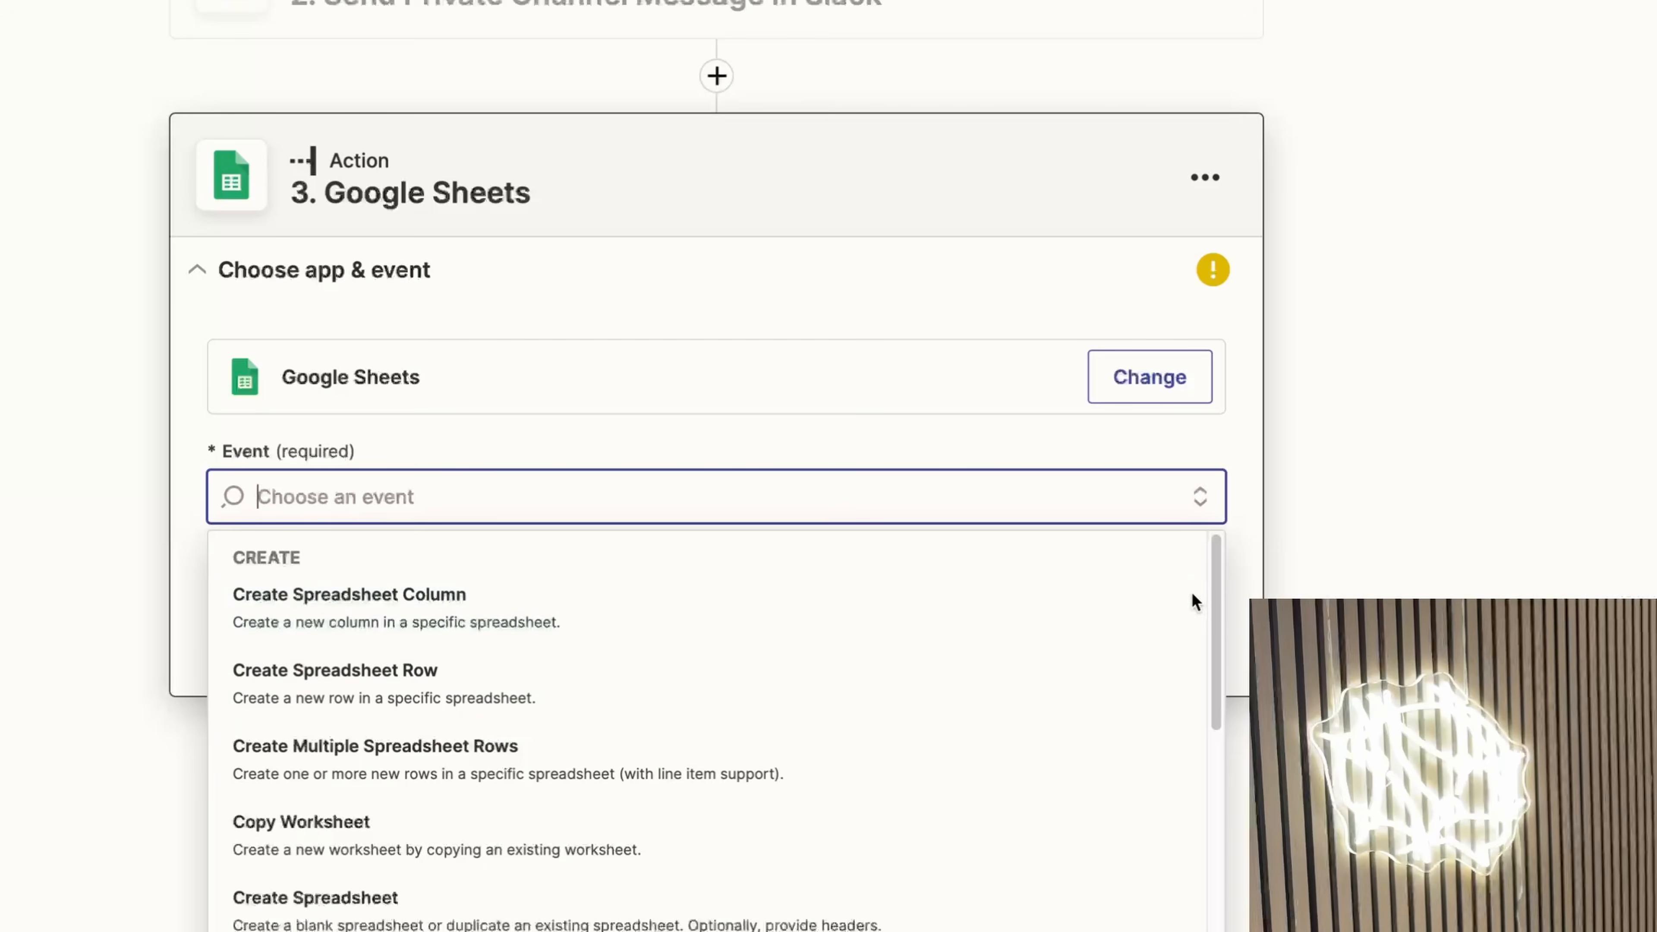
click(408, 679)
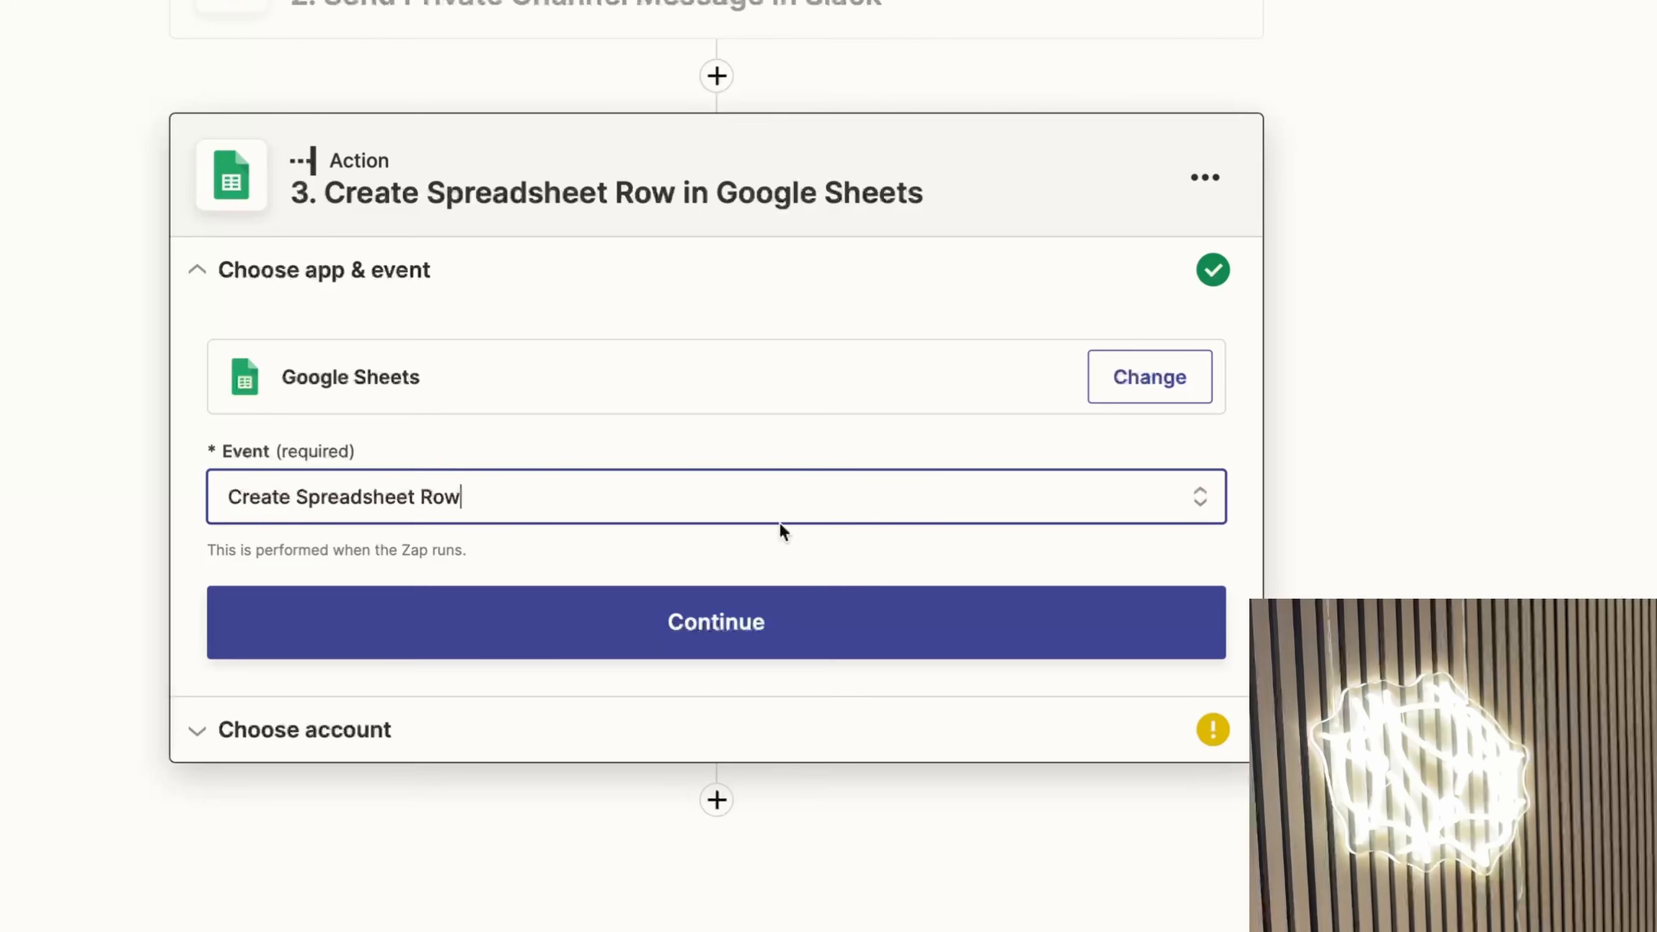
click(1047, 637)
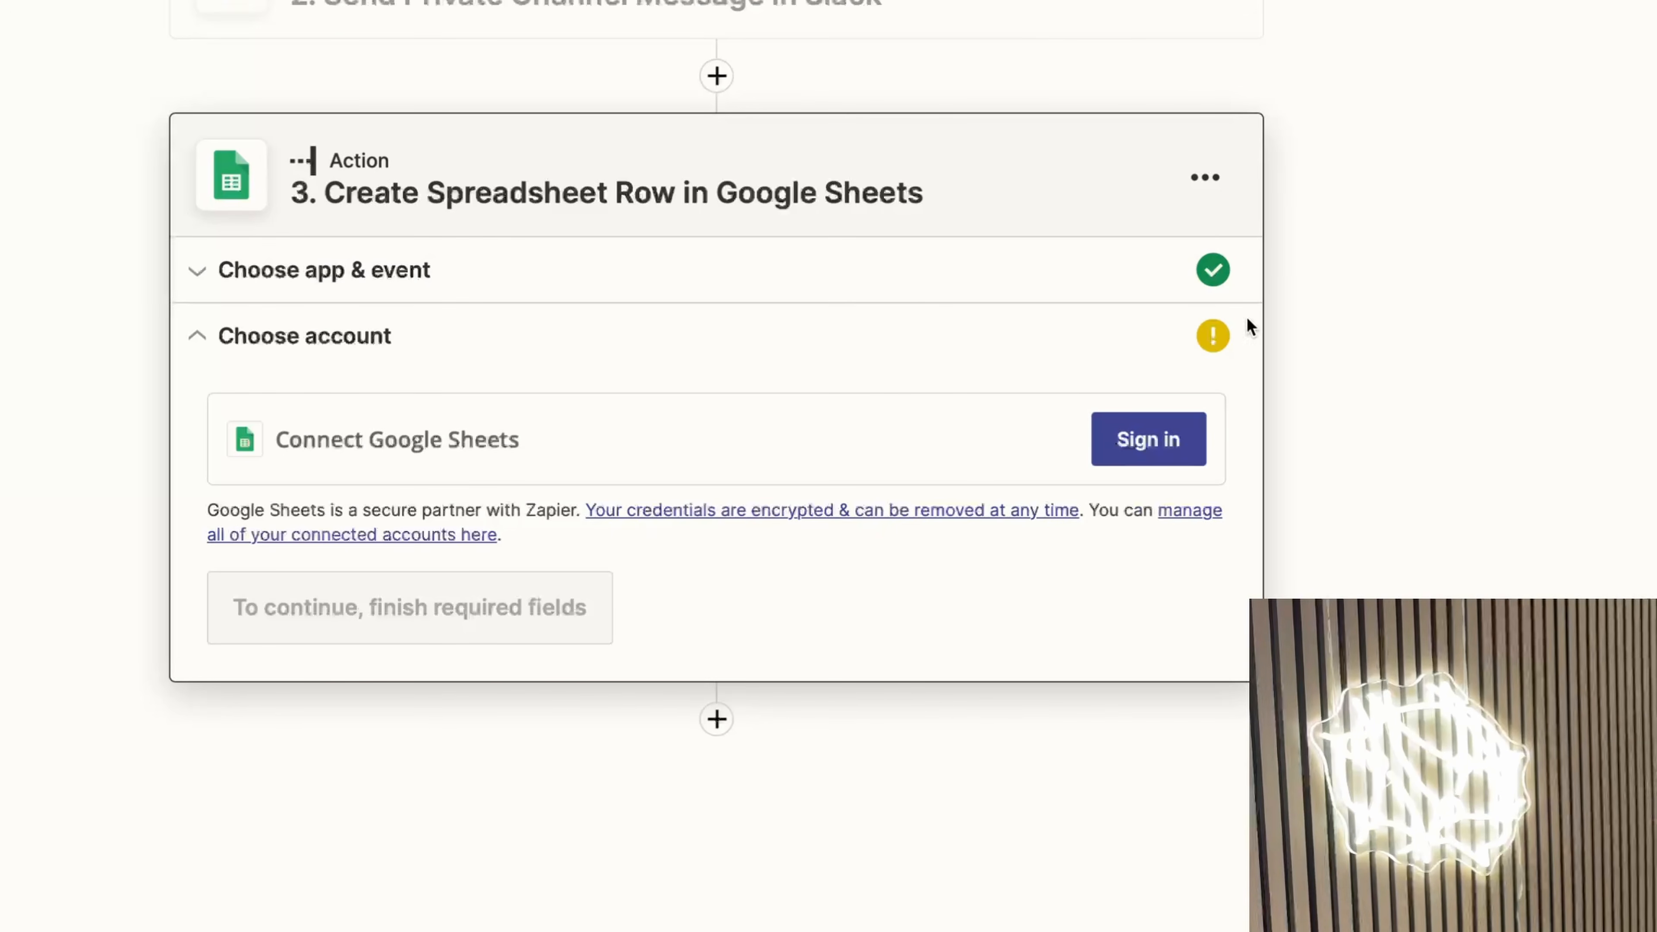
click(1206, 190)
click(1103, 460)
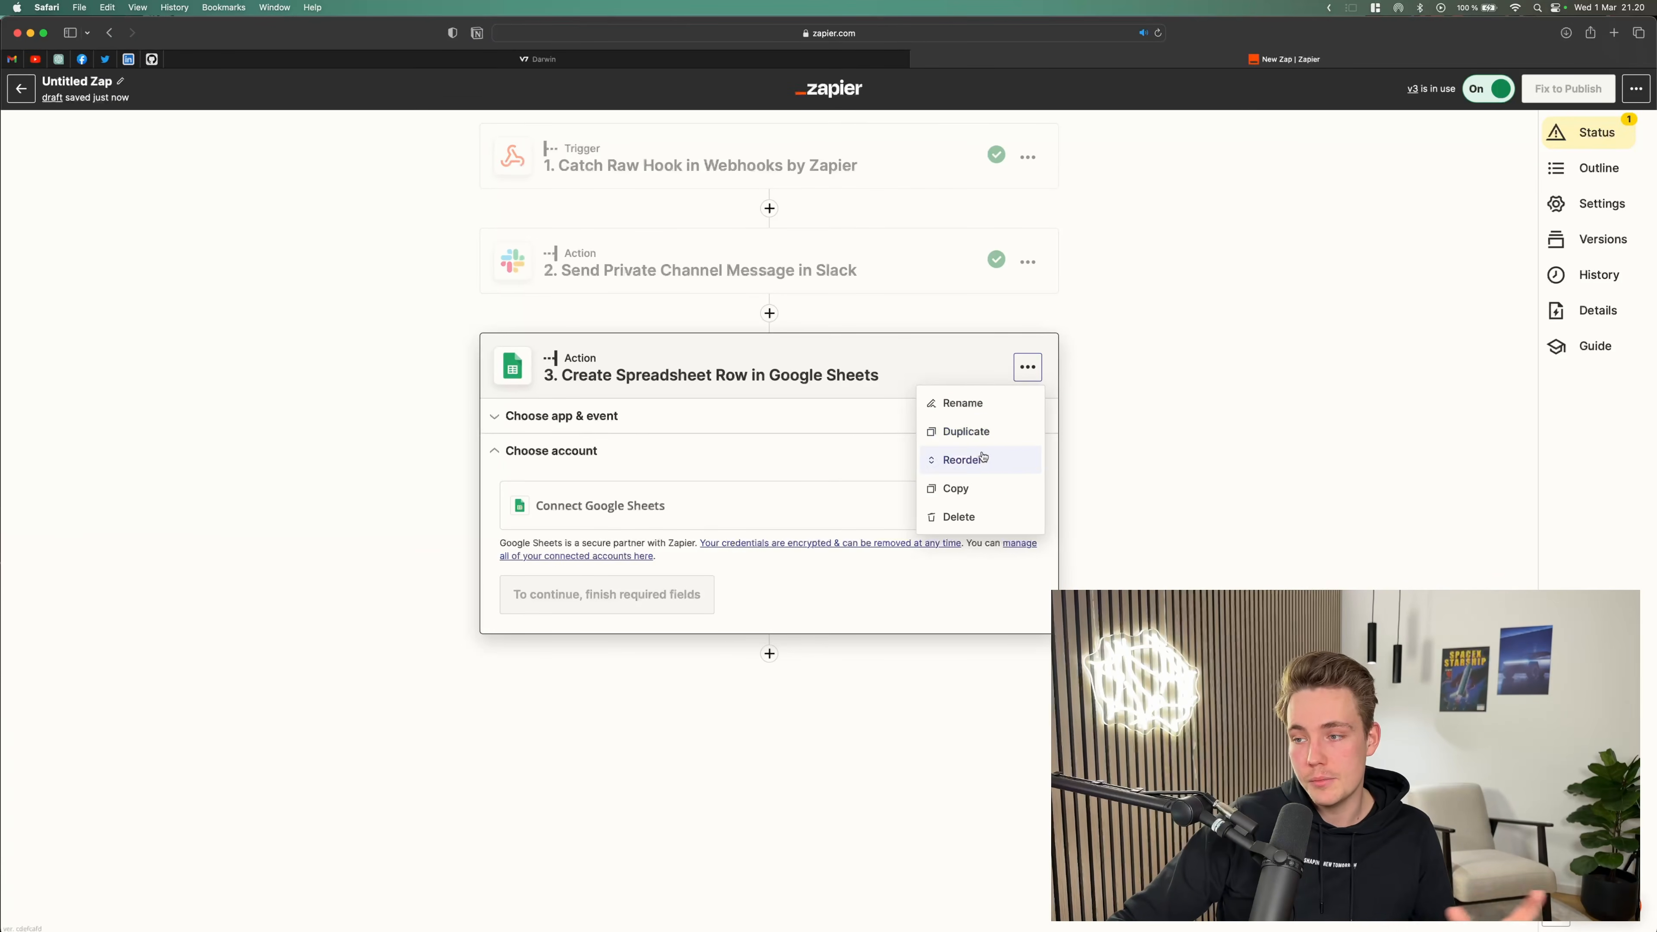
click(965, 517)
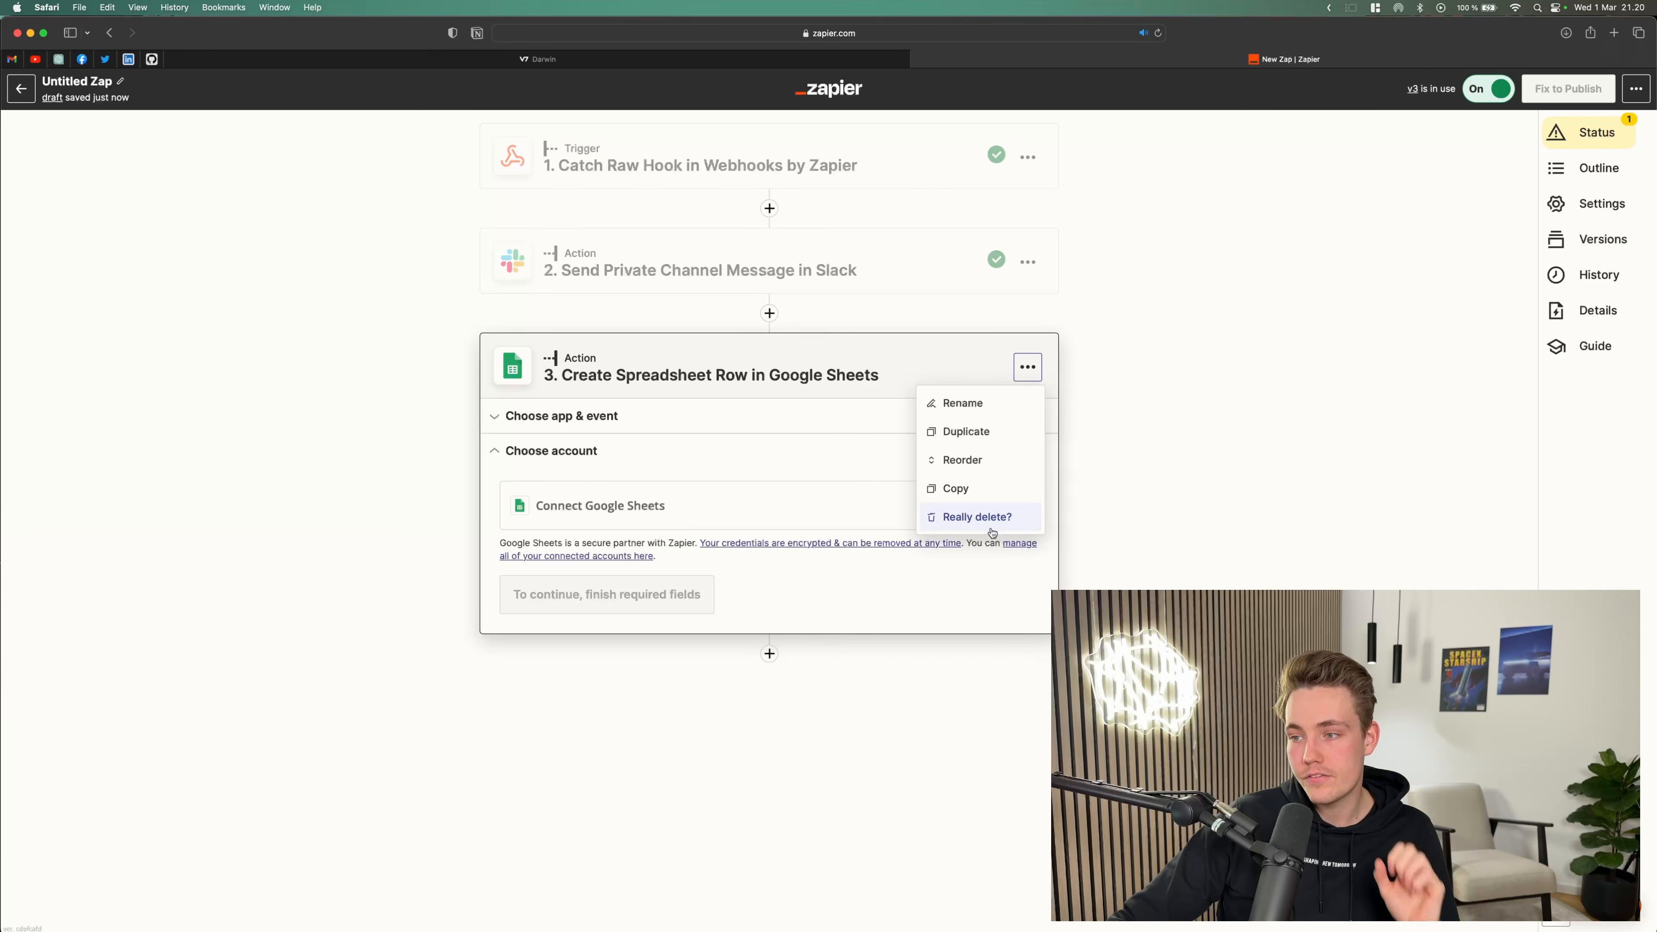
click(980, 517)
Step: Open the Slack private channel message action and review its event and account sections
click(802, 277)
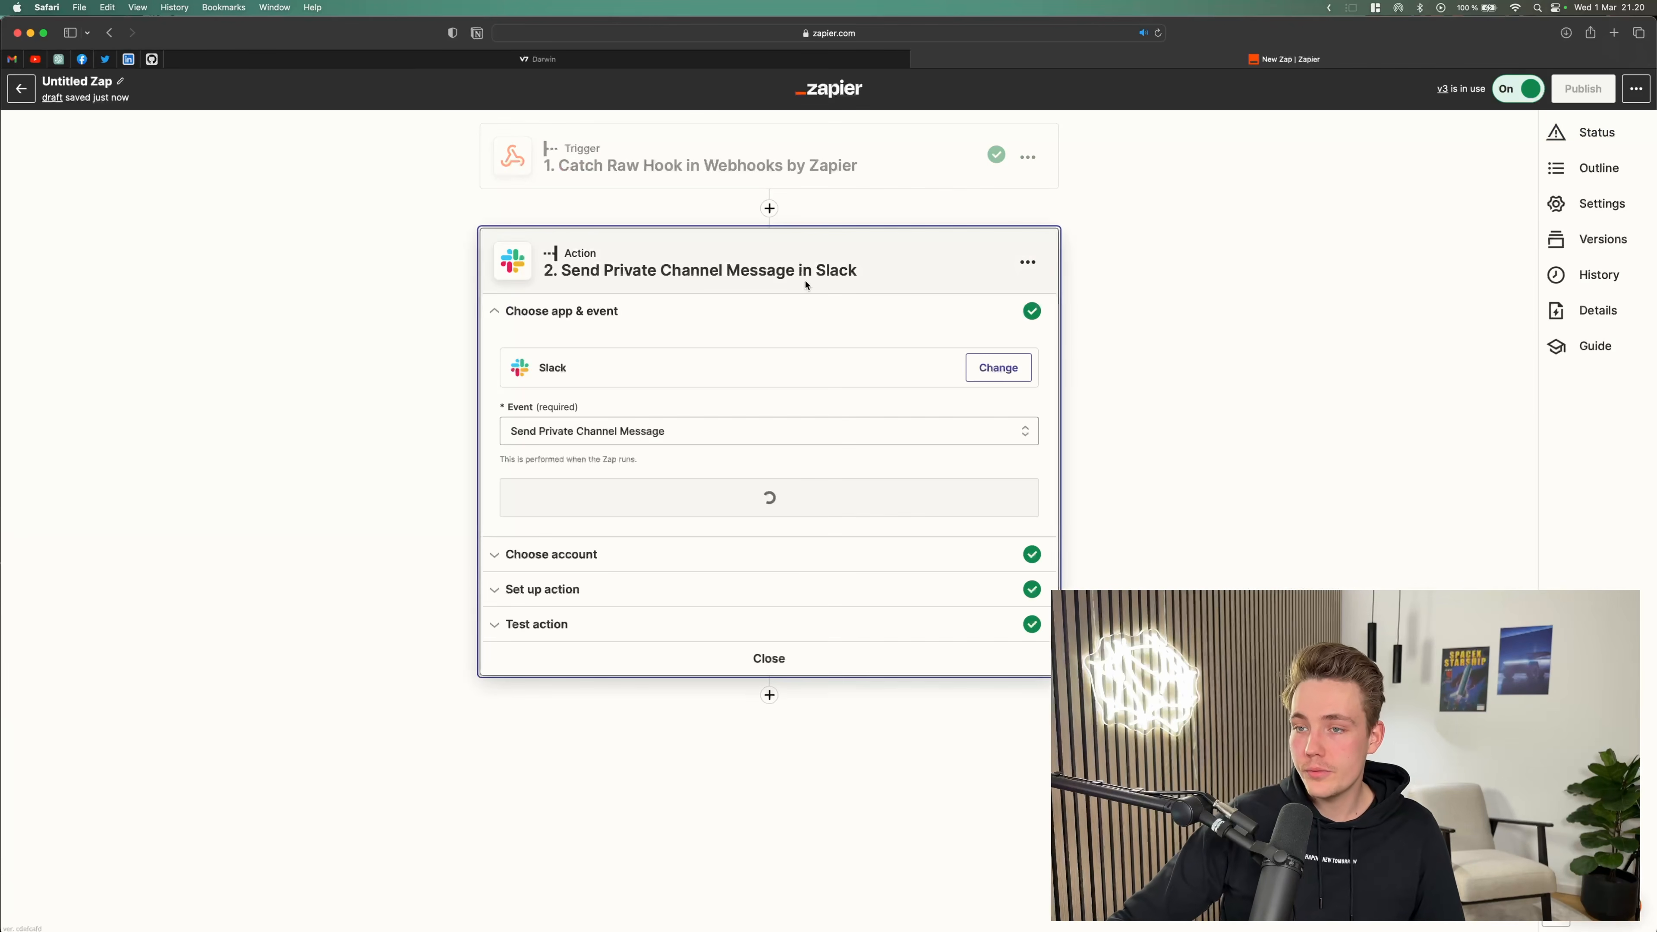
click(521, 426)
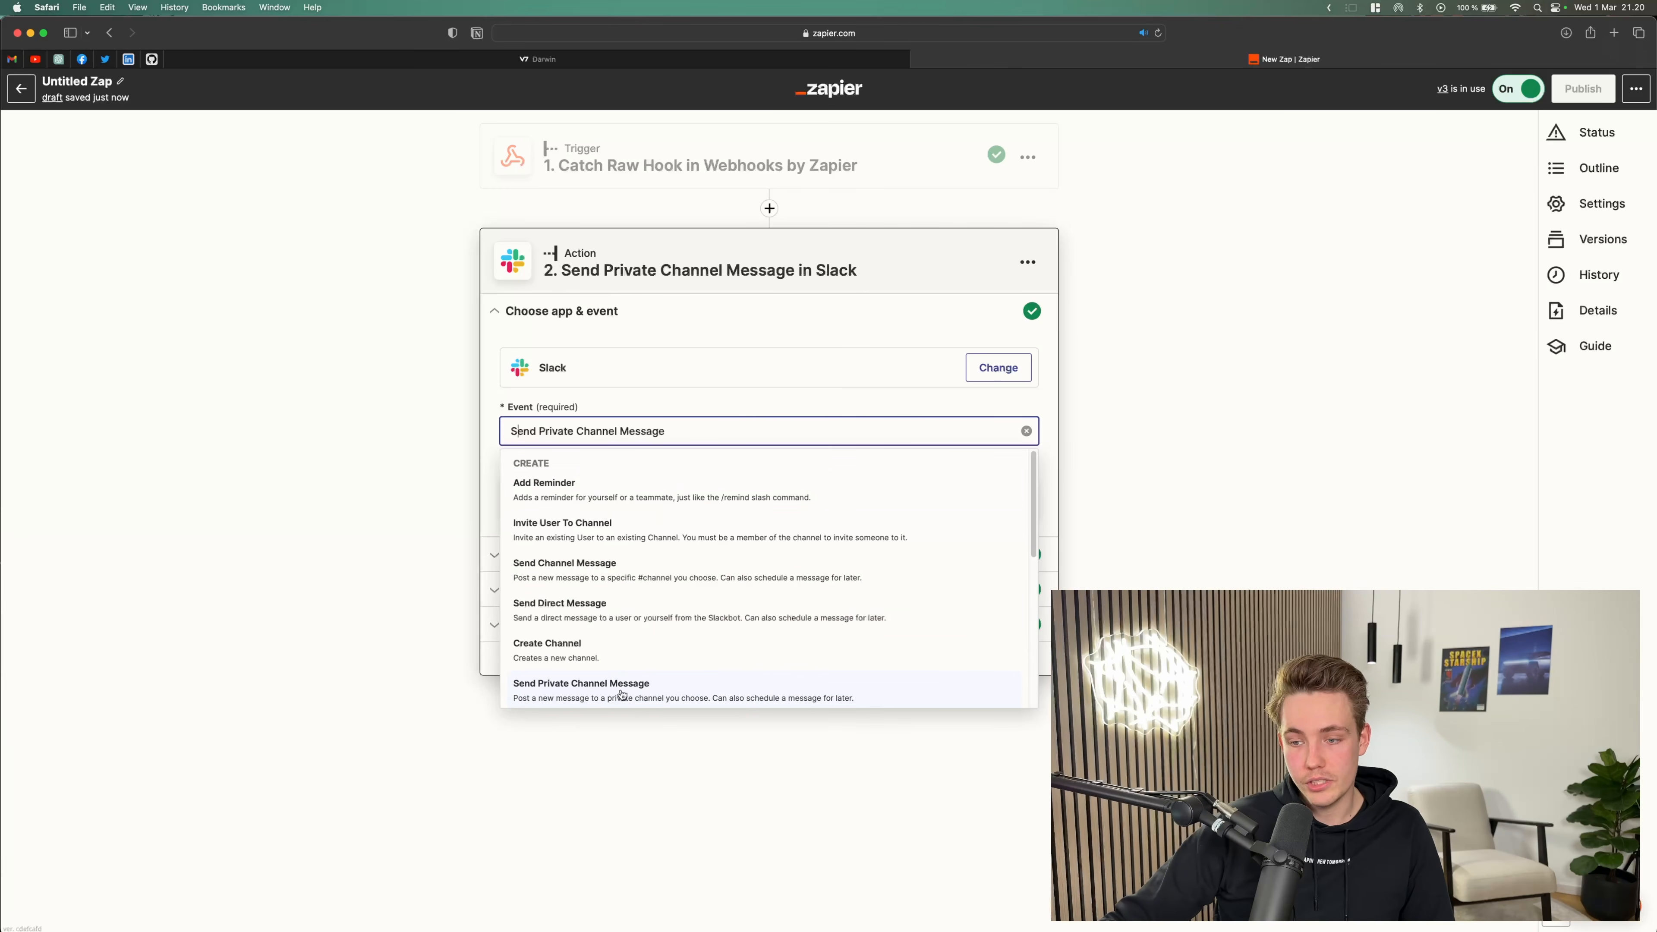
click(754, 404)
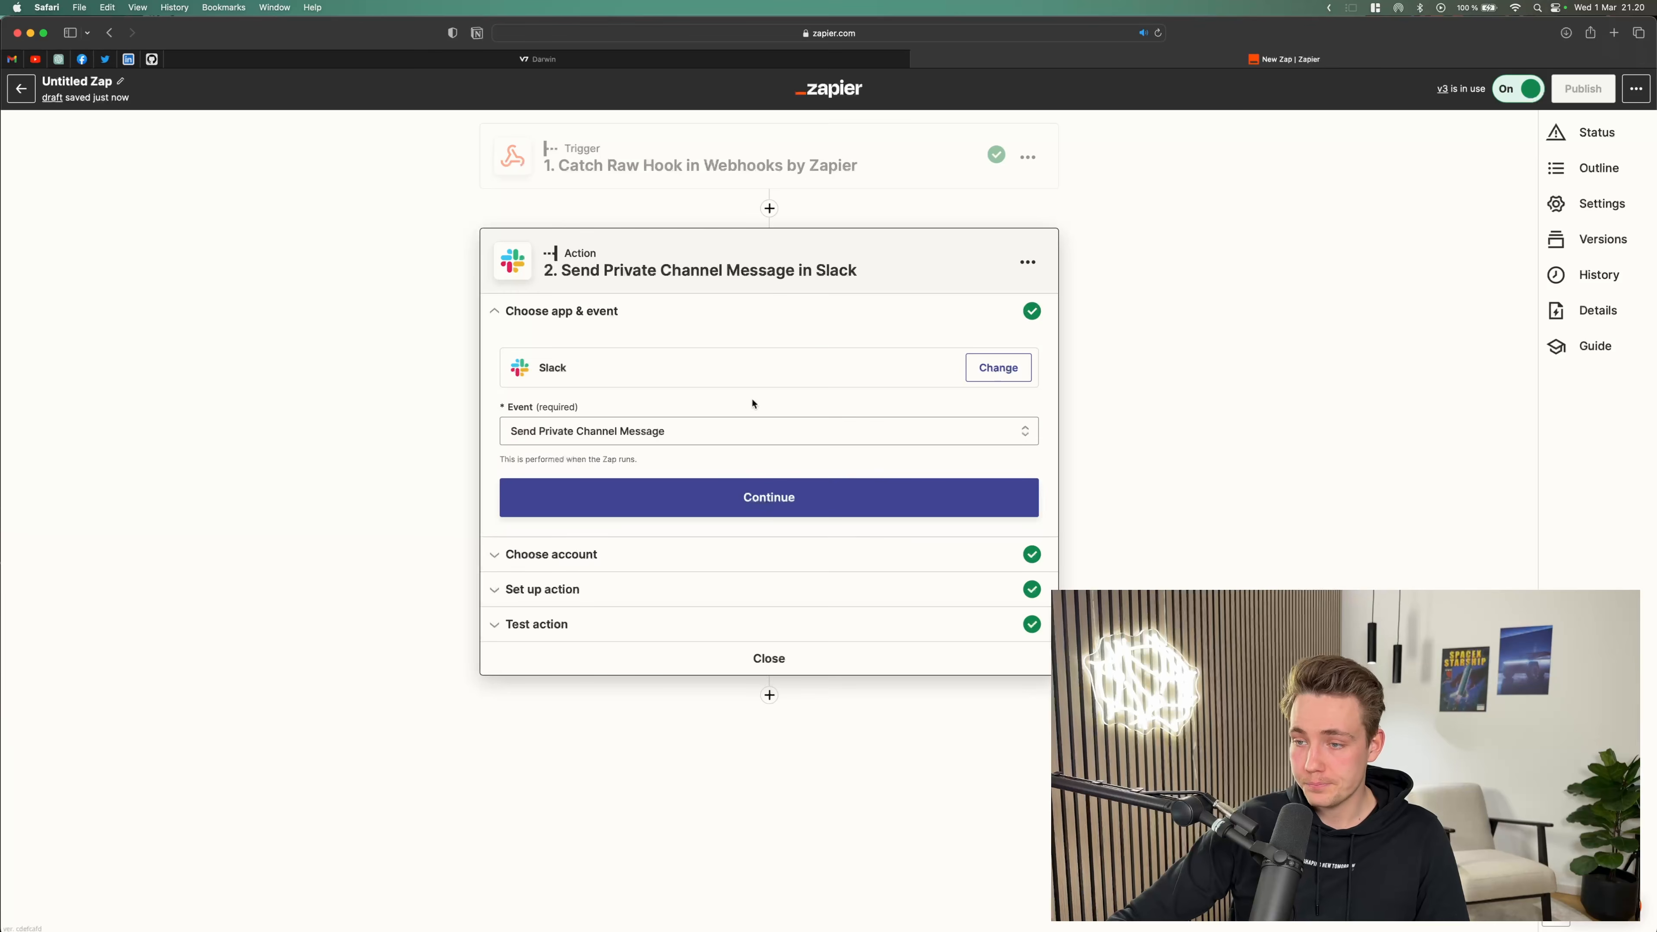
click(547, 554)
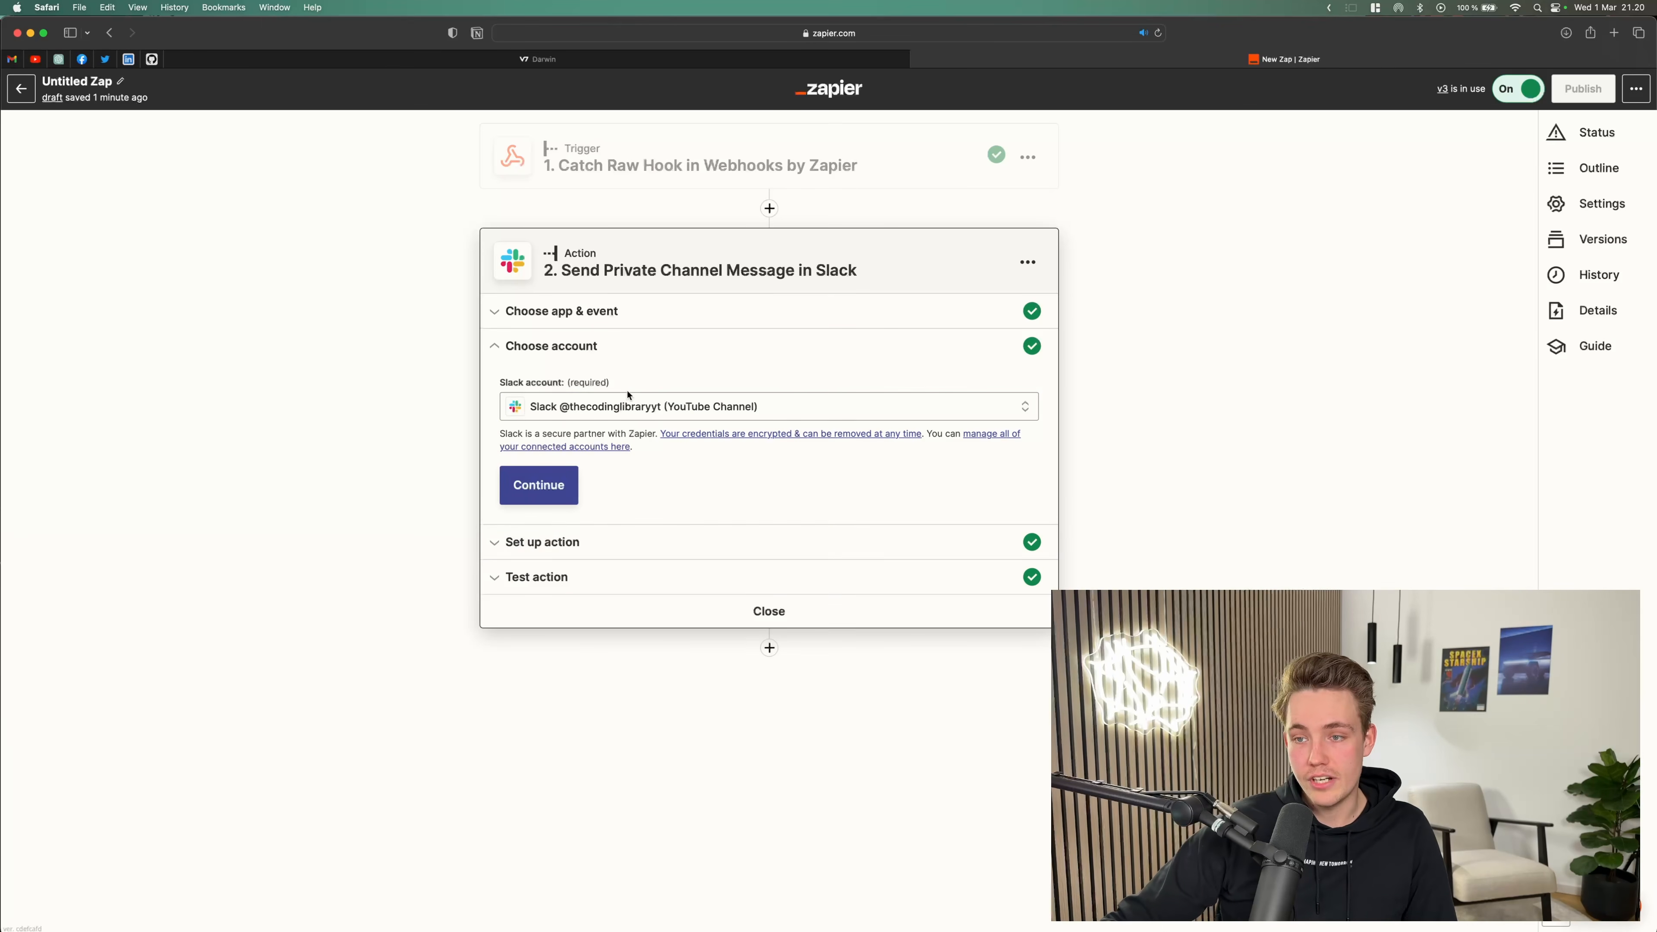
click(539, 497)
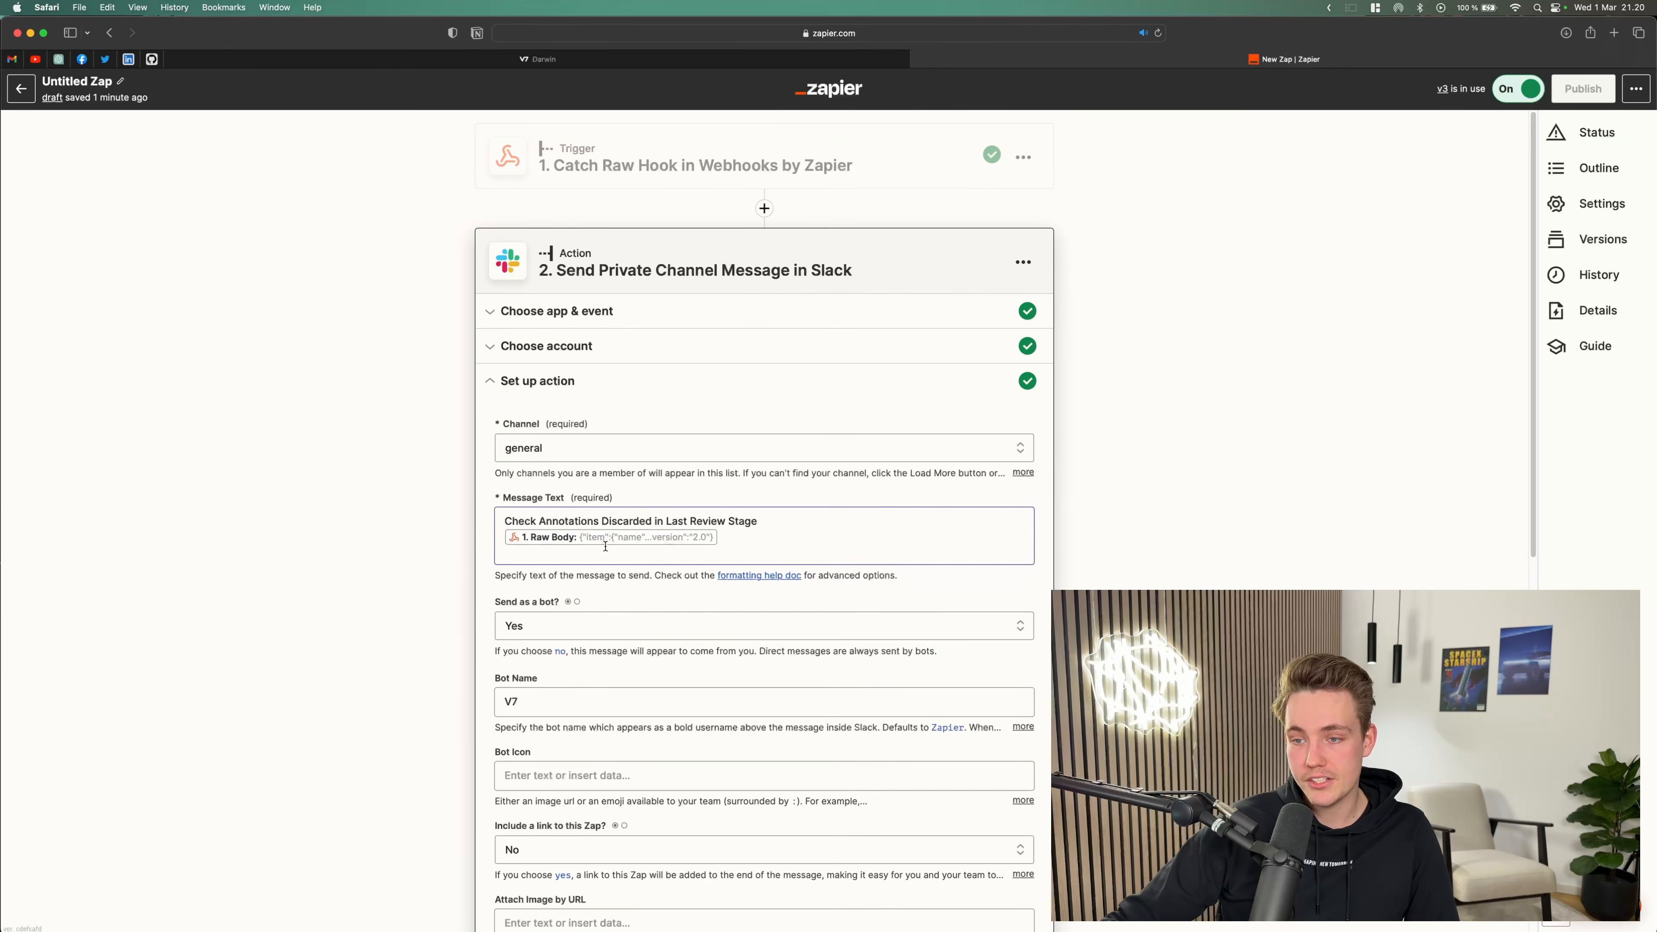
Step: Examine the Slack message text's inserted Raw Body data from the webhook trigger
scroll(605, 523, down, 1)
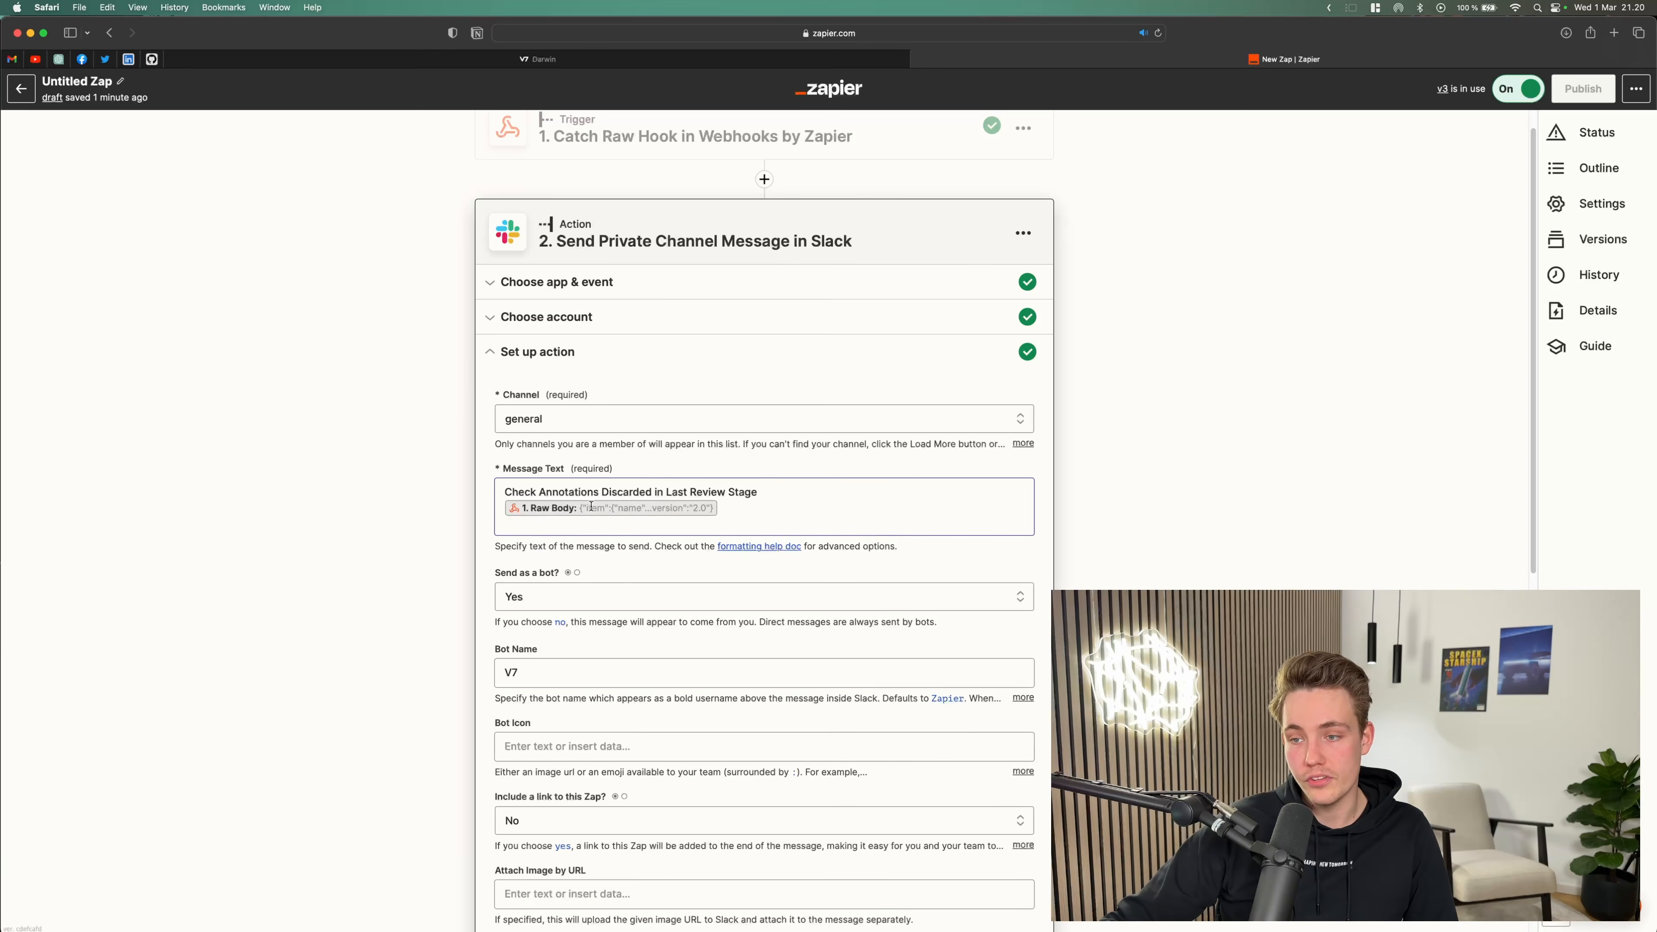
click(655, 508)
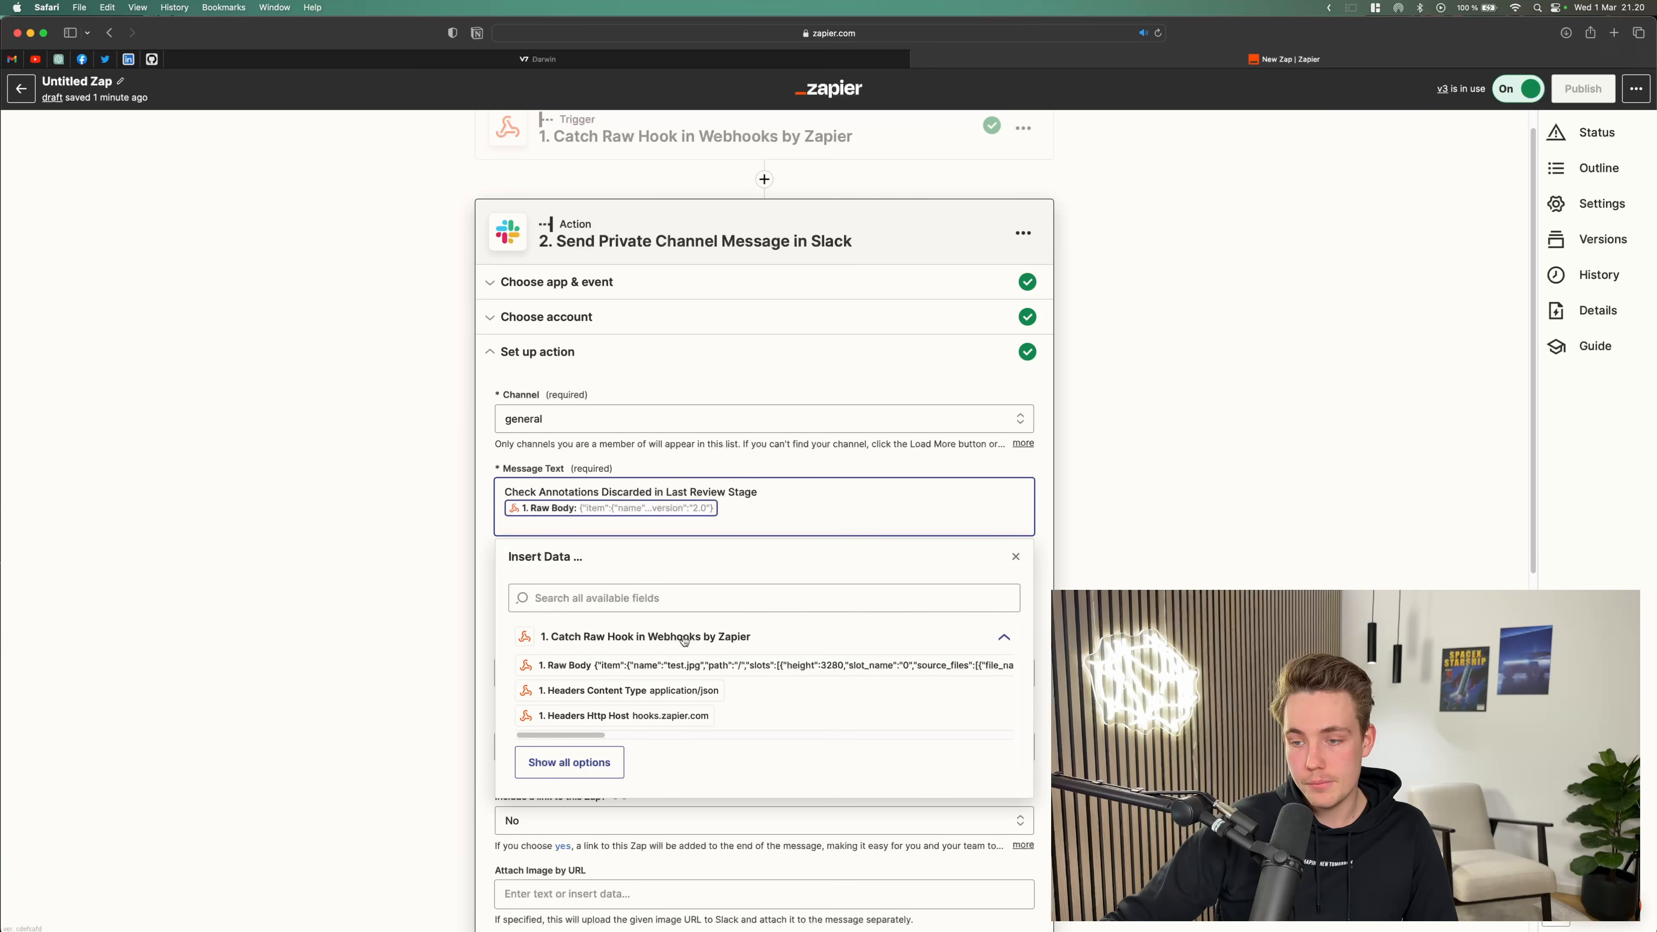
scroll(653, 682, down, 1)
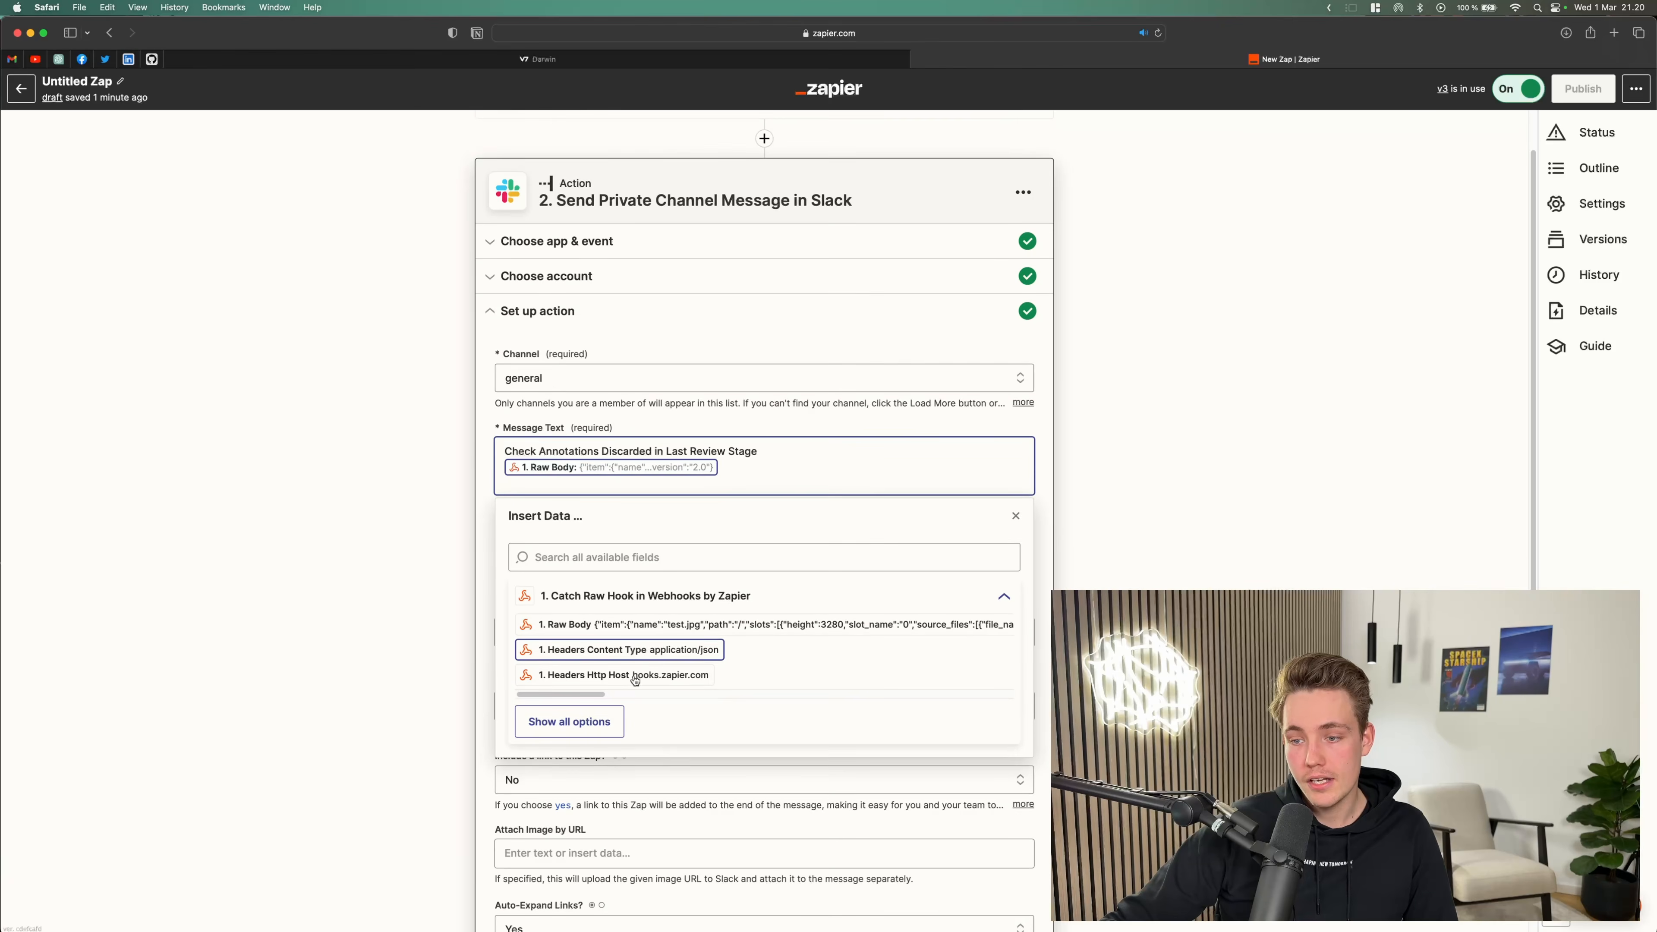
scroll(633, 665, down, 4)
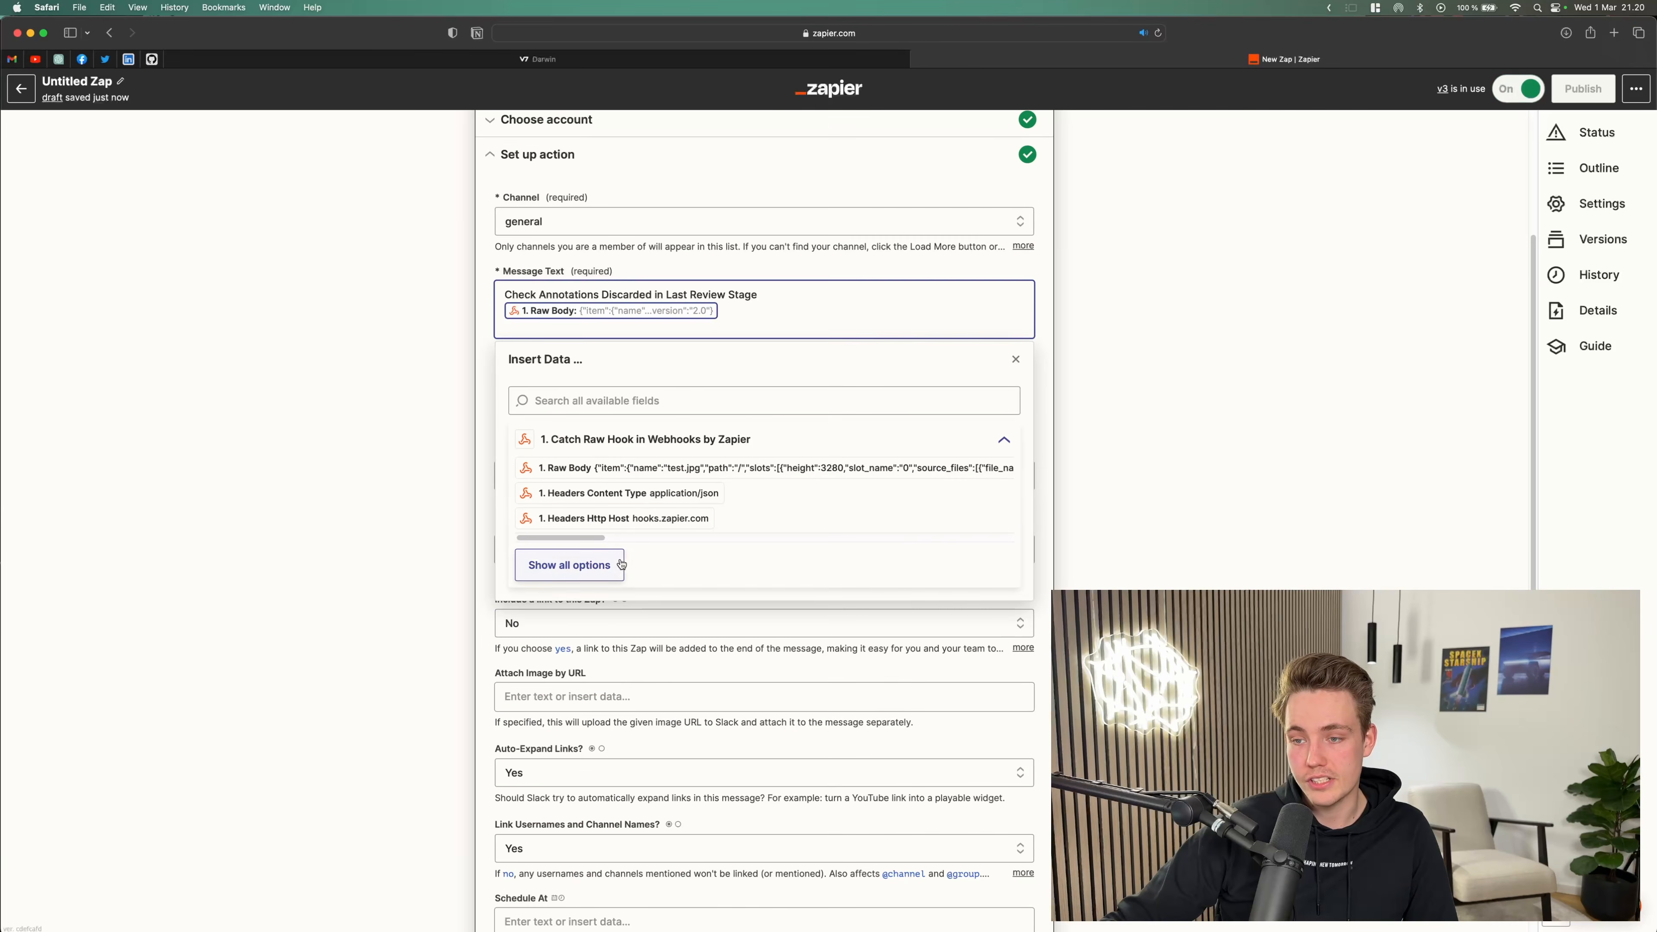
drag(586, 537, 762, 546)
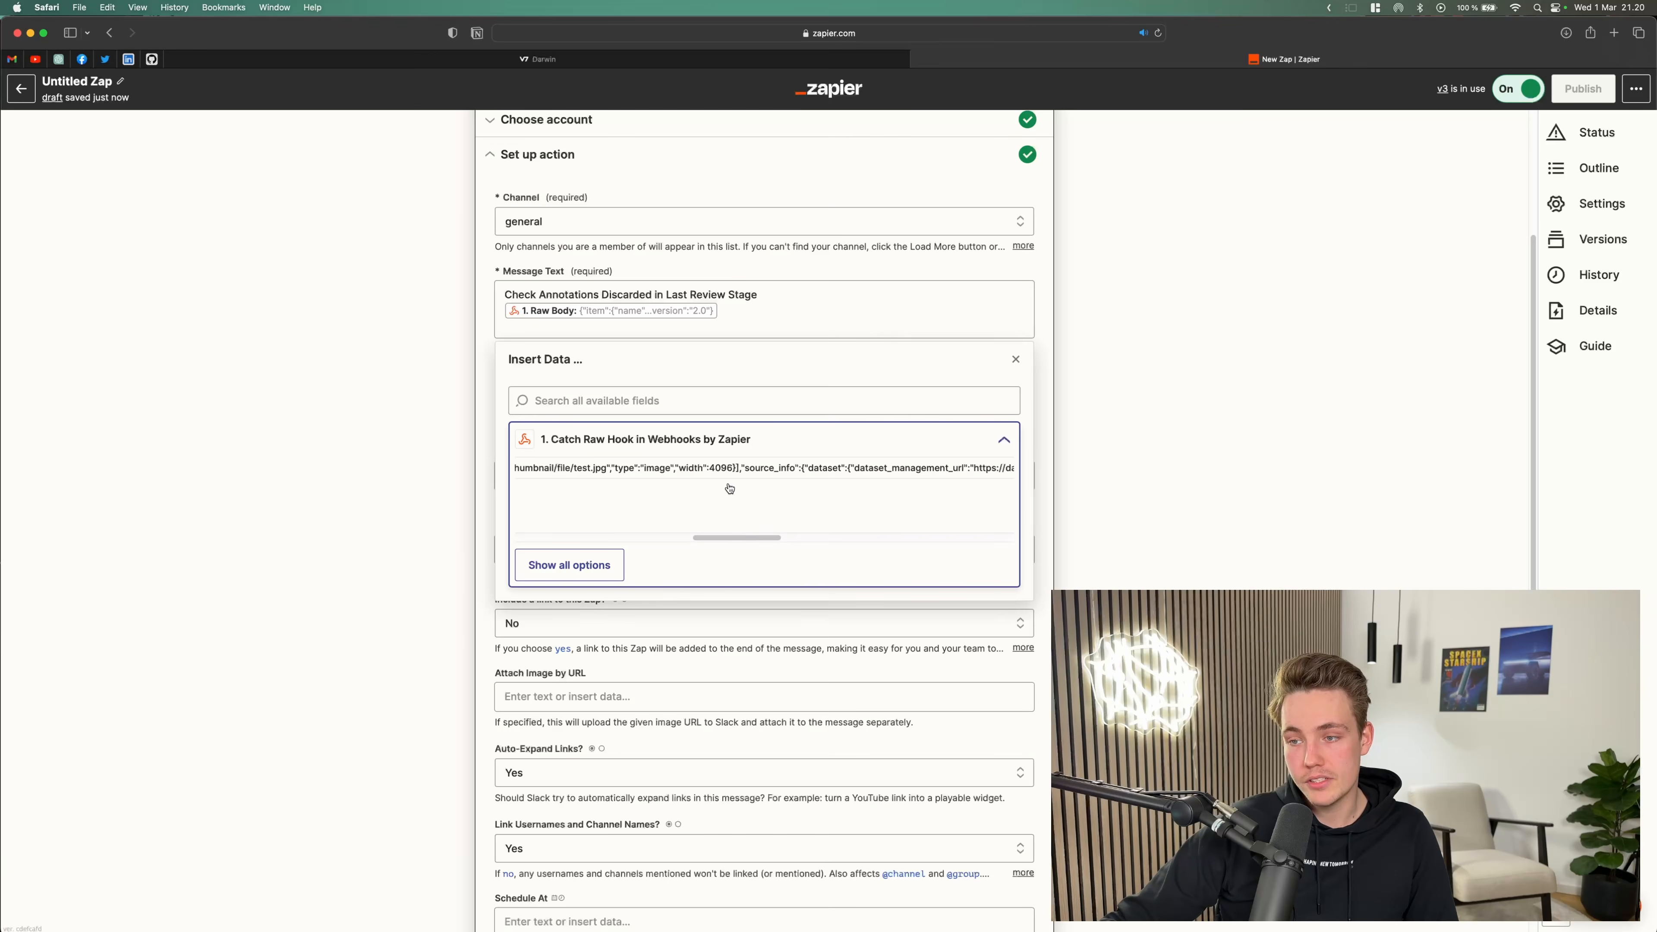
click(777, 538)
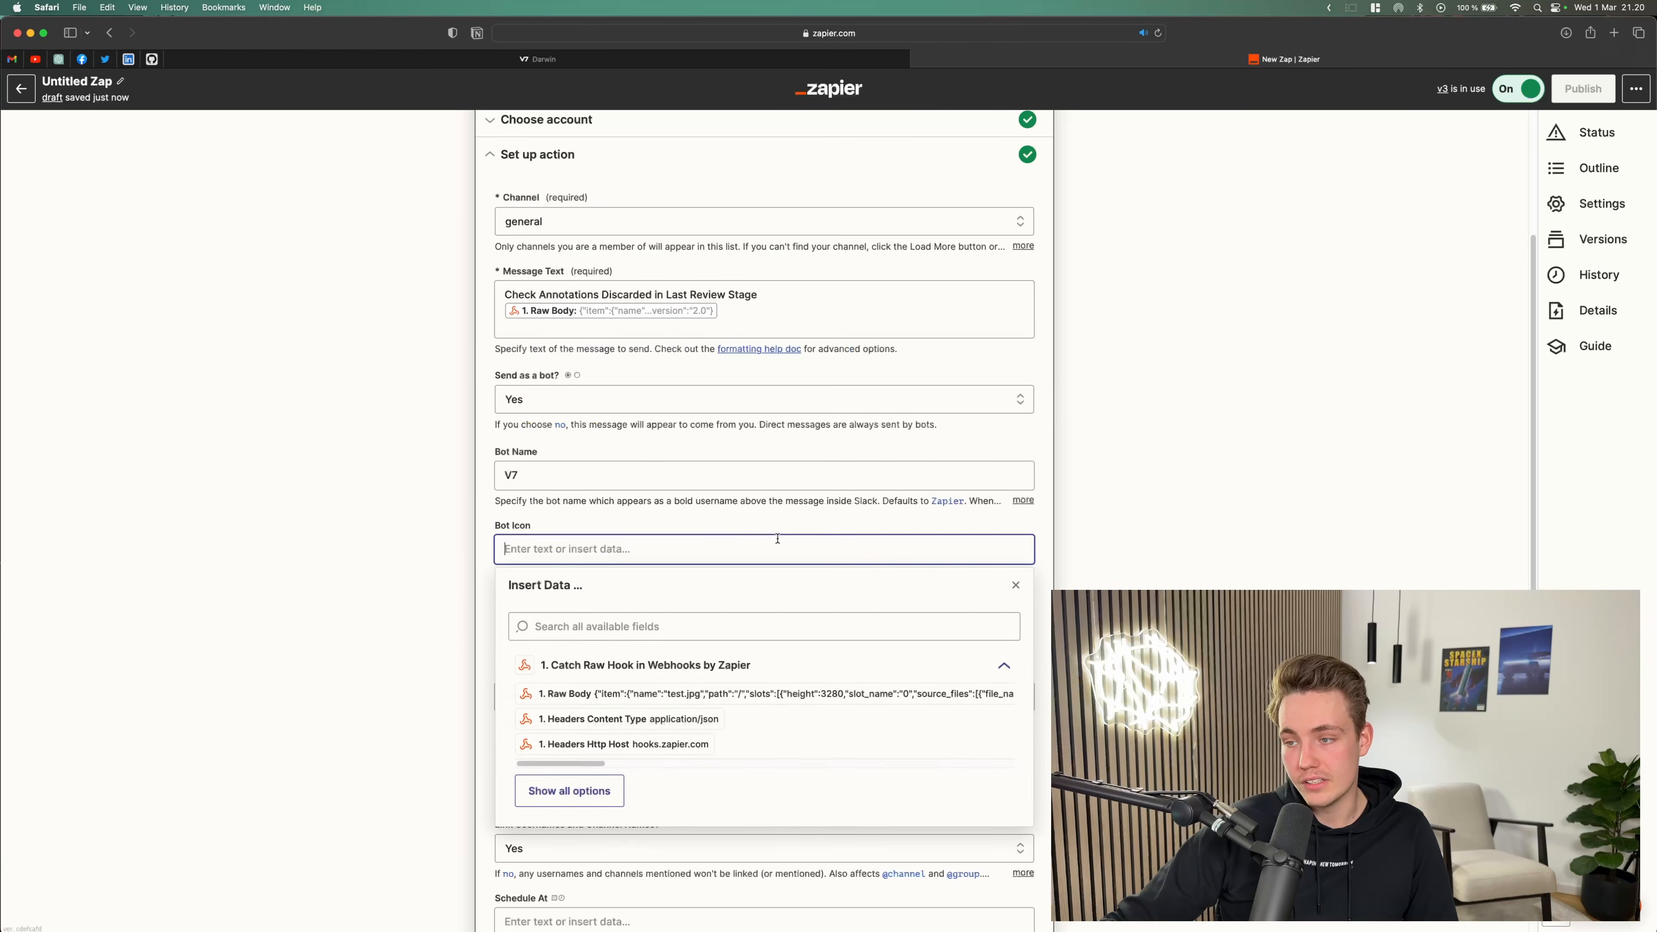
click(672, 452)
scroll(555, 411, up, 4)
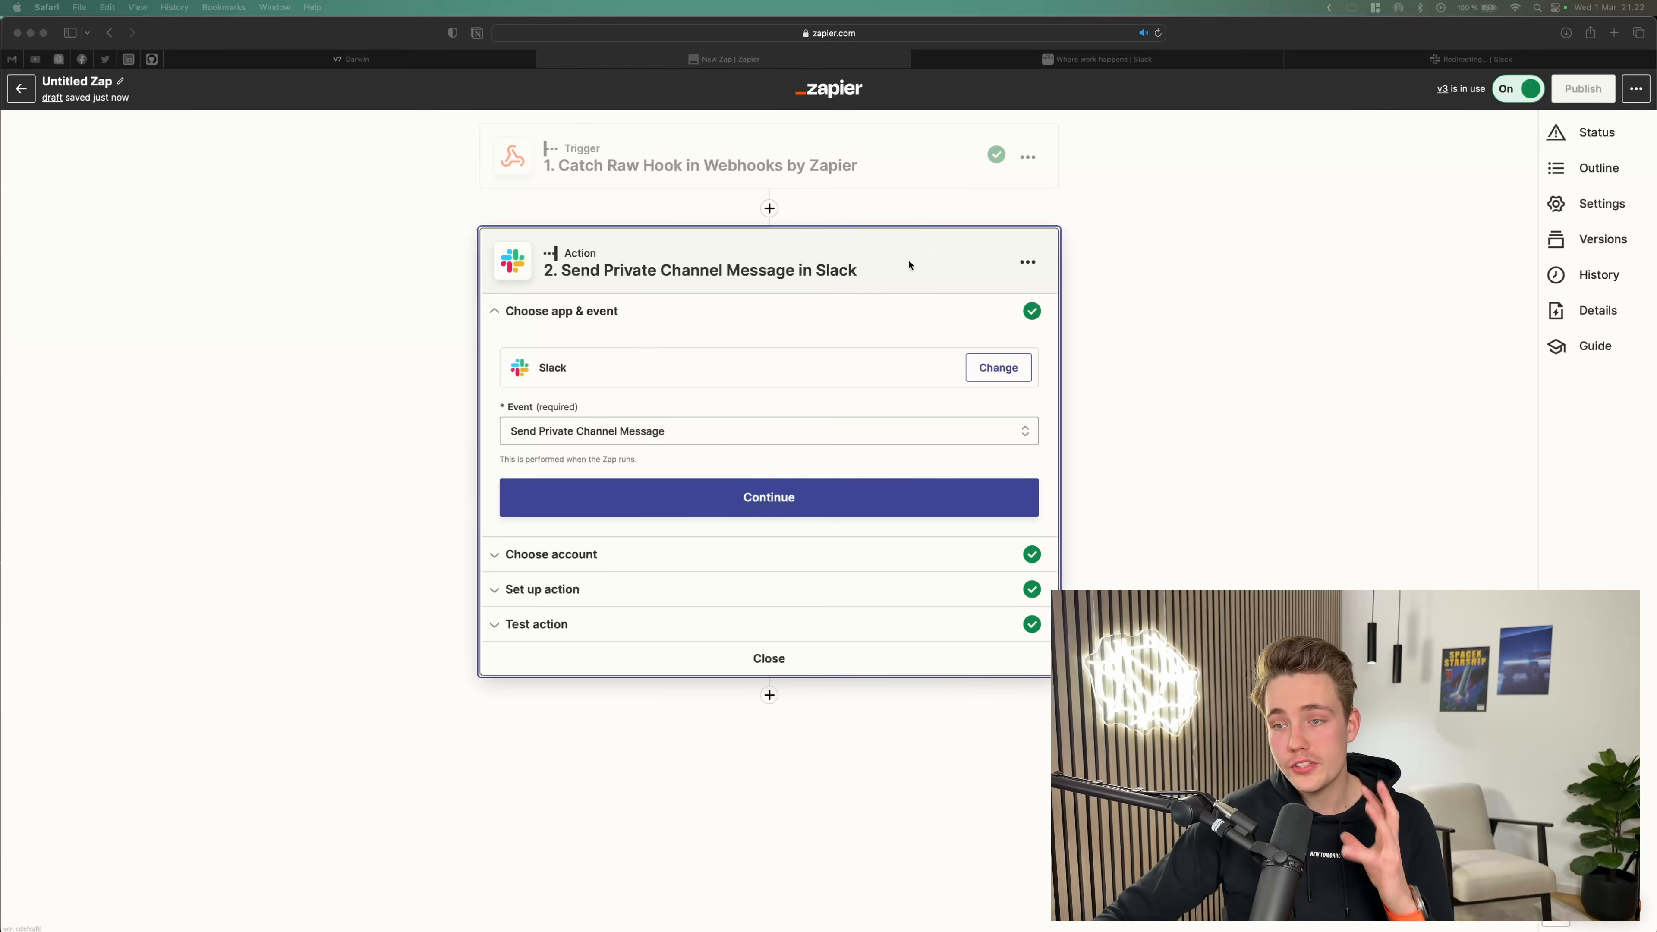
Step: Open the Catch Raw Hook trigger and examine its test request data and webhook URL
double_click(623, 166)
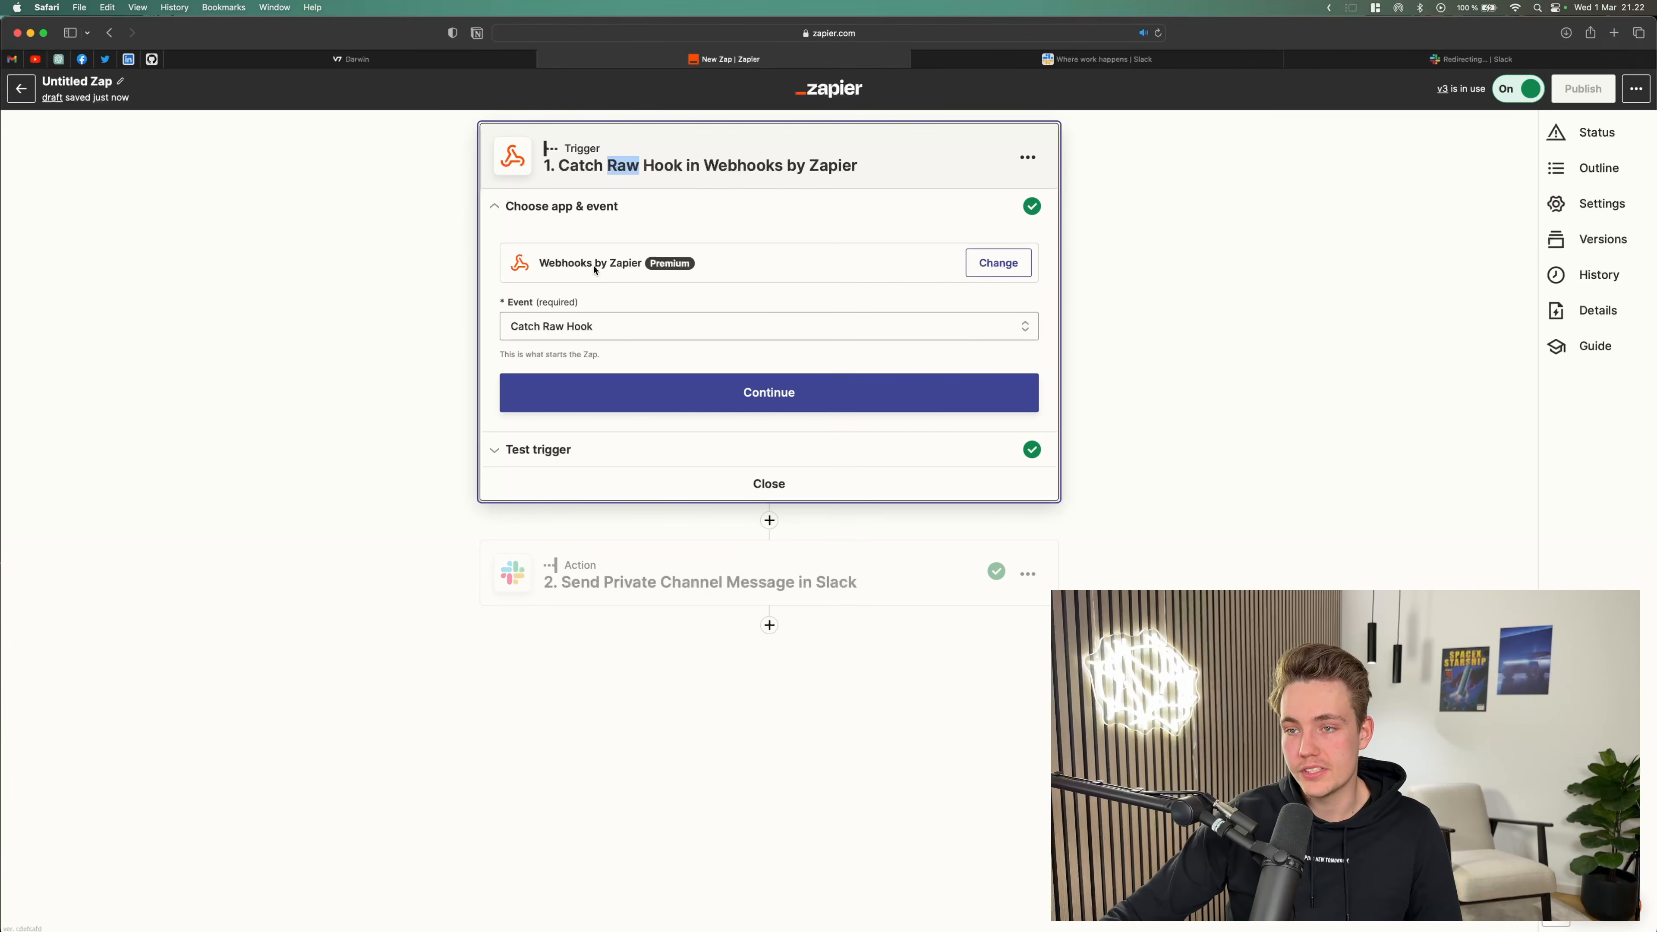
click(585, 327)
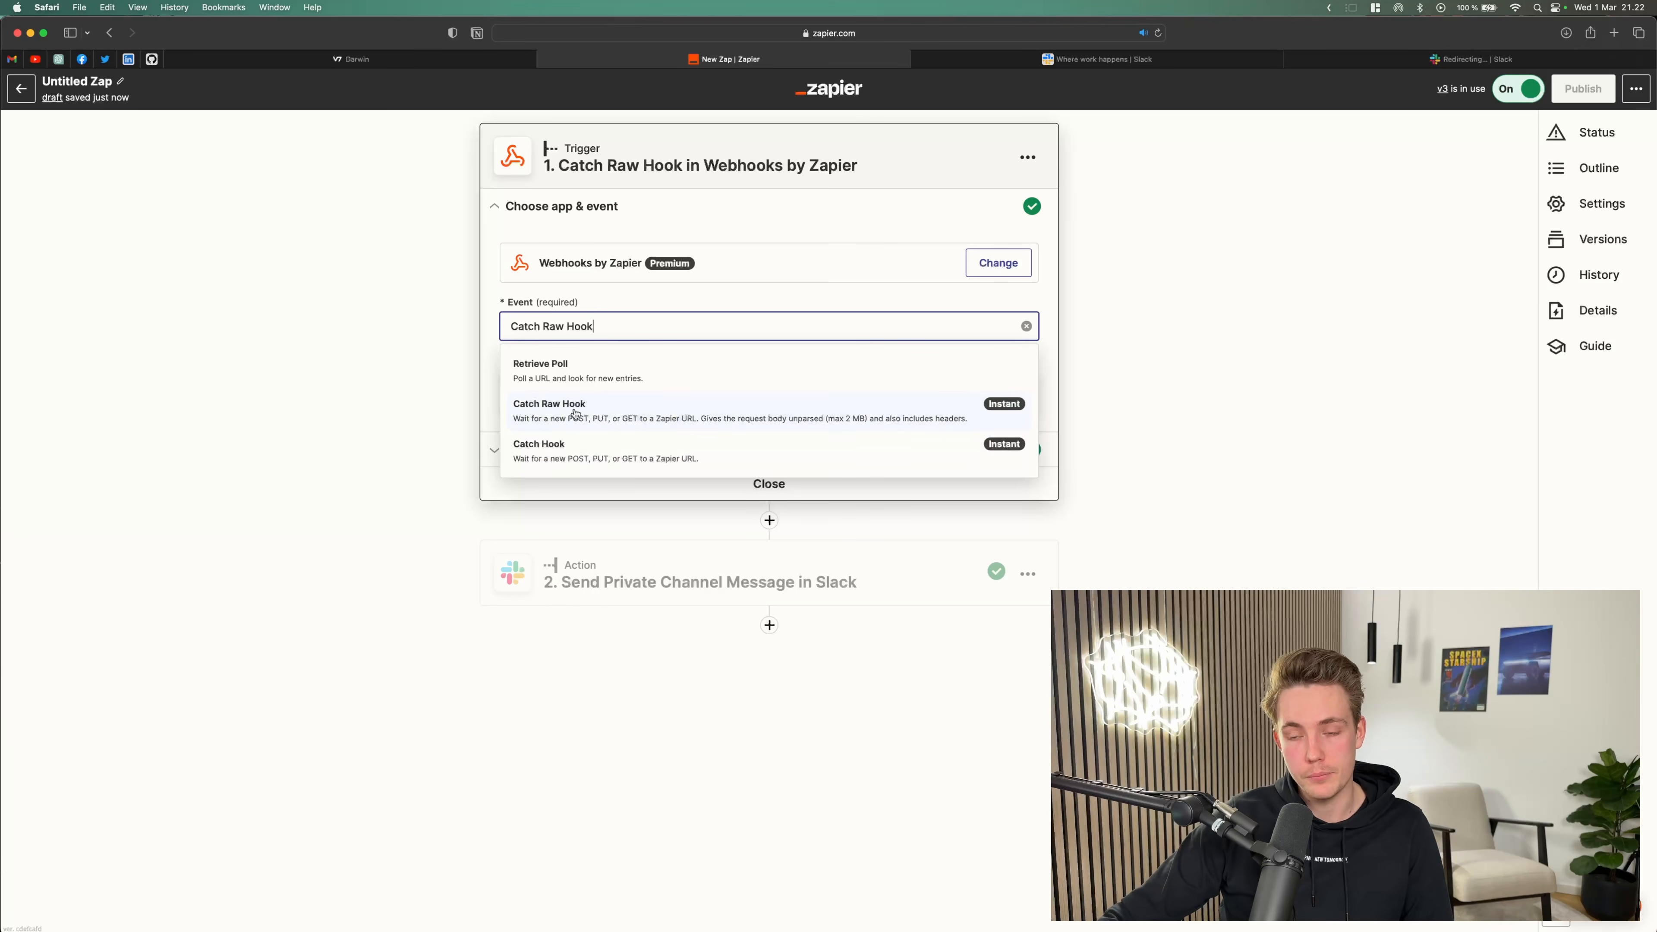
click(735, 419)
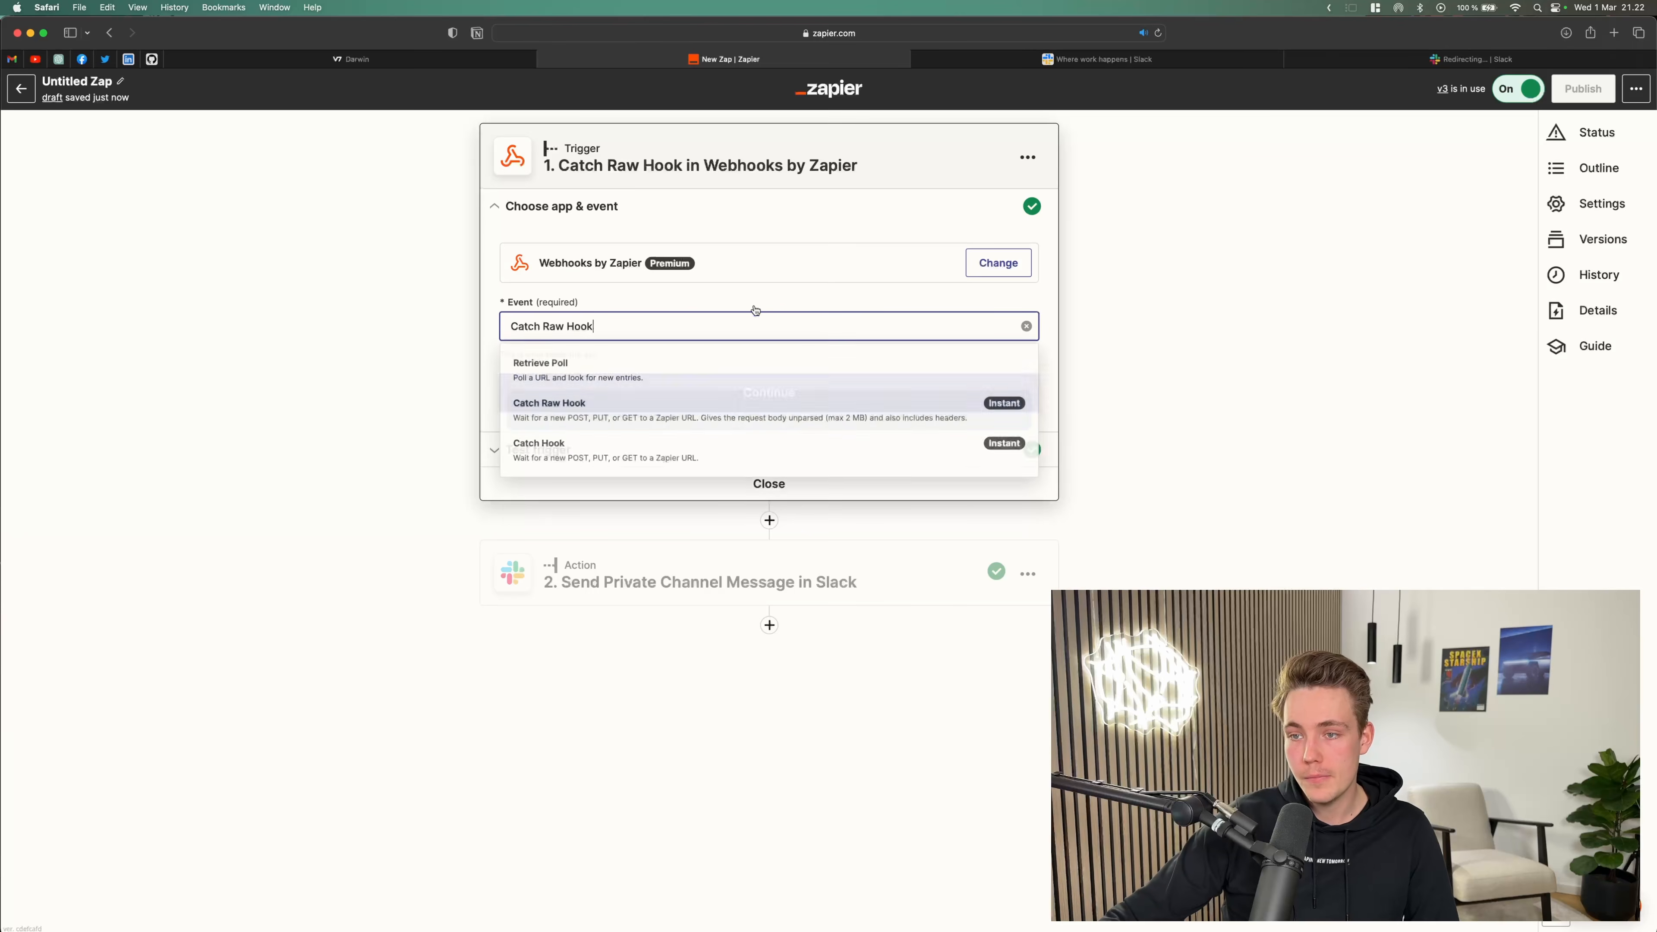
click(567, 416)
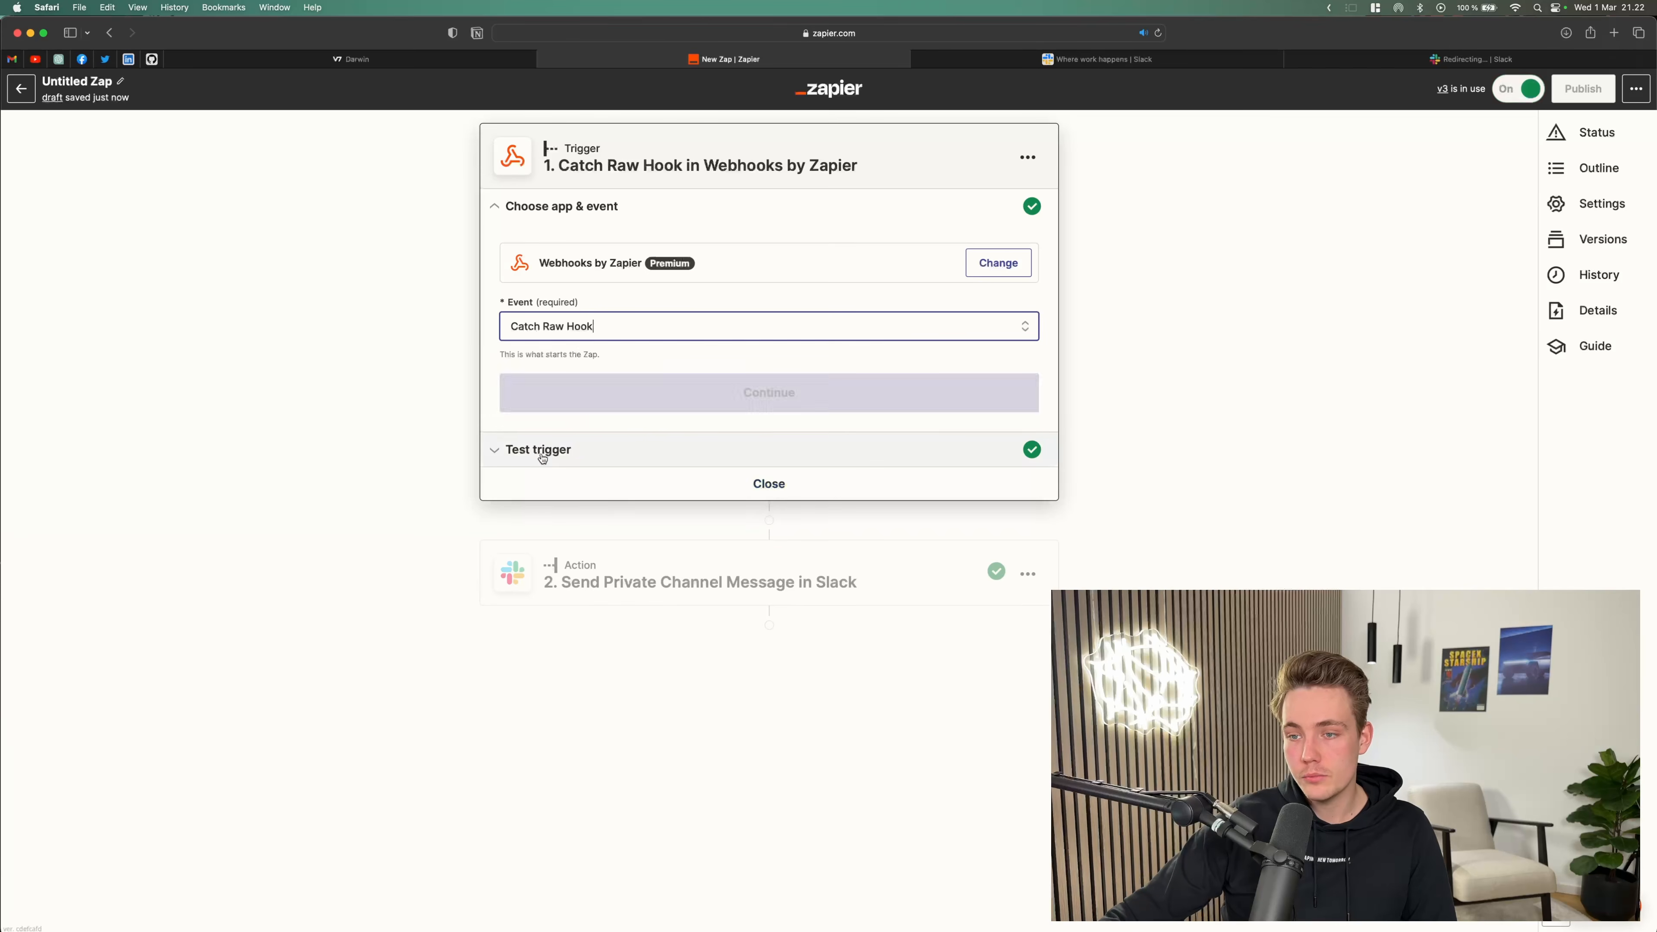
click(568, 453)
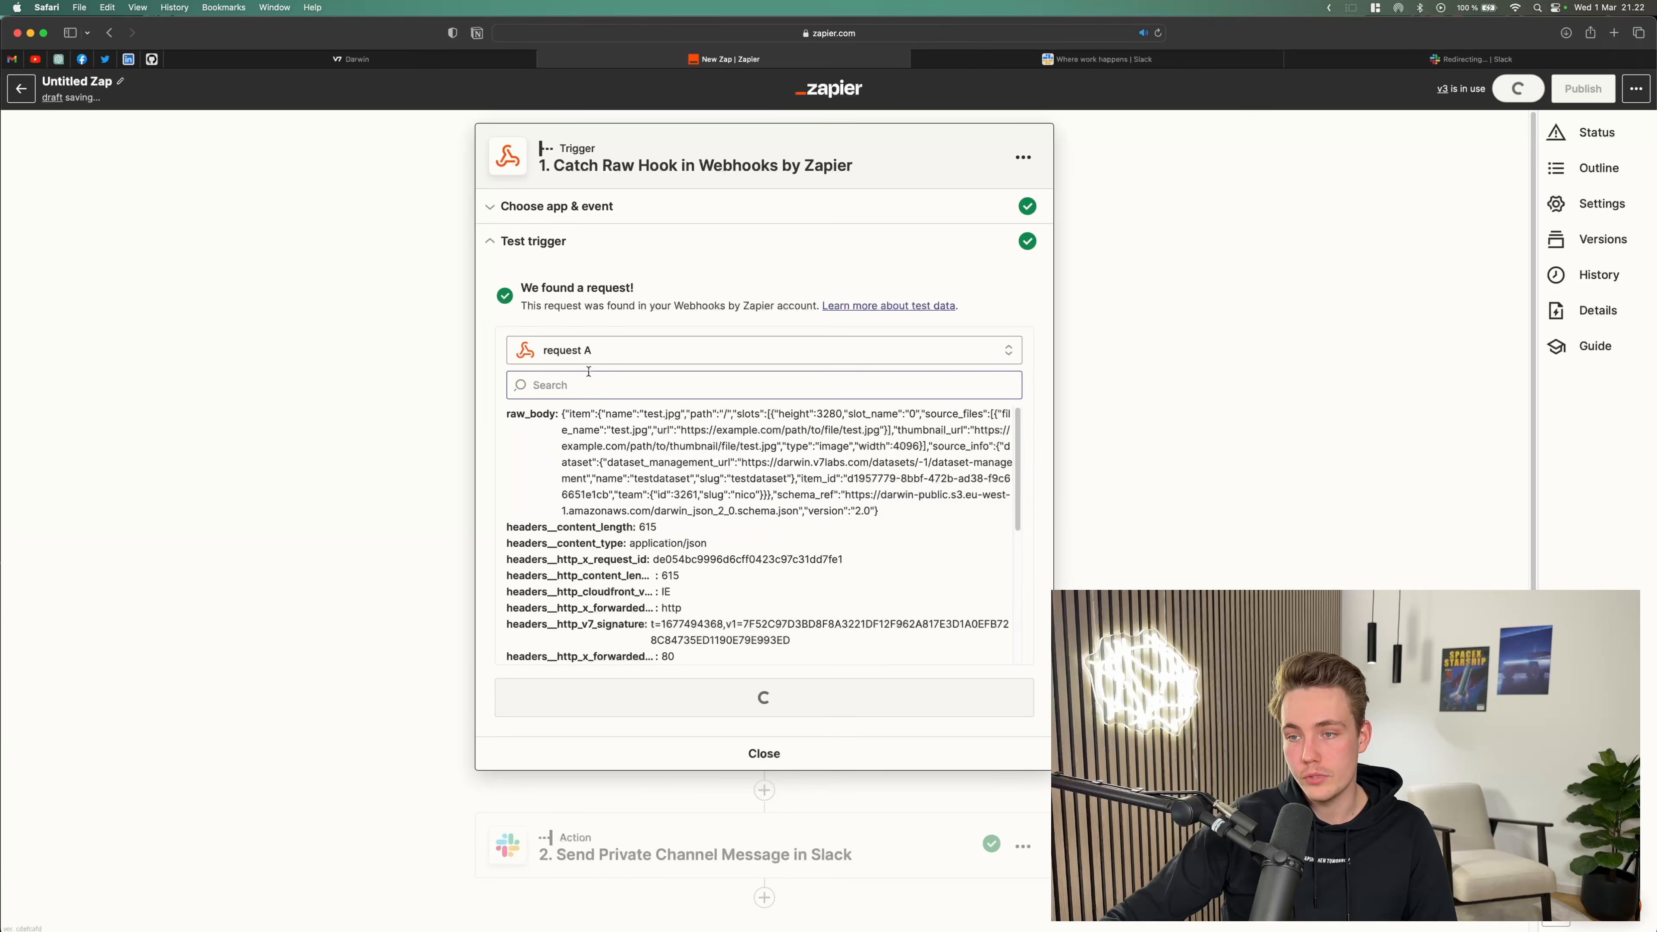
scroll(649, 632, down, 10)
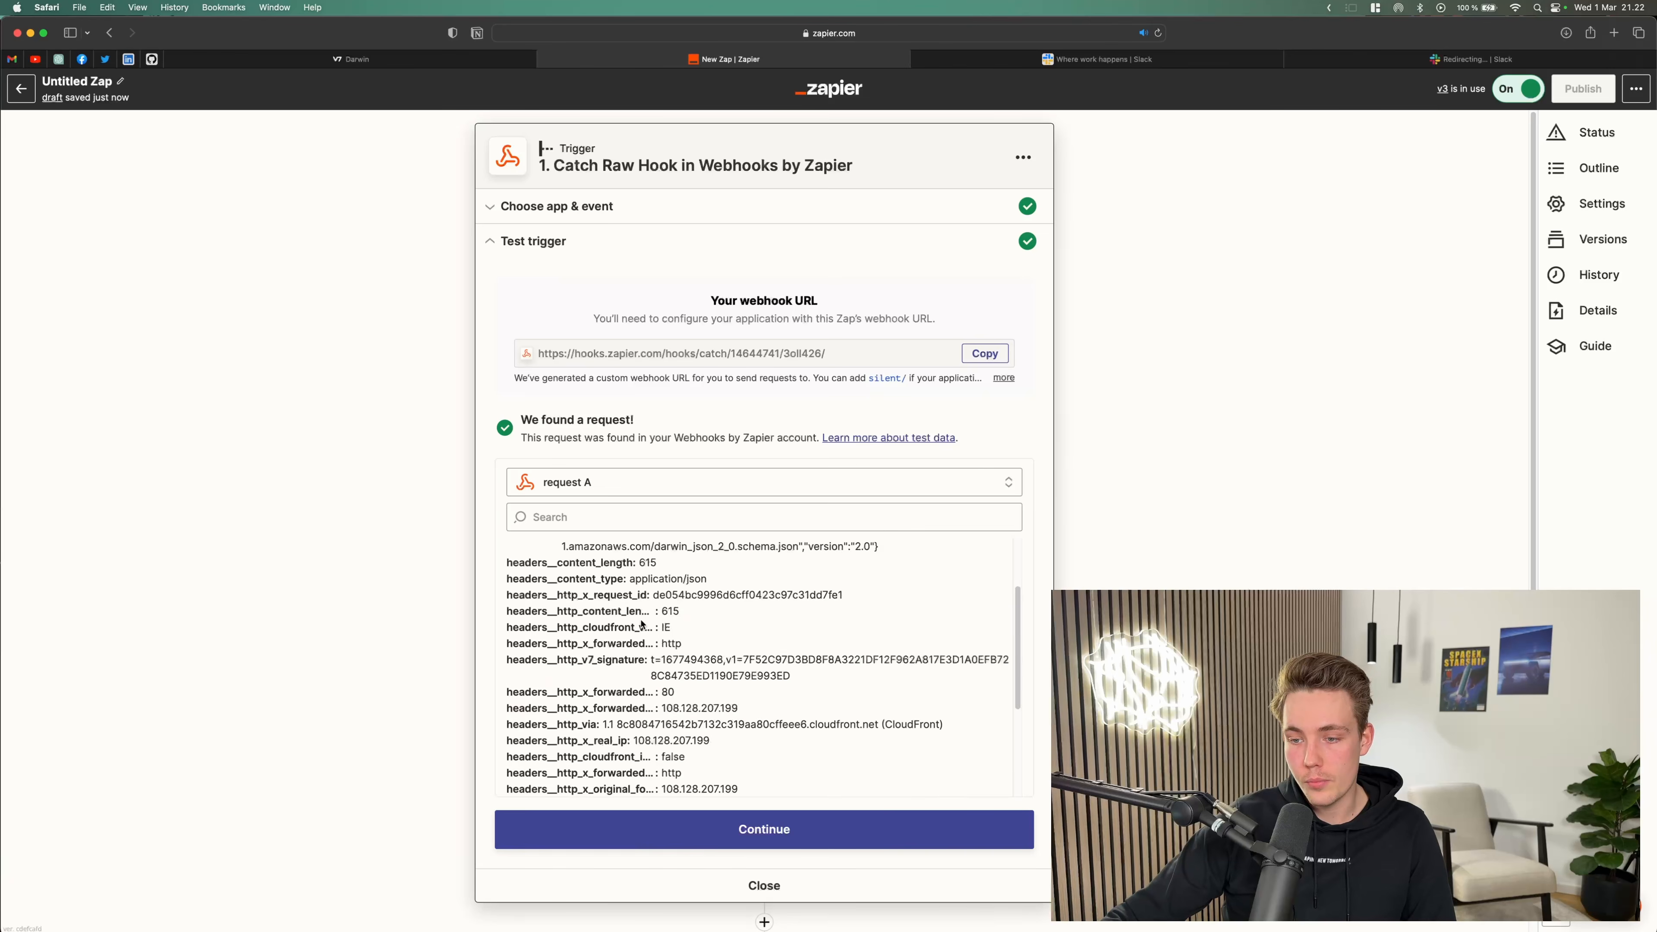
scroll(649, 523, up, 5)
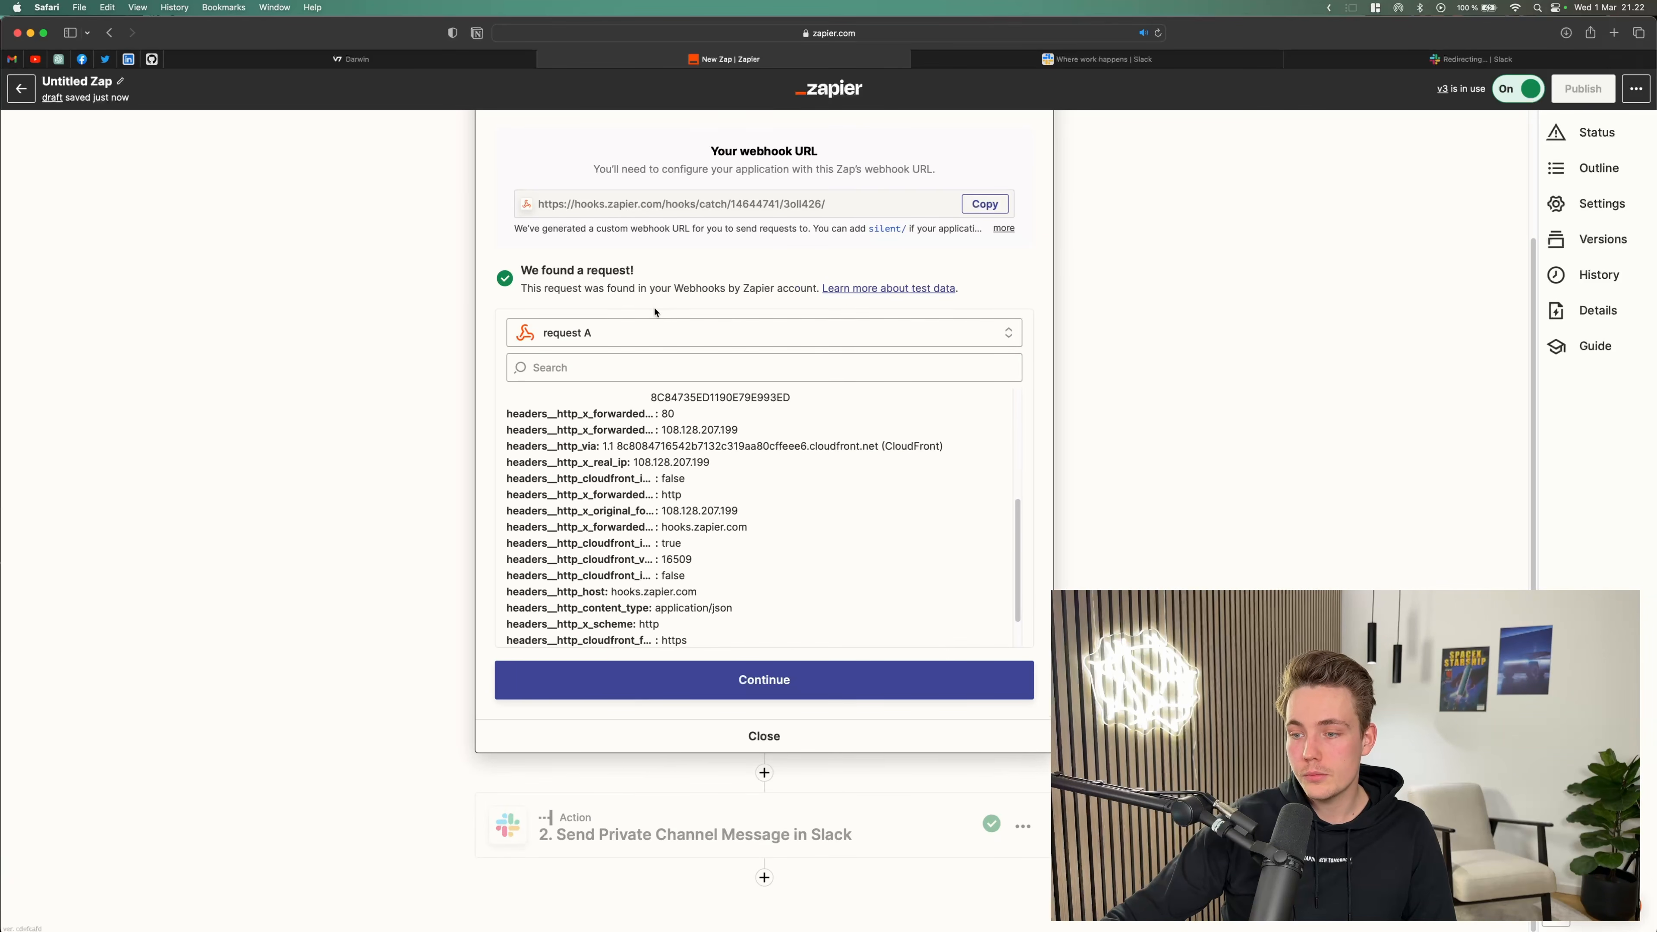
scroll(654, 318, up, 3)
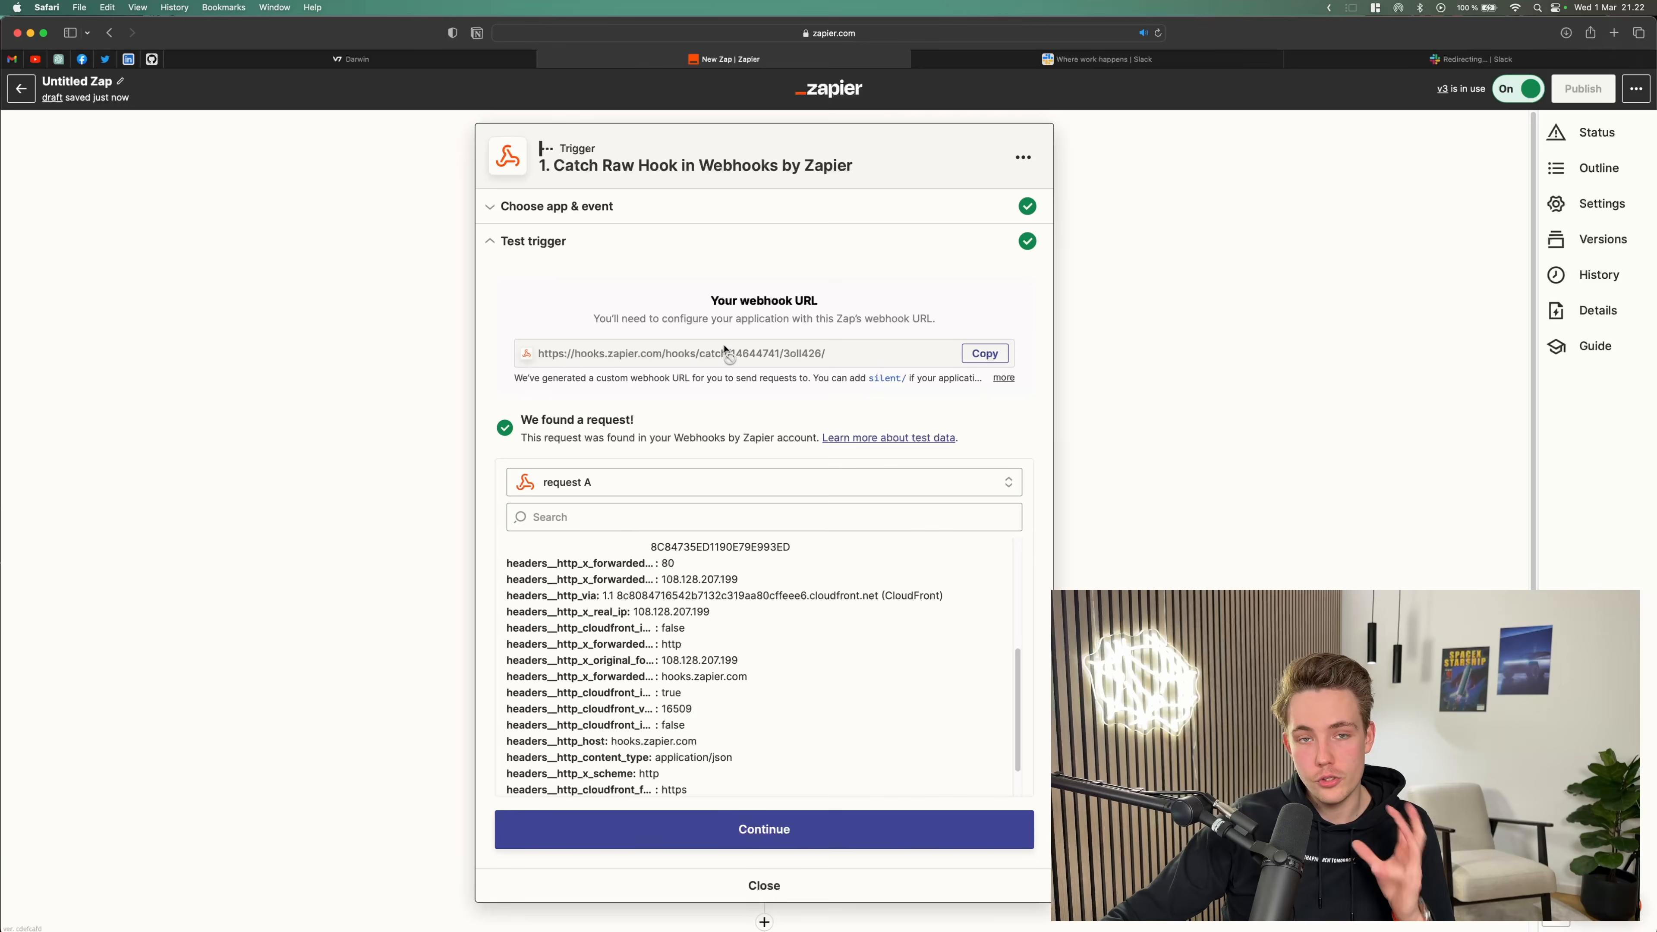
Step: Copy the Zap's webhook URL, paste it as the Webhook stage's URL in the Darwin workflow, and run a test
click(984, 353)
click(425, 59)
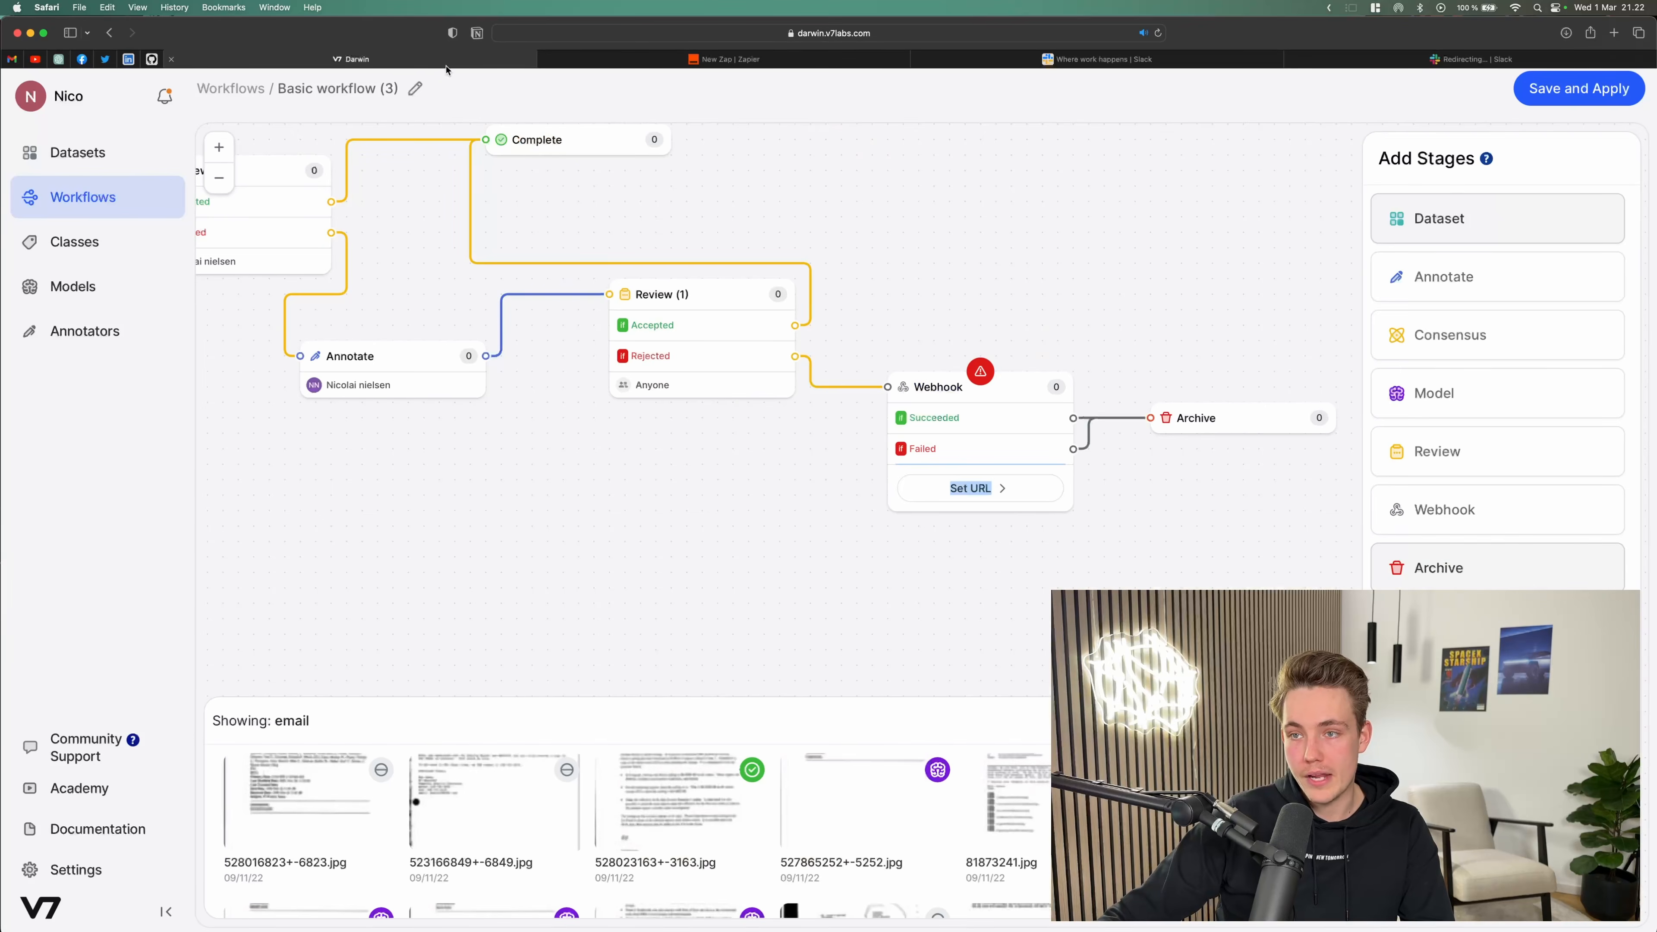
click(1000, 442)
click(1417, 325)
key(super+v)
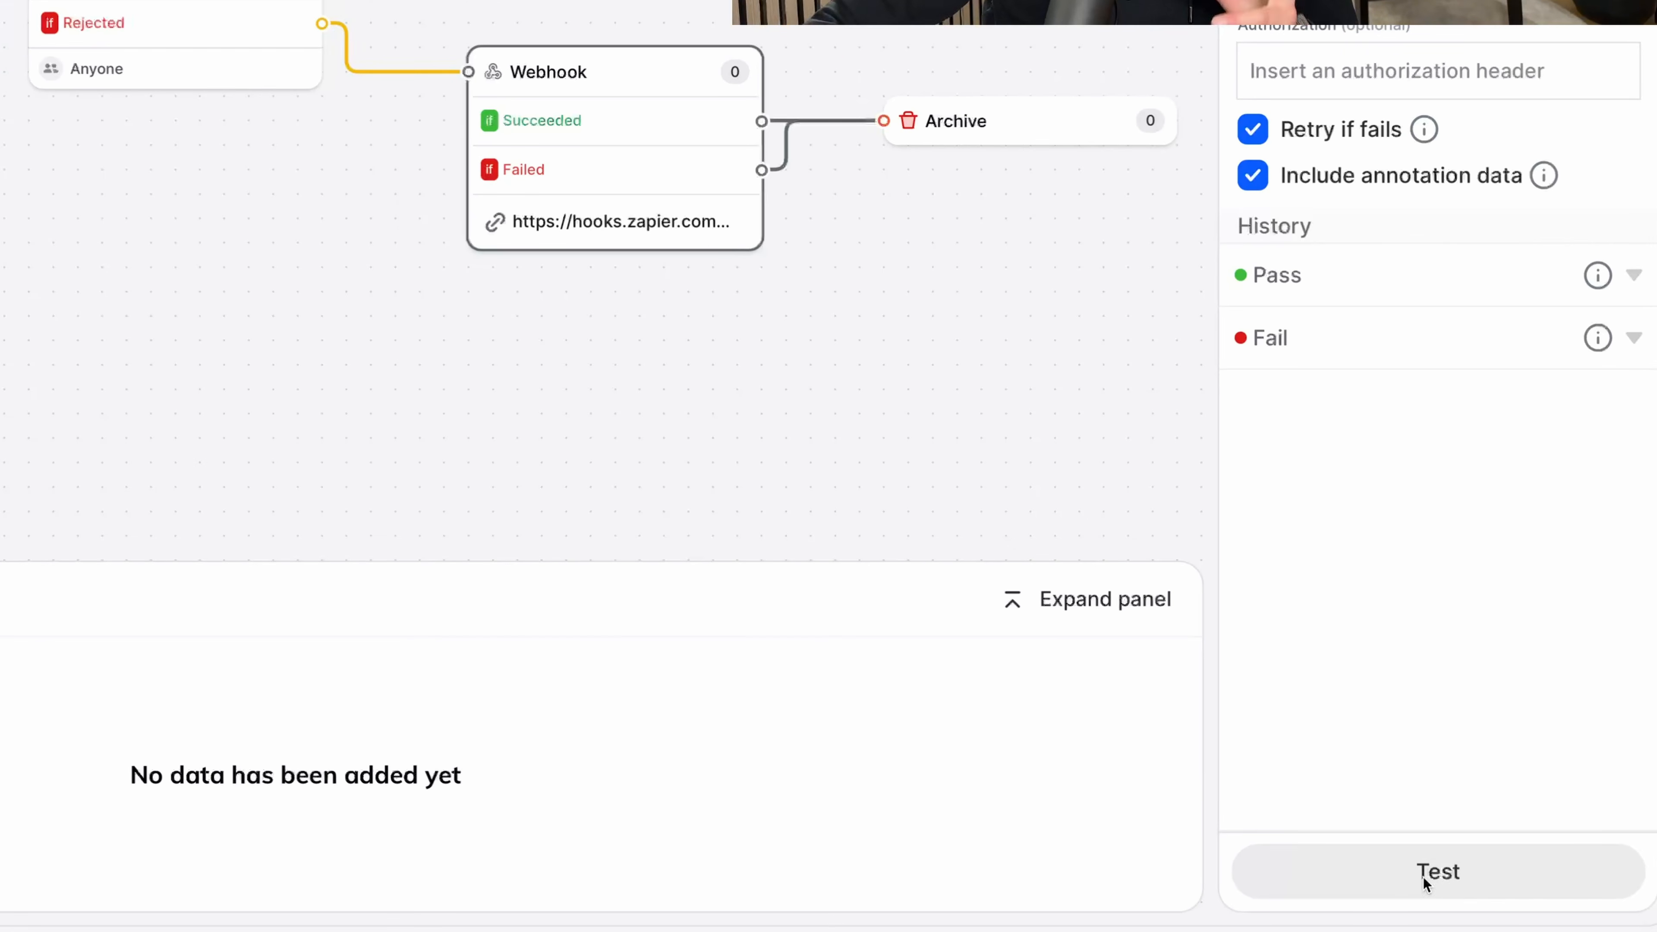
click(1417, 876)
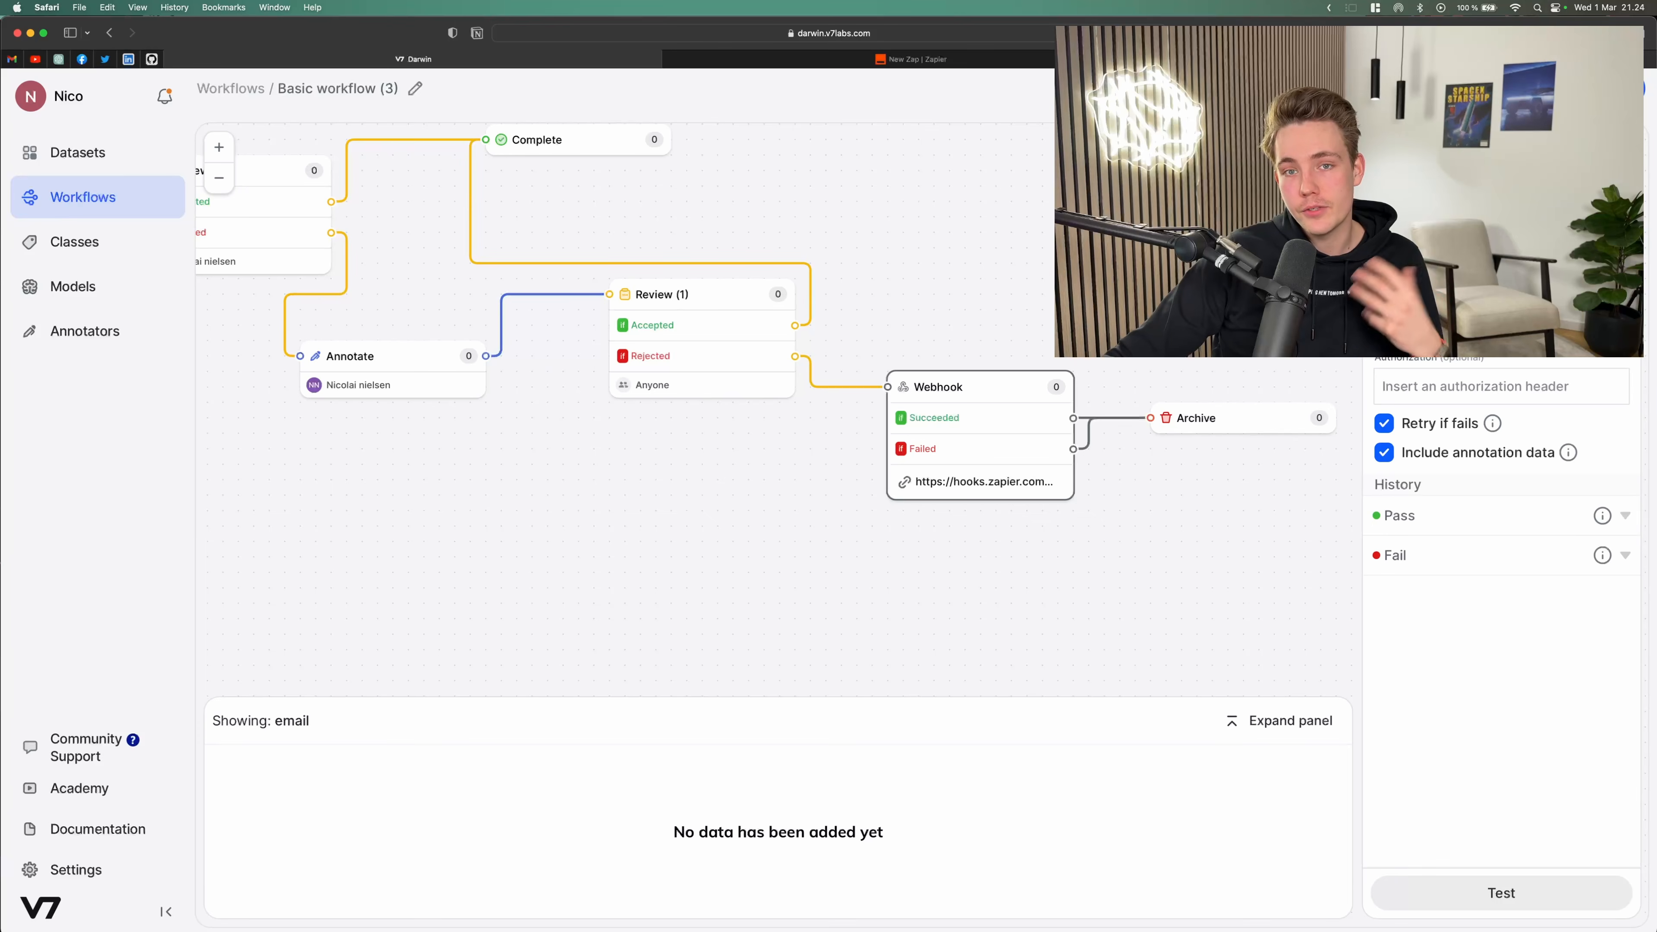
Step: Examine the test messages posted in the Slack general channel
key(ctrl+Tab)
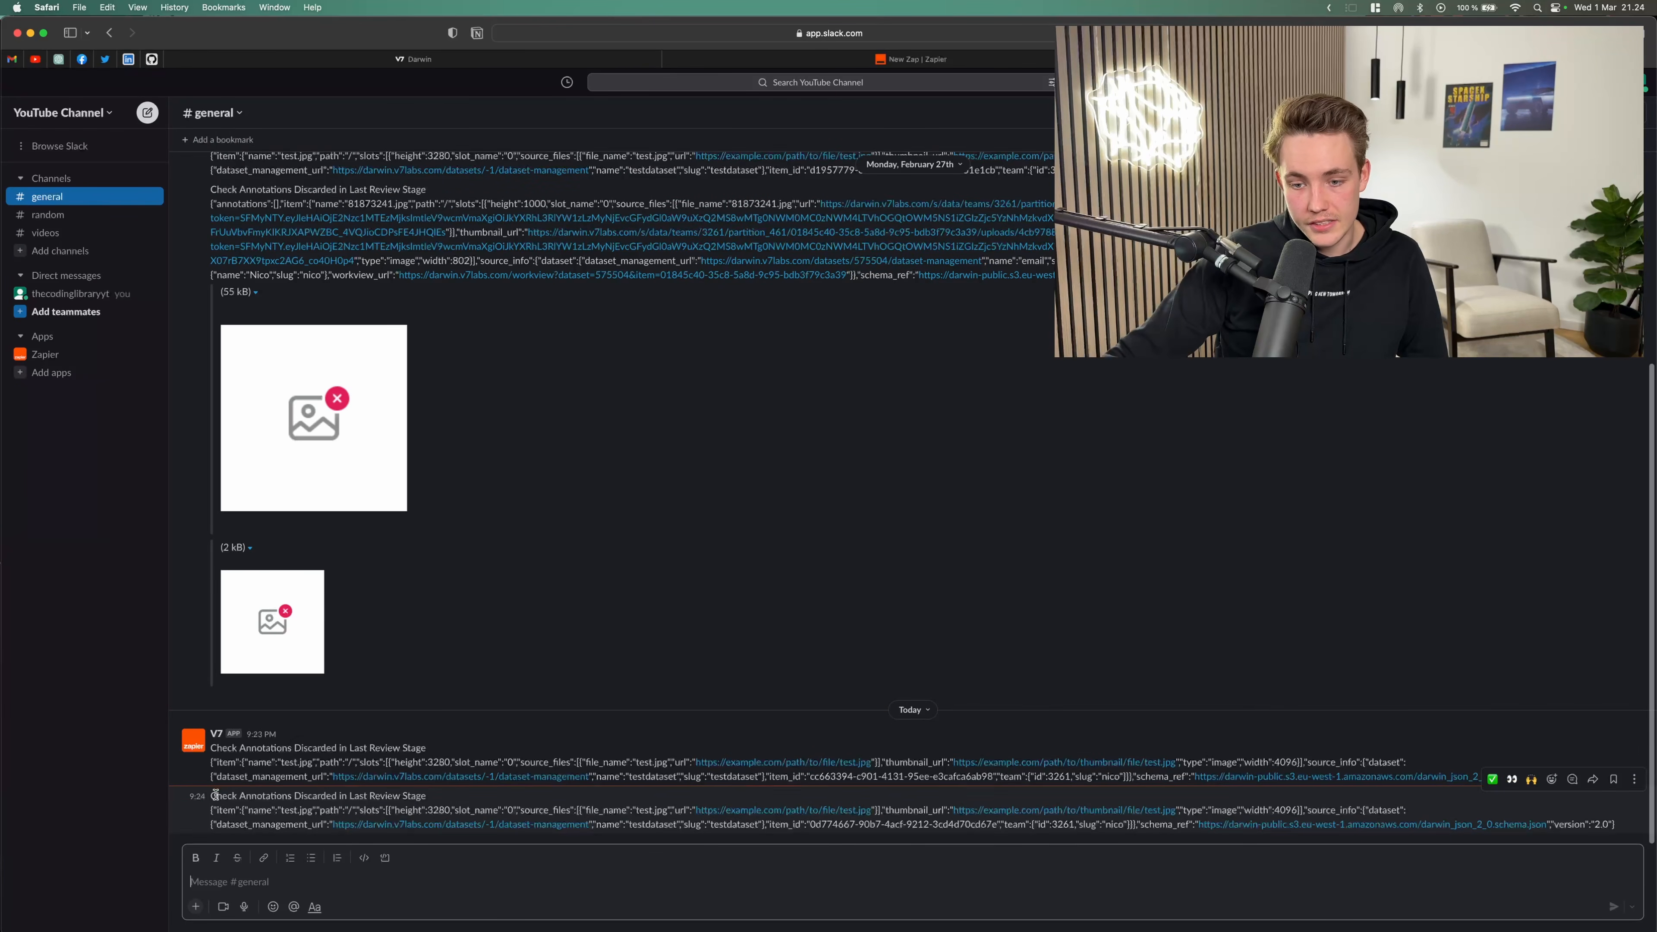
drag(212, 795, 437, 797)
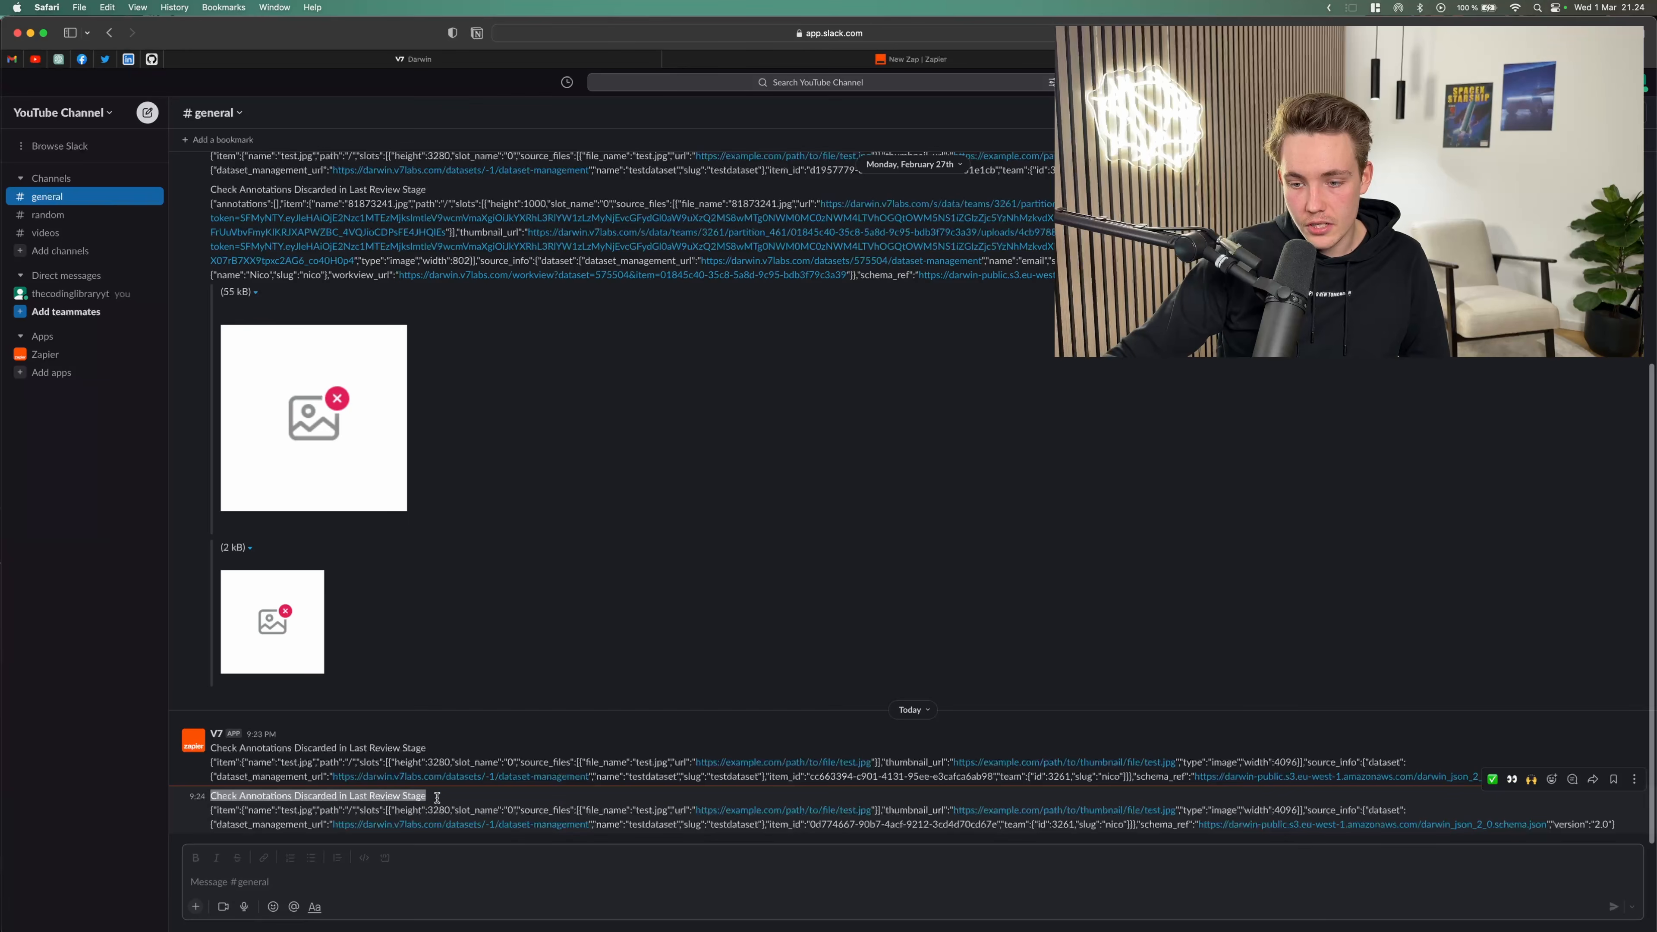
click(435, 798)
drag(210, 812, 513, 830)
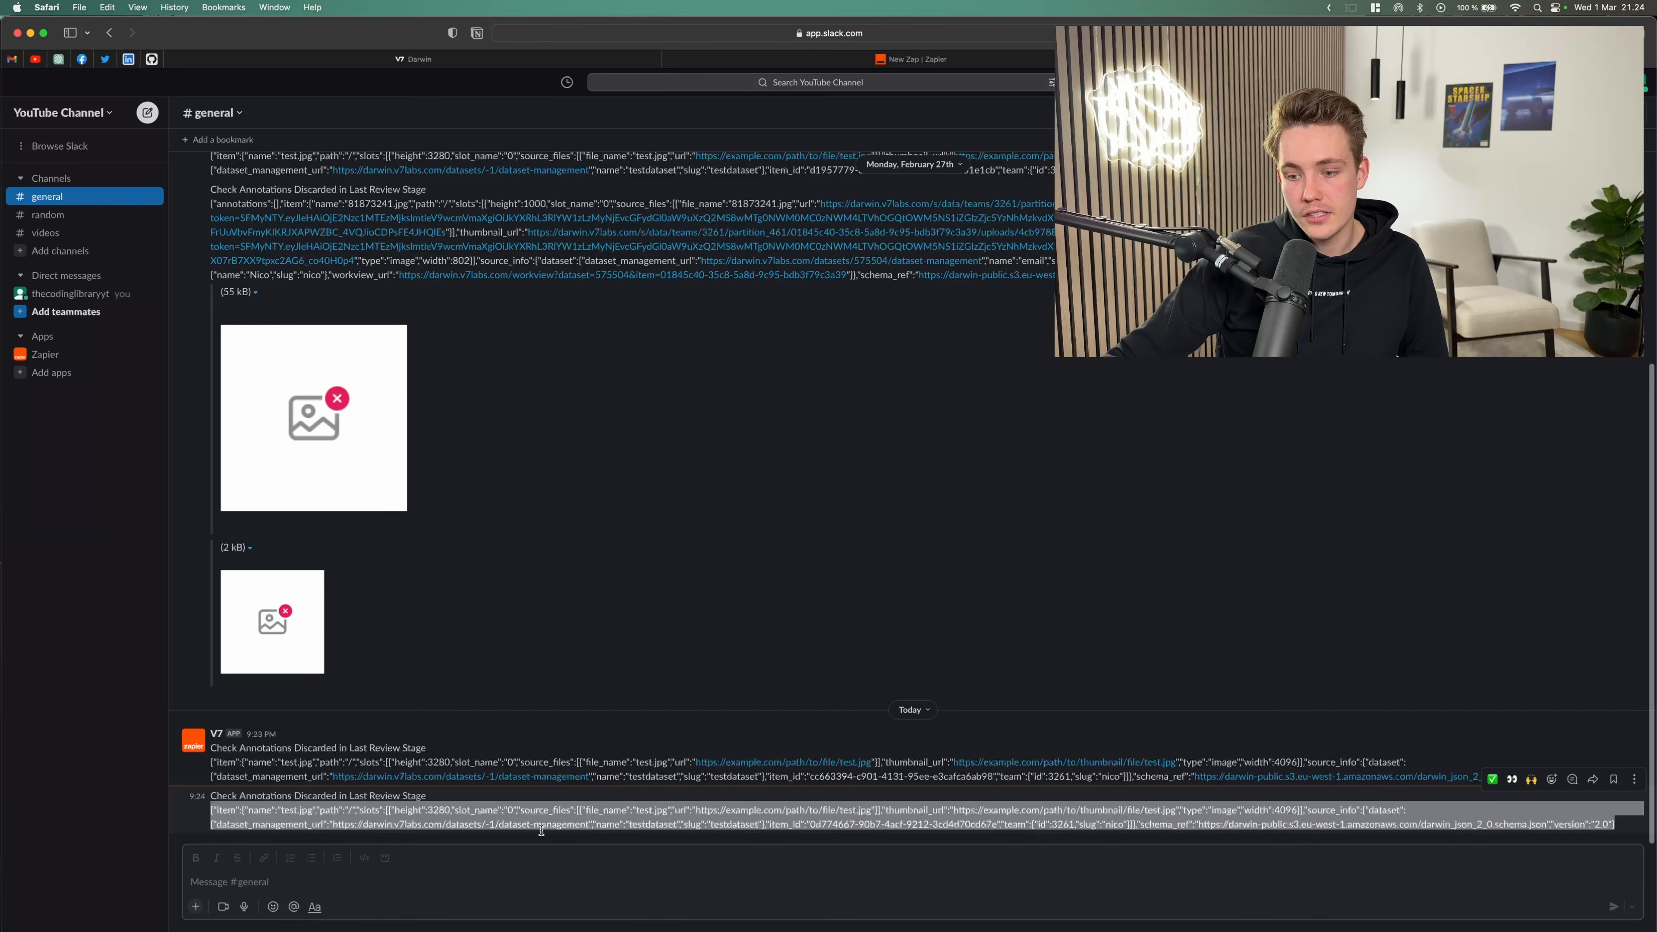
click(892, 809)
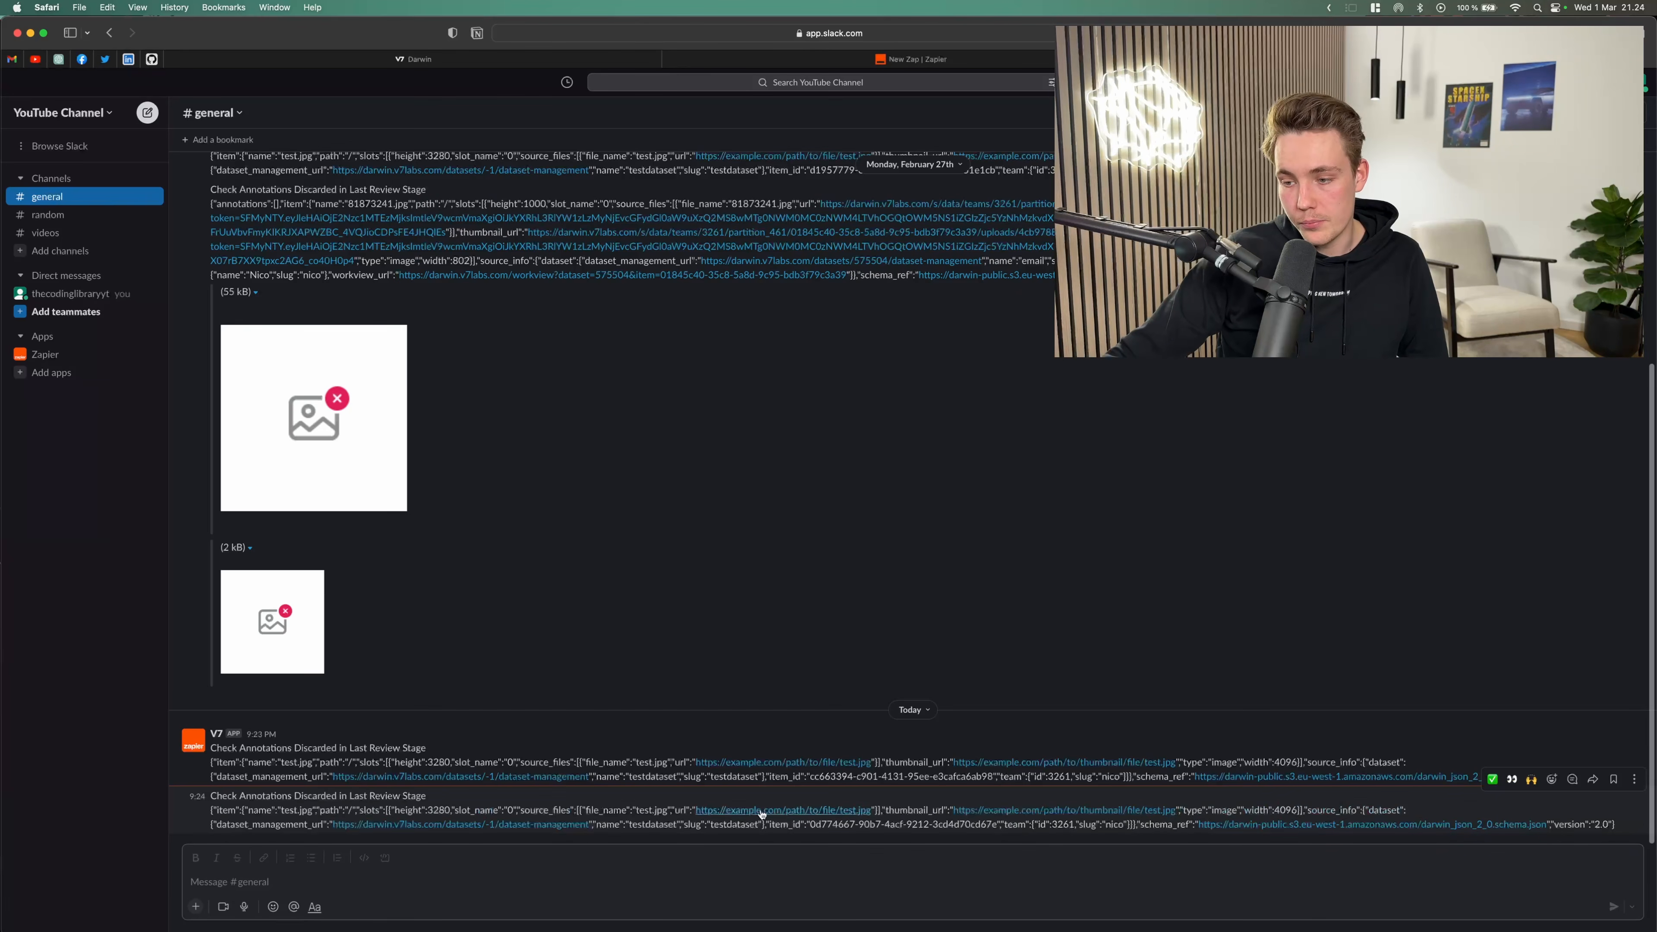
drag(567, 810, 852, 824)
drag(658, 824, 956, 833)
click(956, 833)
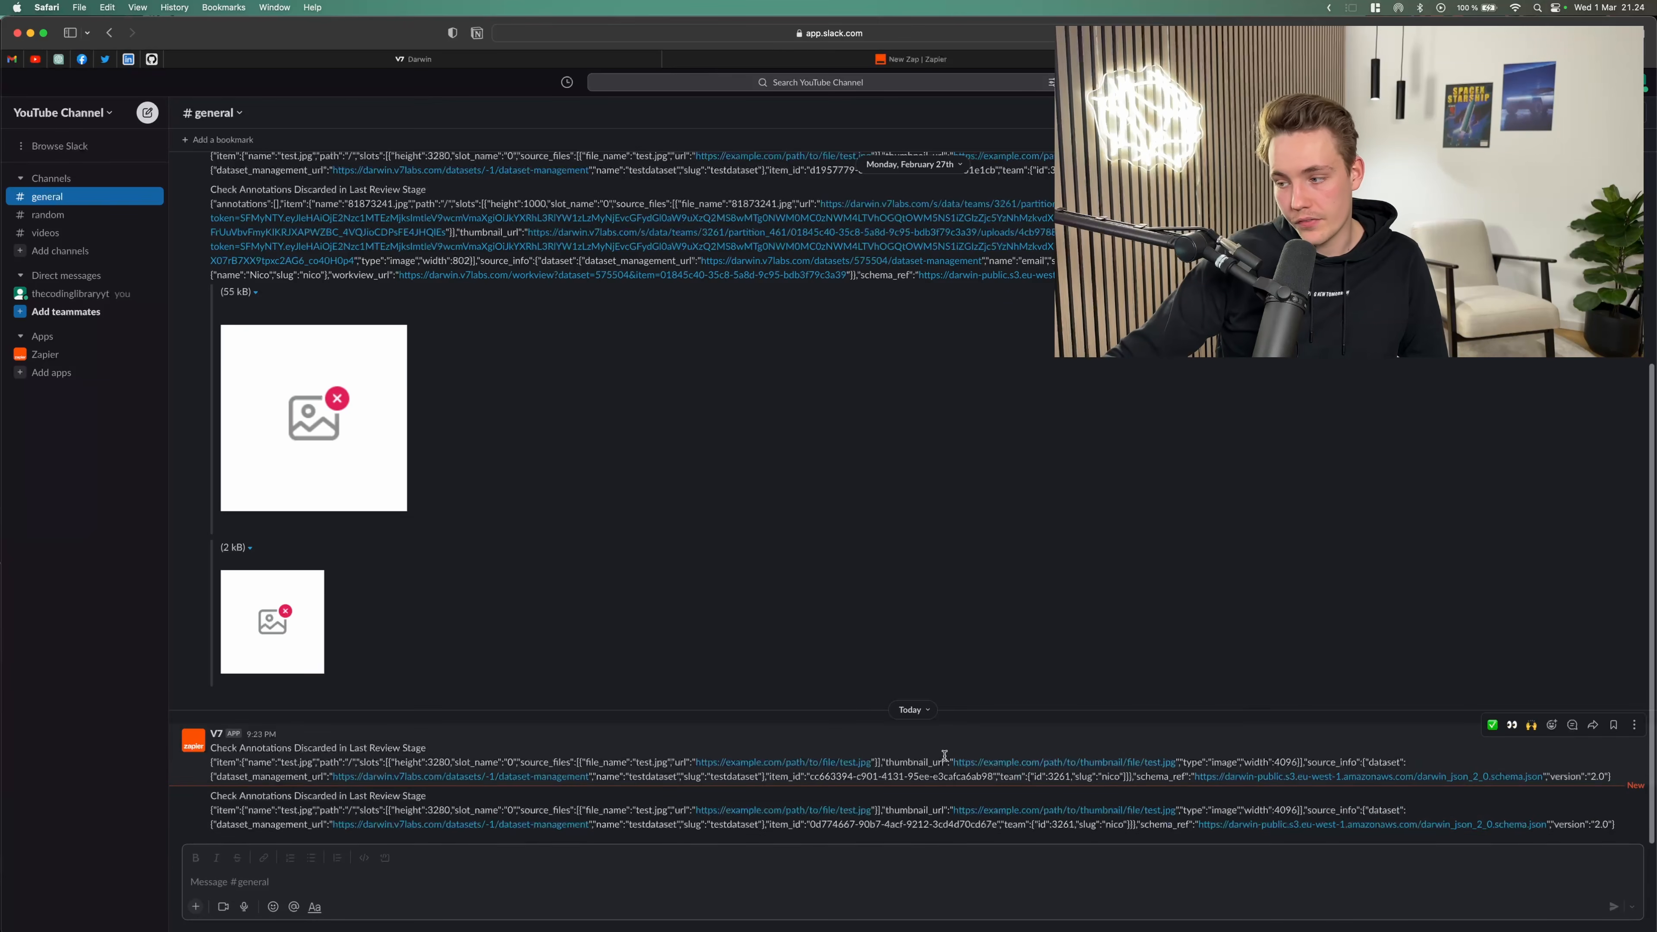
Step: Select document 528028533+-8534.jpg and move it to the Webhook stage
click(517, 65)
drag(1066, 336, 1055, 354)
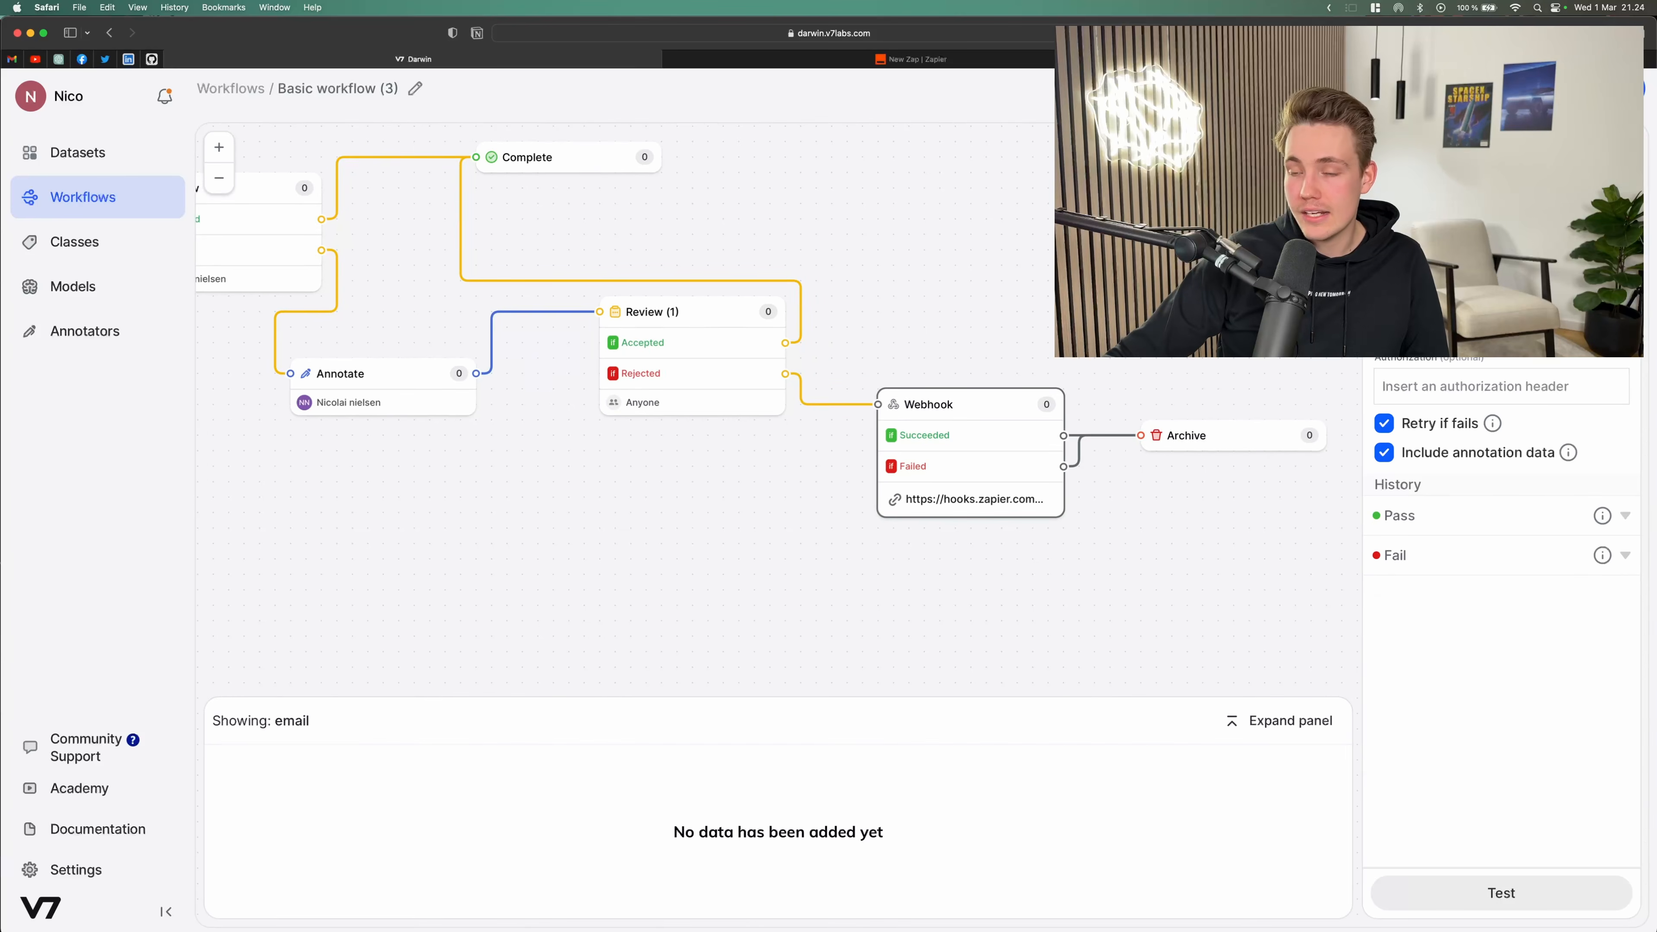
drag(631, 534, 707, 562)
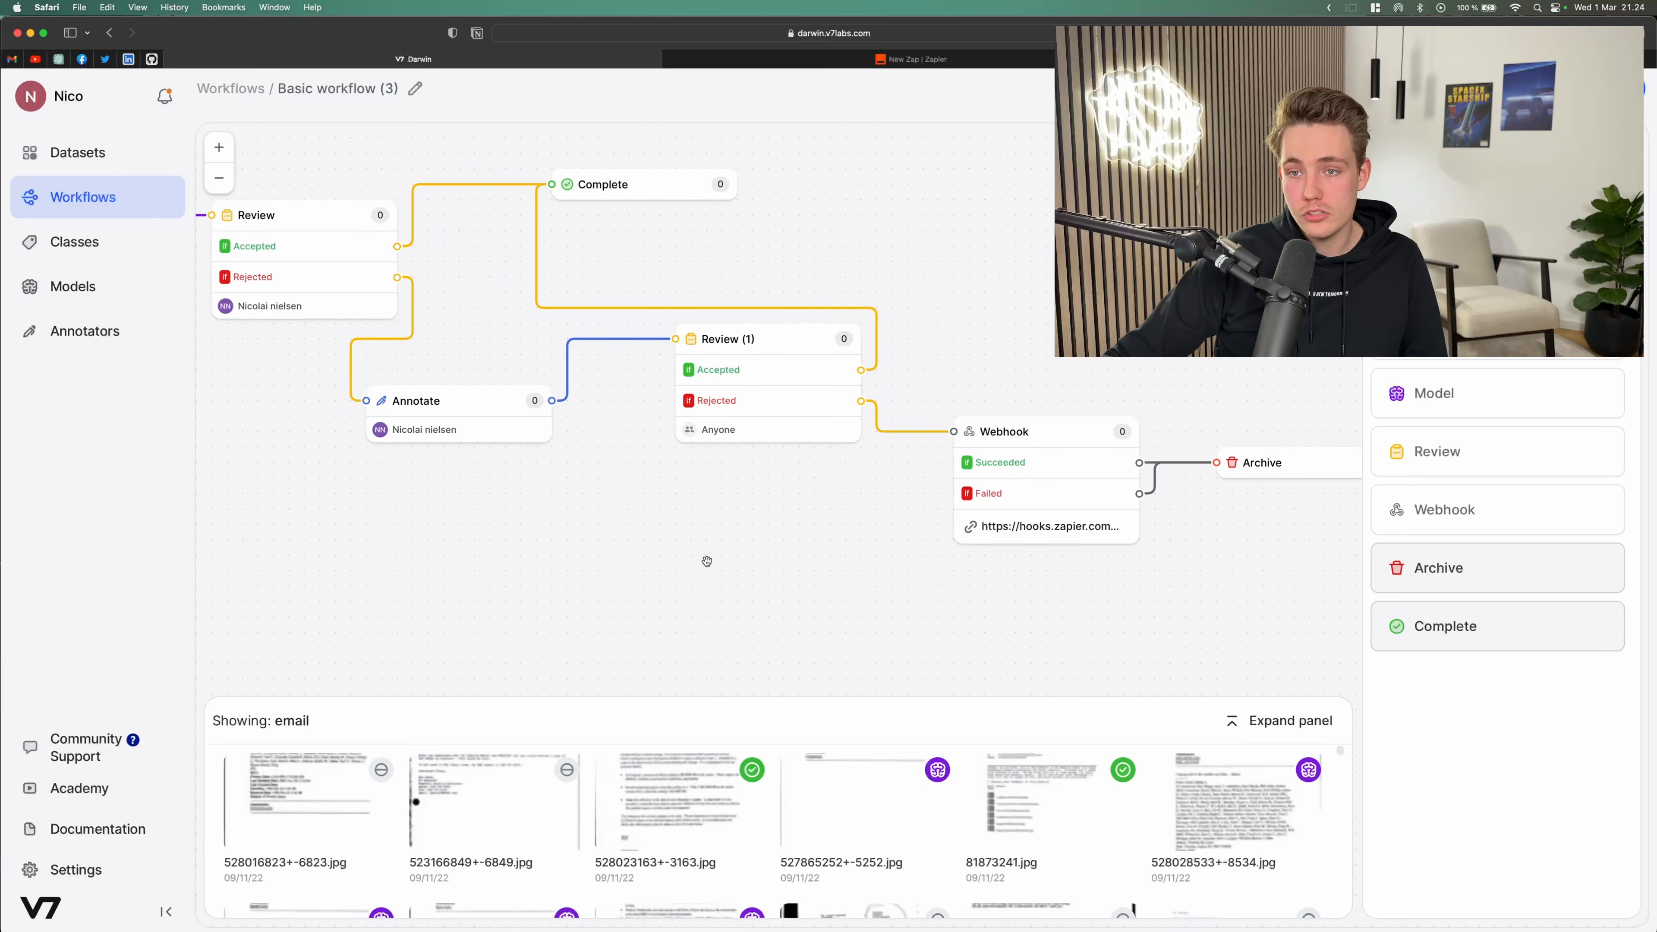
mouse_move(1072, 325)
mouse_down()
mouse_move(1077, 394)
mouse_move(1064, 353)
mouse_up()
scroll(1077, 395, down, 3)
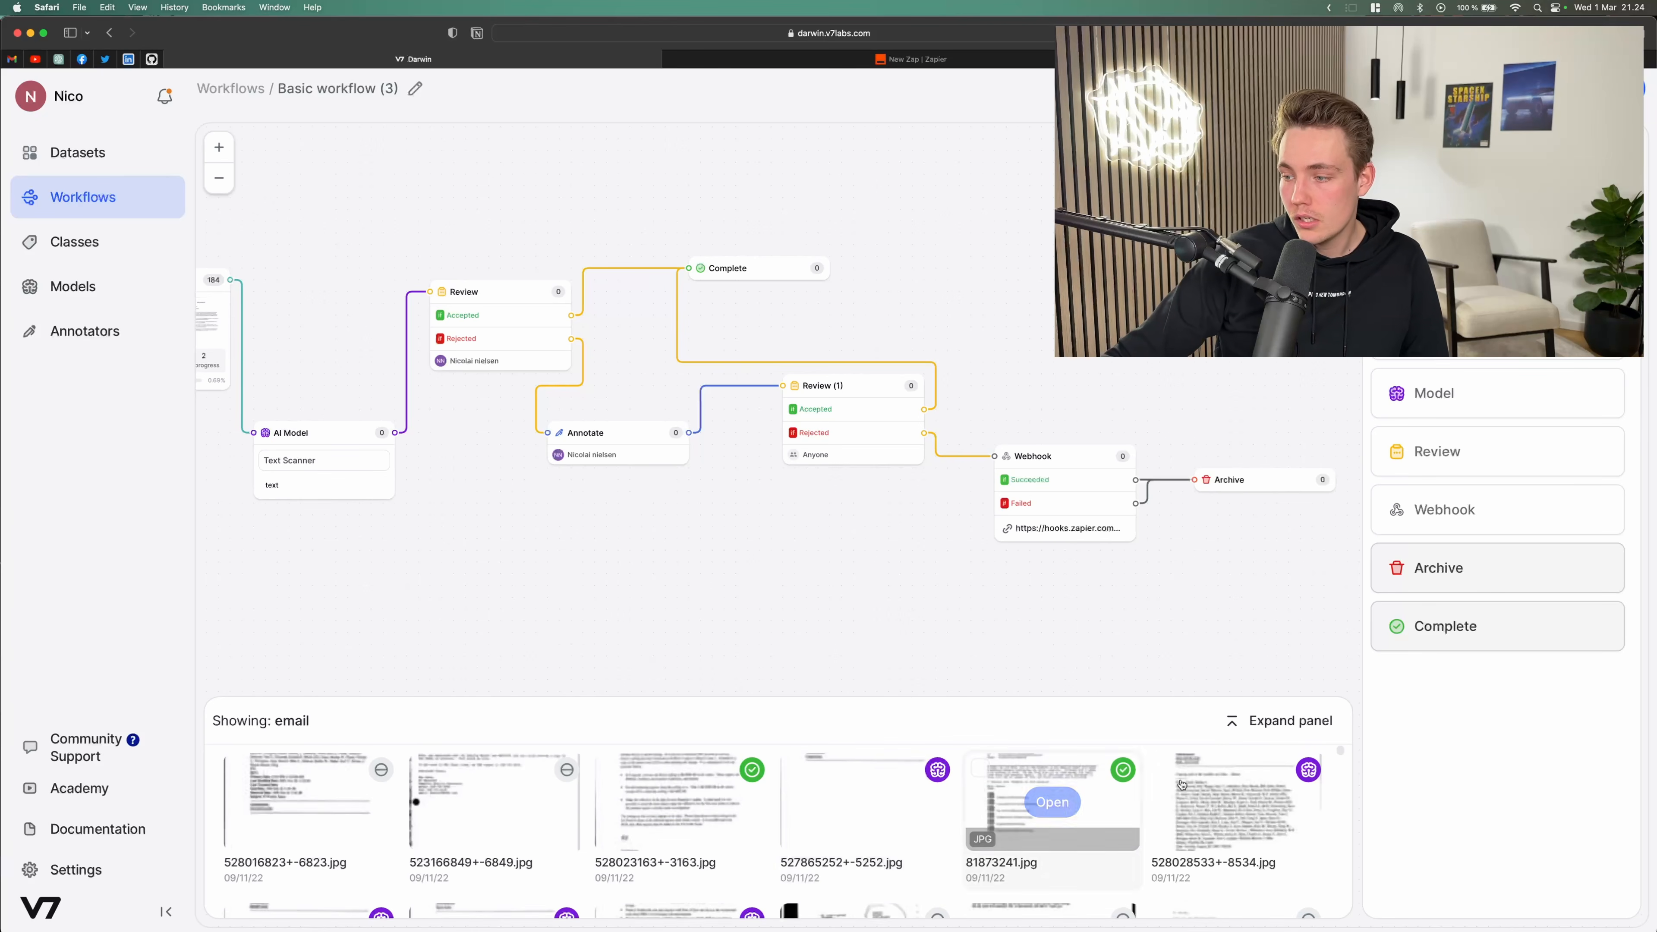
click(1165, 768)
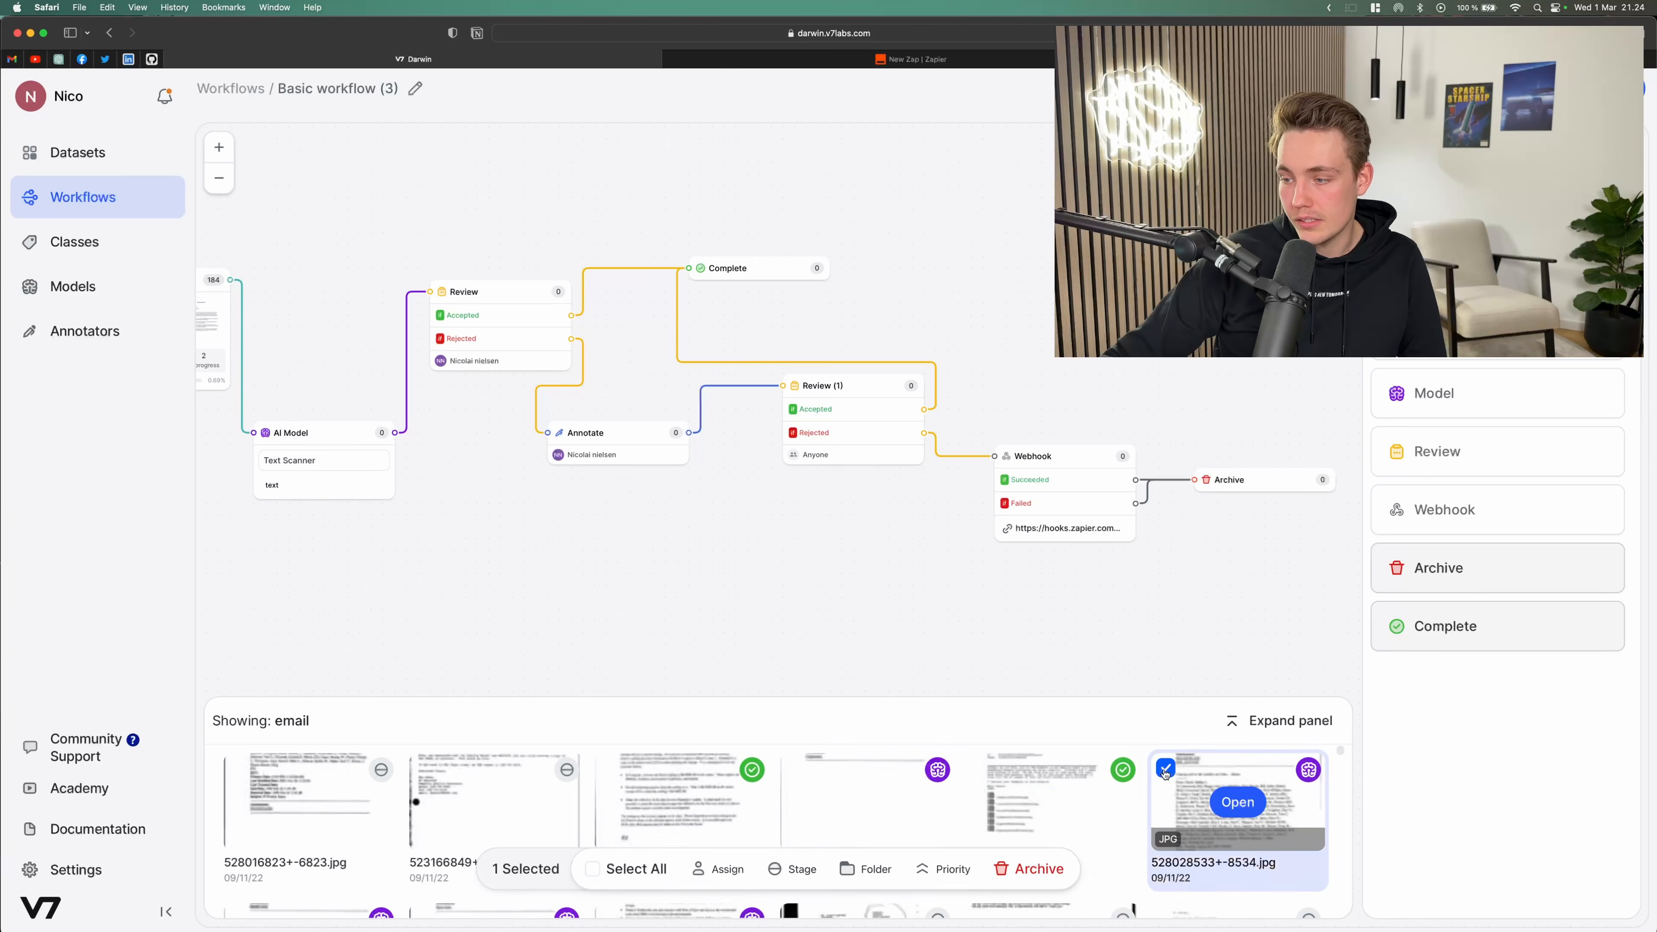
click(792, 869)
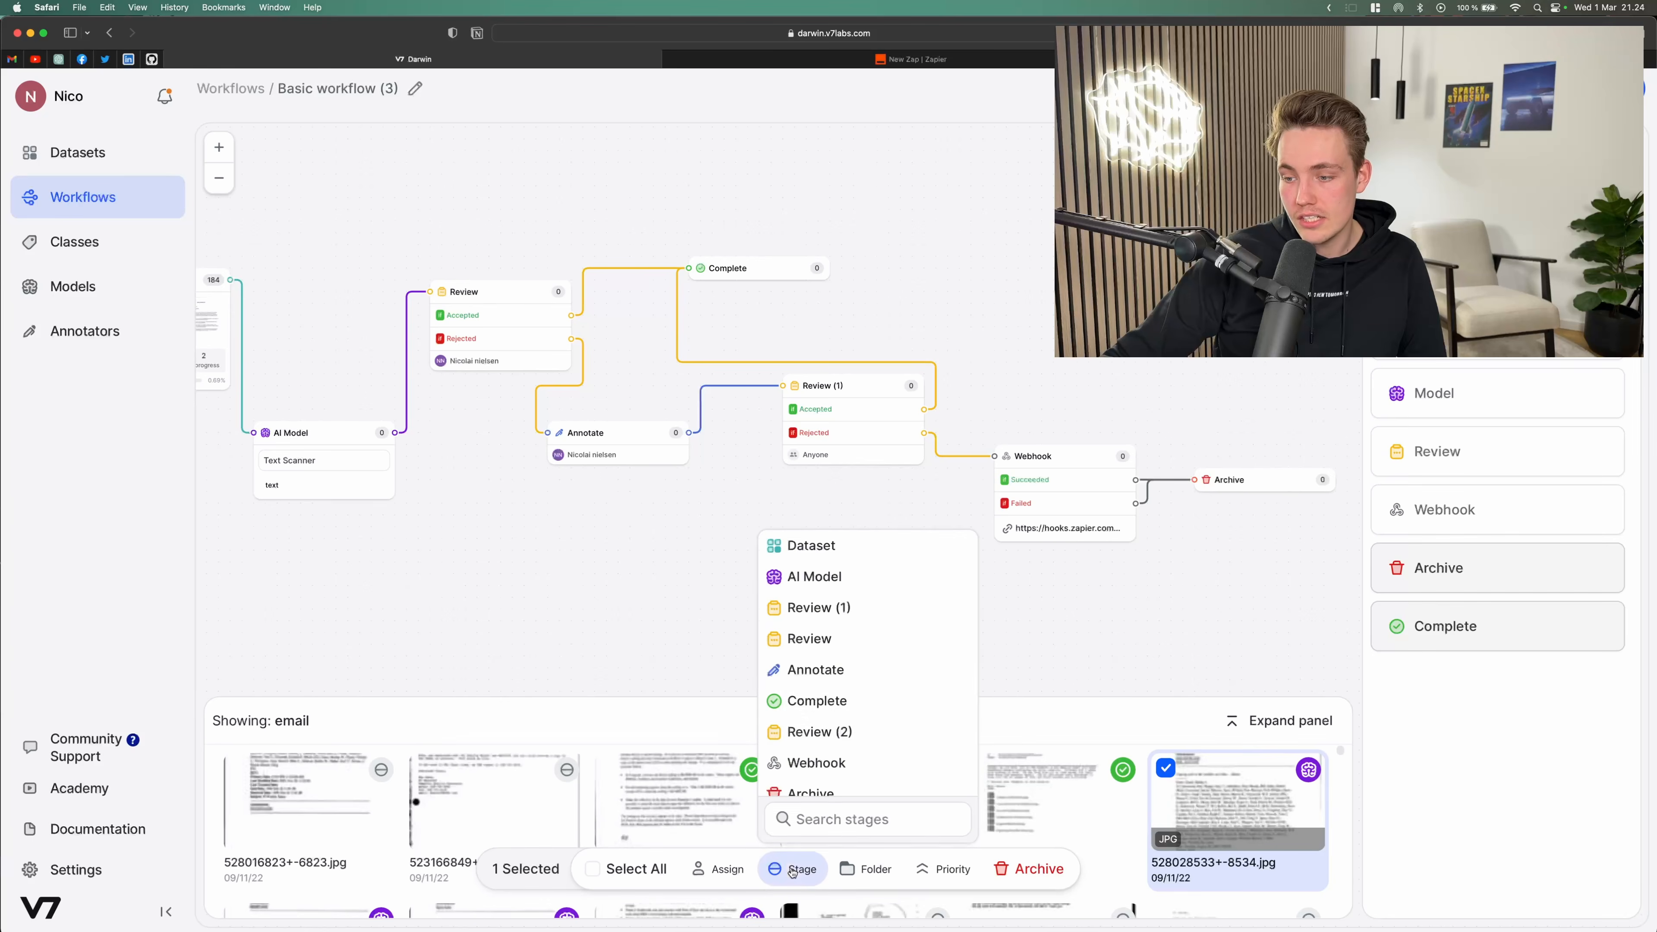
scroll(832, 653, down, 1)
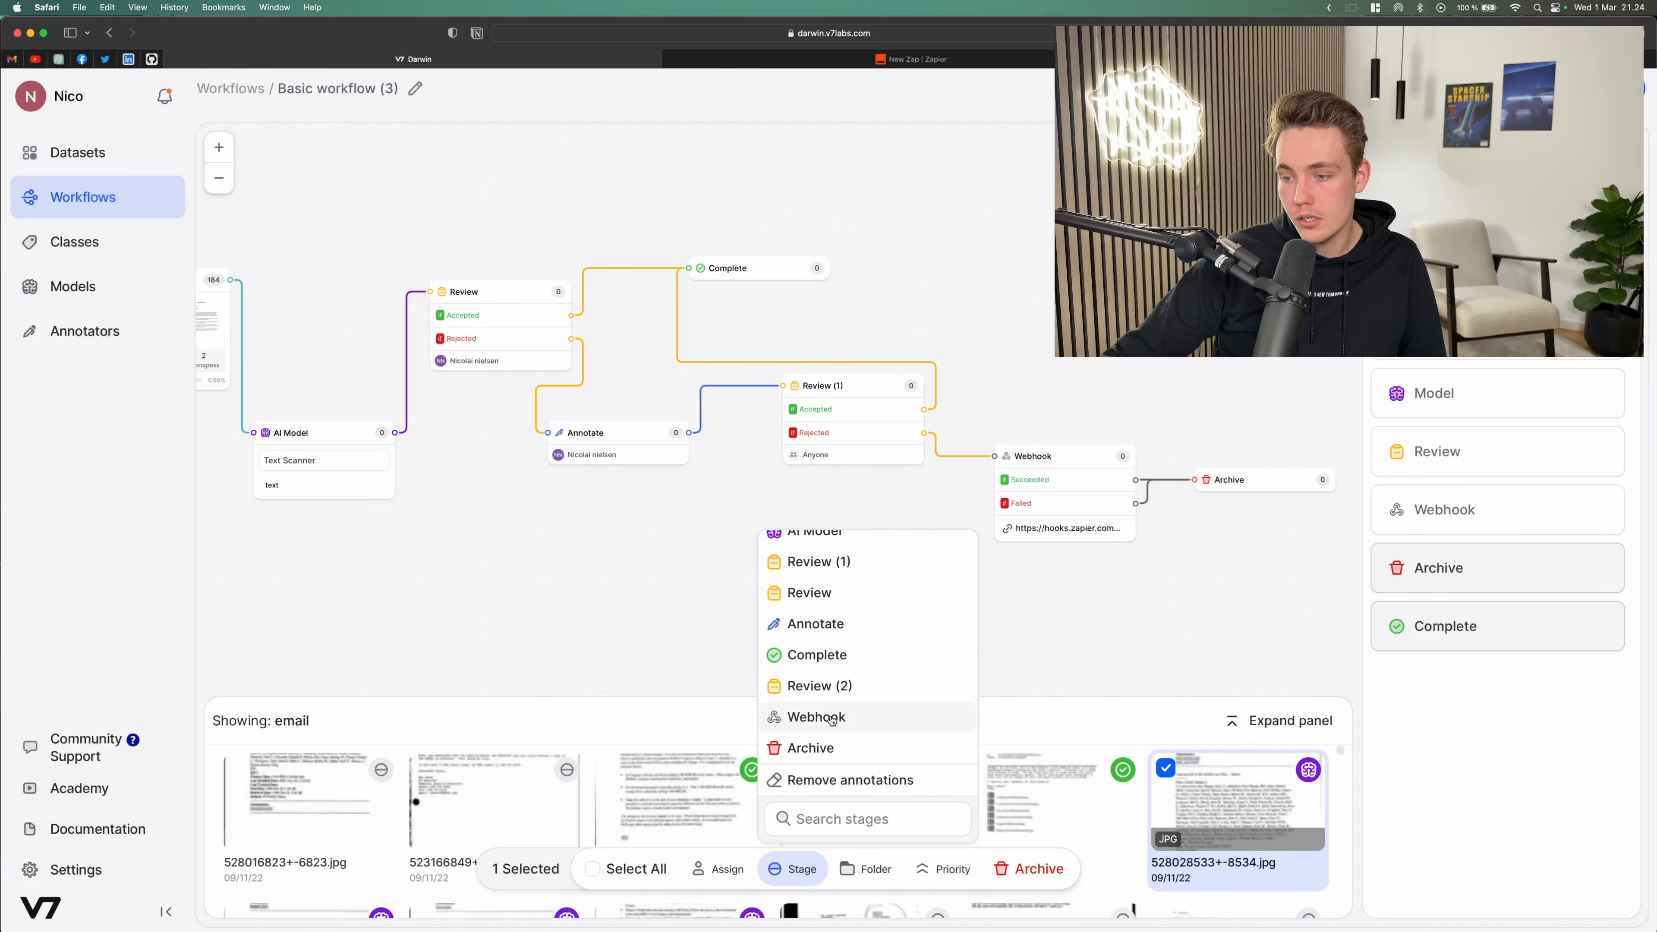
click(832, 720)
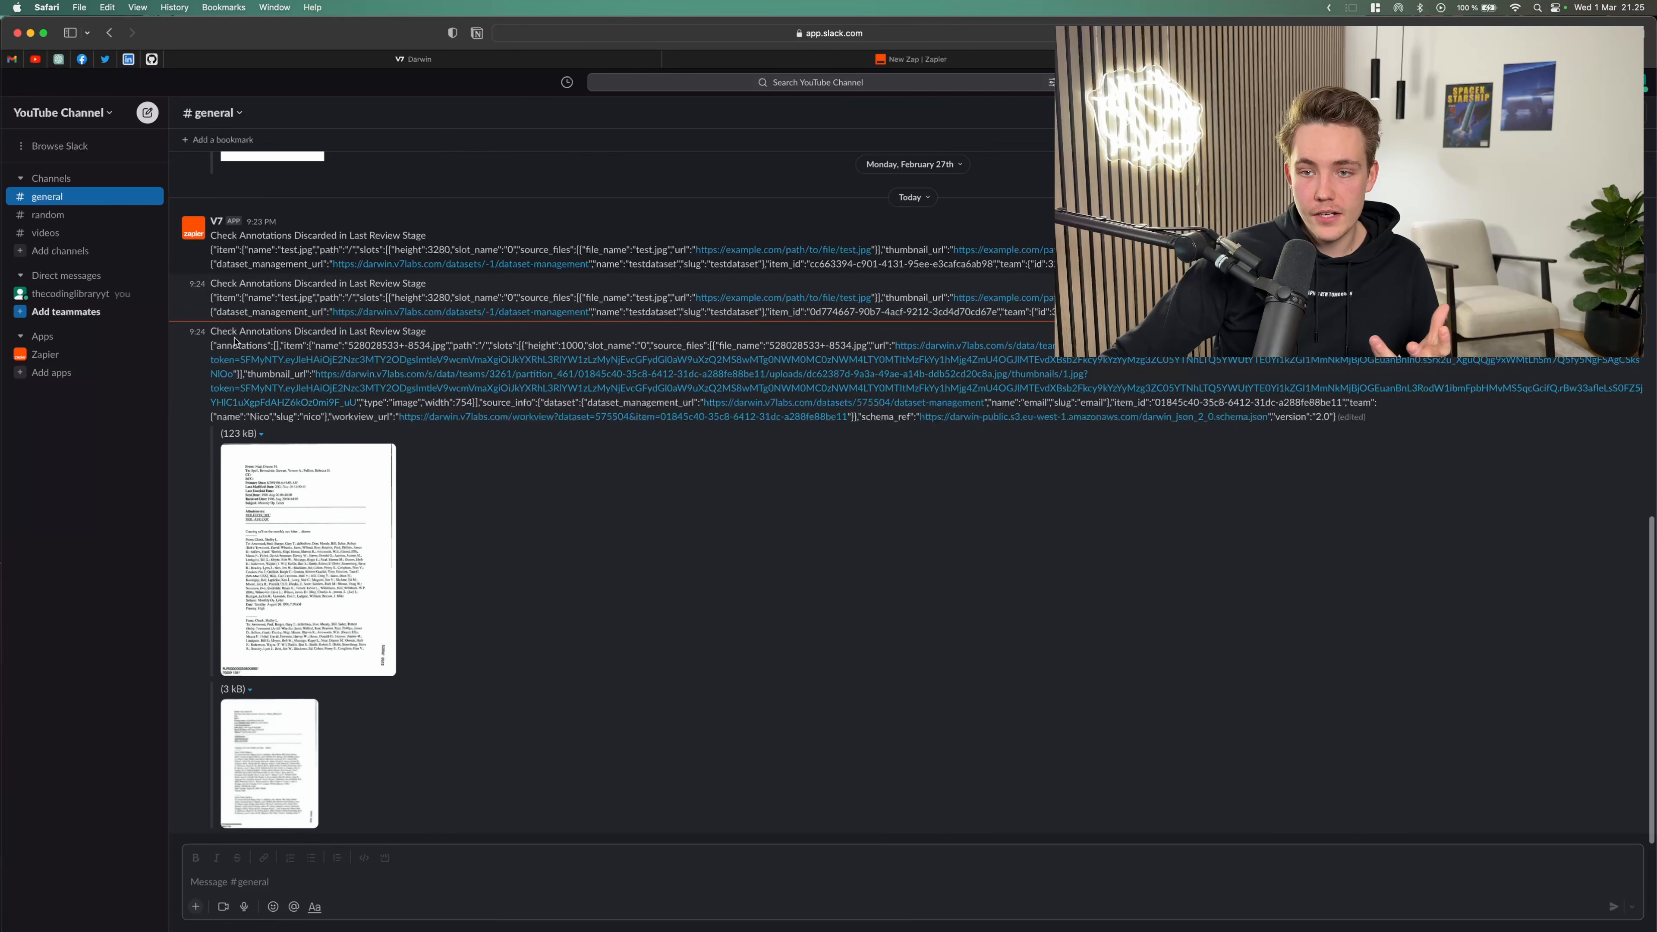
Step: Examine the new Slack message containing the webhook data for the moved document
drag(204, 336, 428, 334)
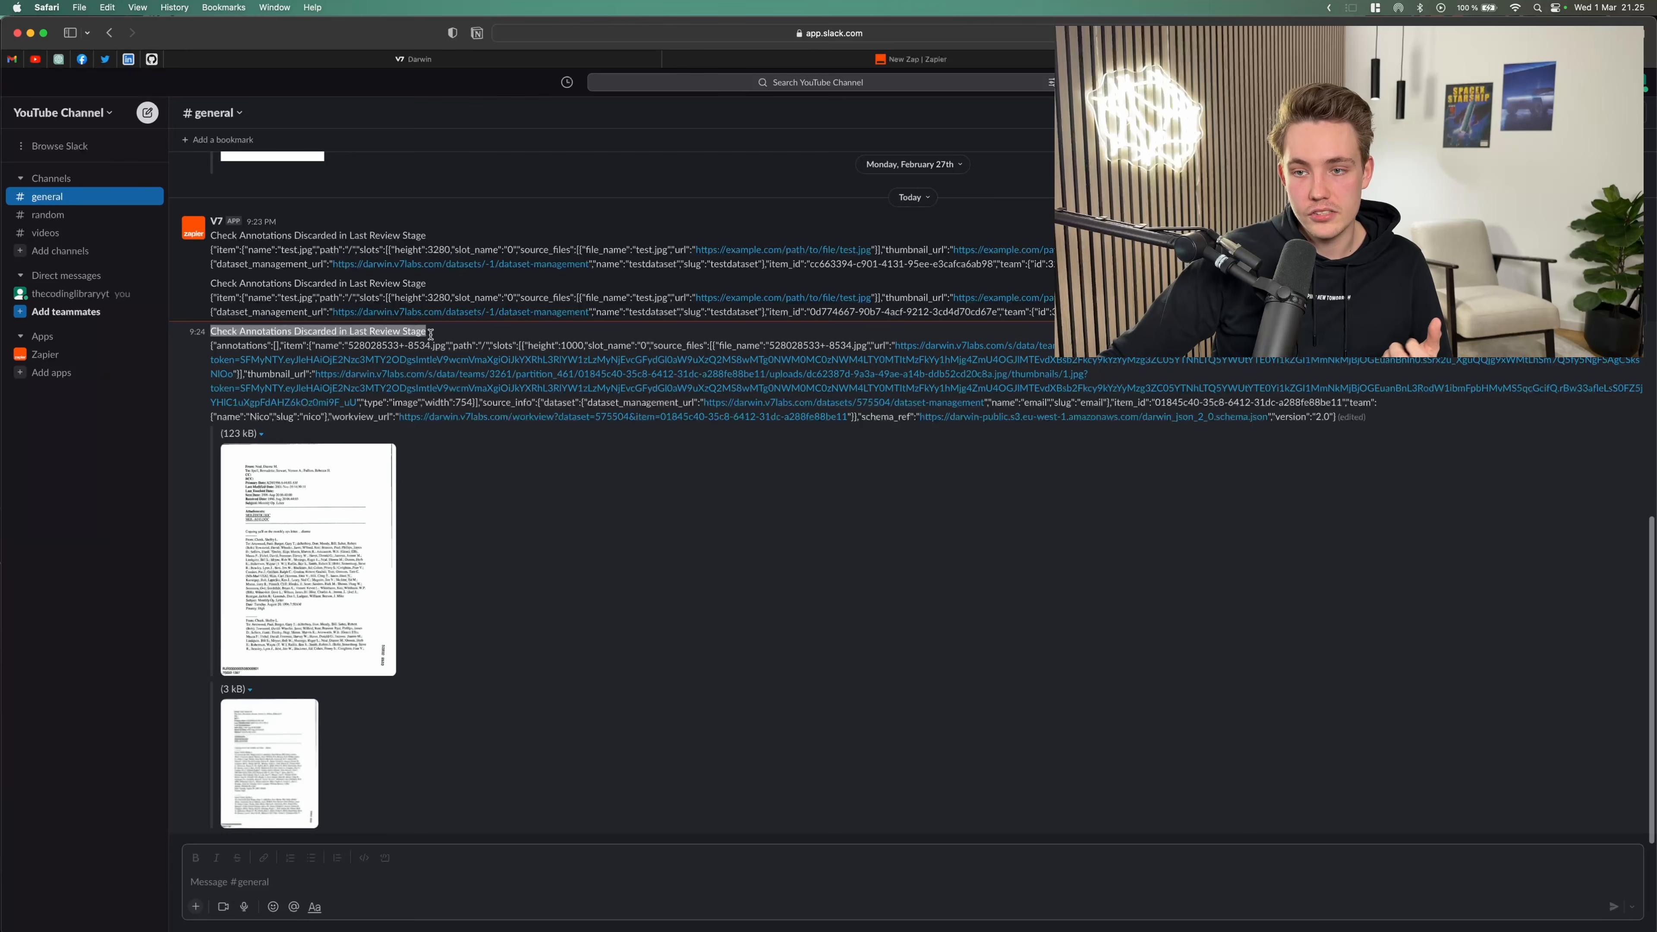
click(431, 334)
key(super+equal)
key(super+equal)
key(super+equal)
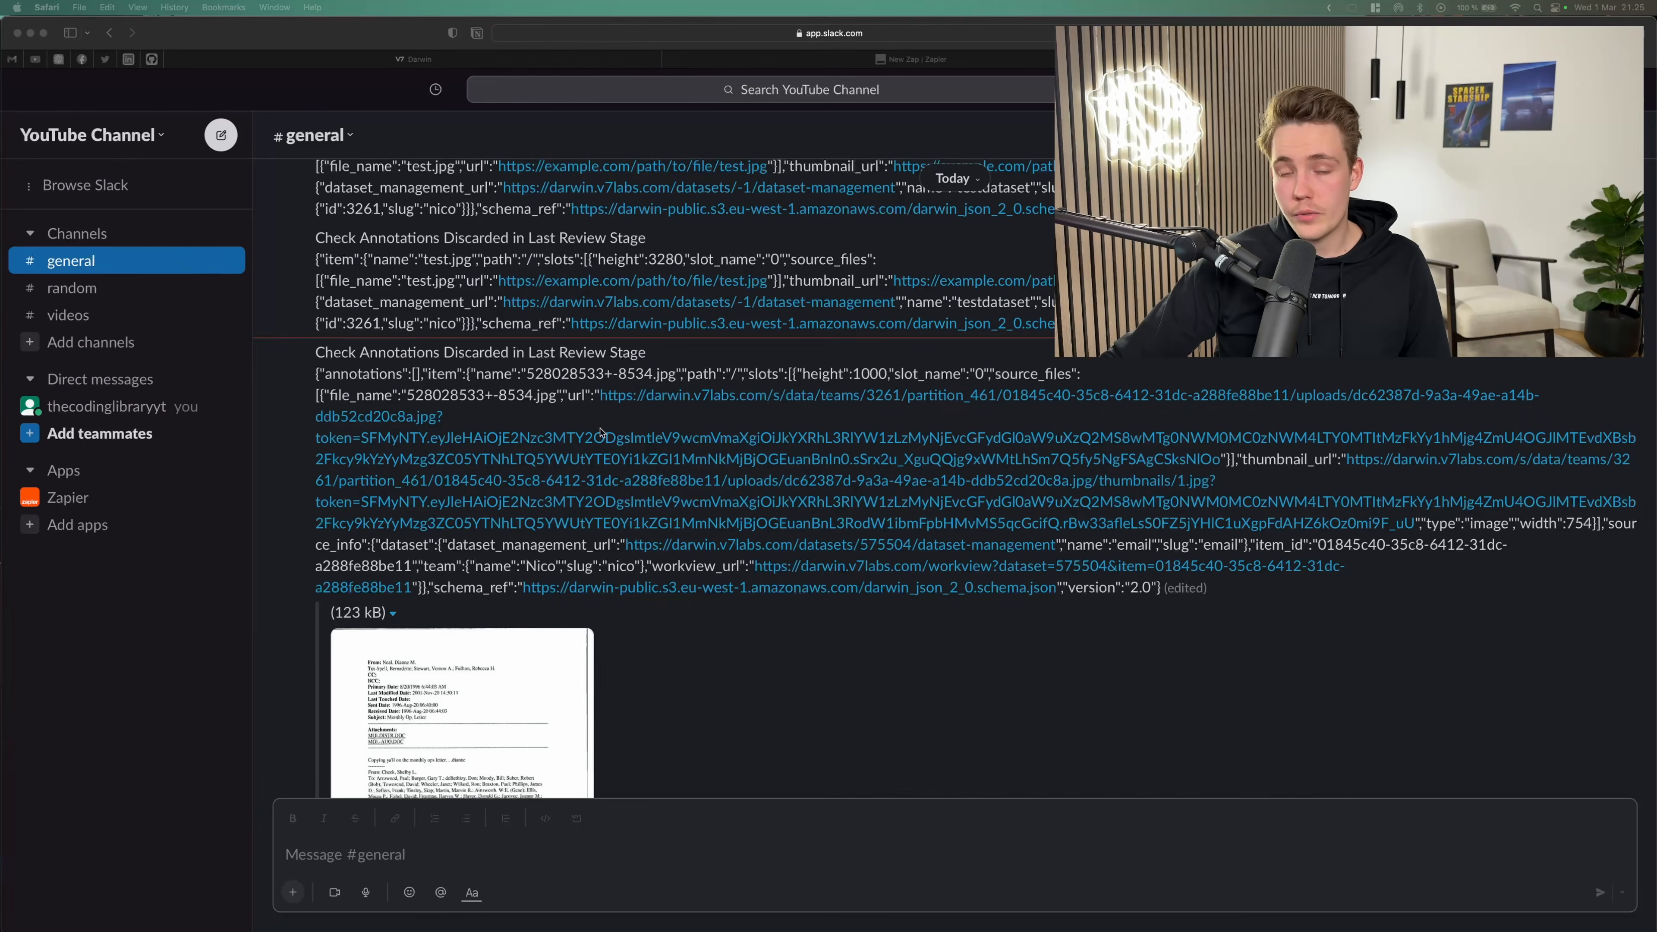
scroll(552, 491, down, 6)
scroll(375, 488, up, 7)
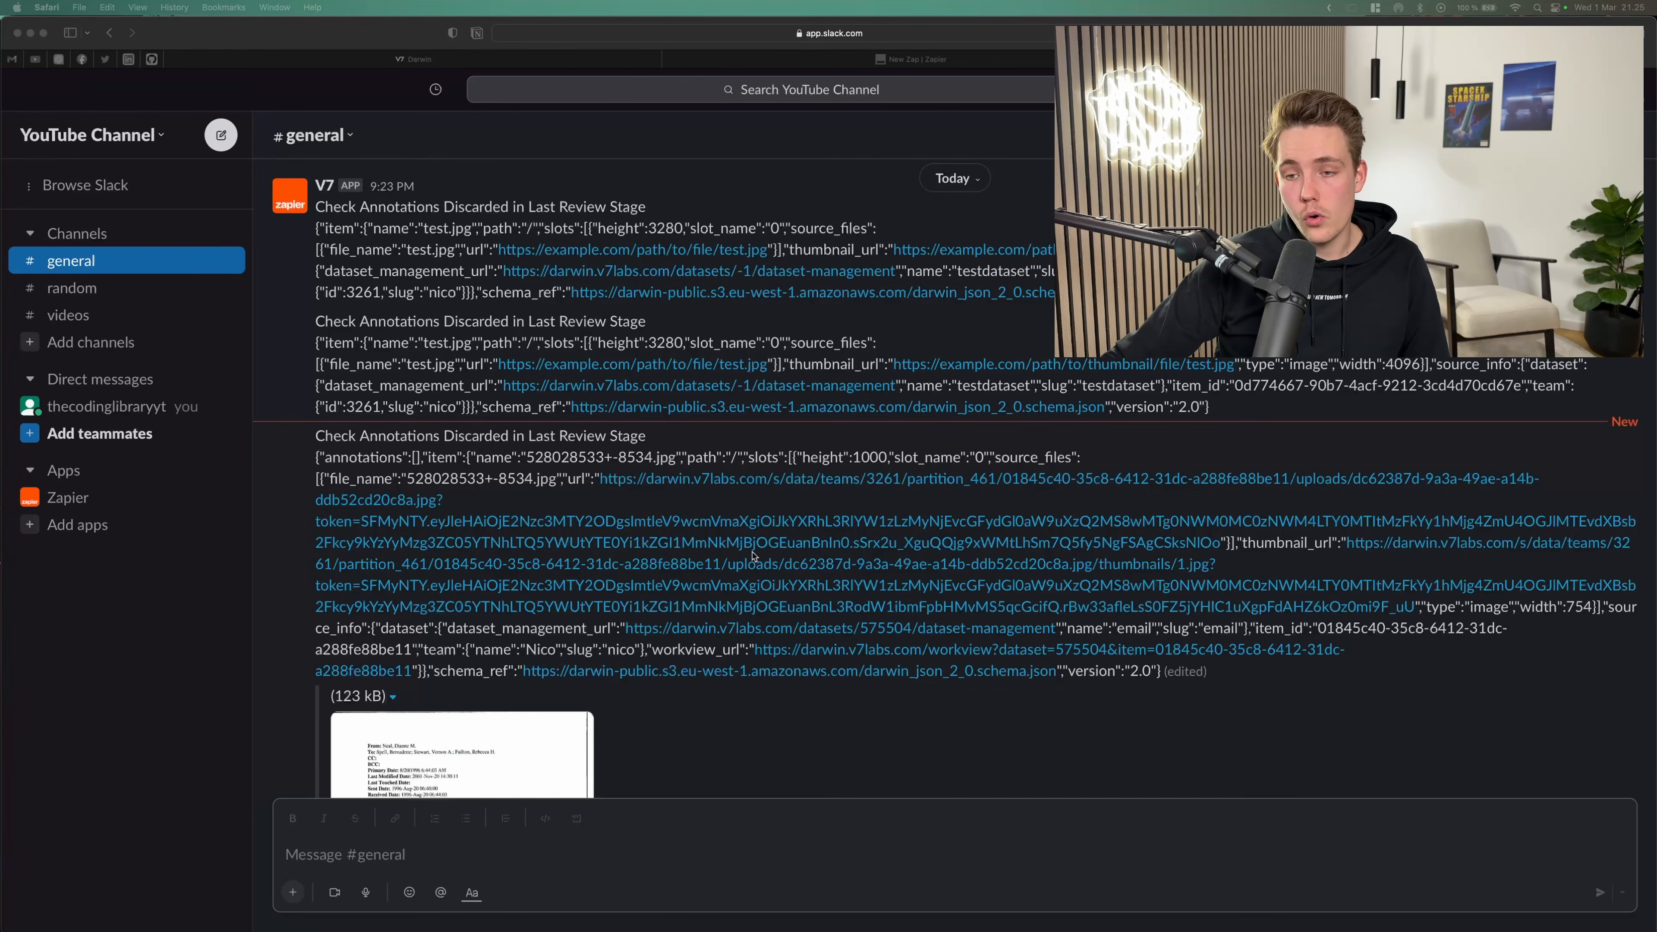